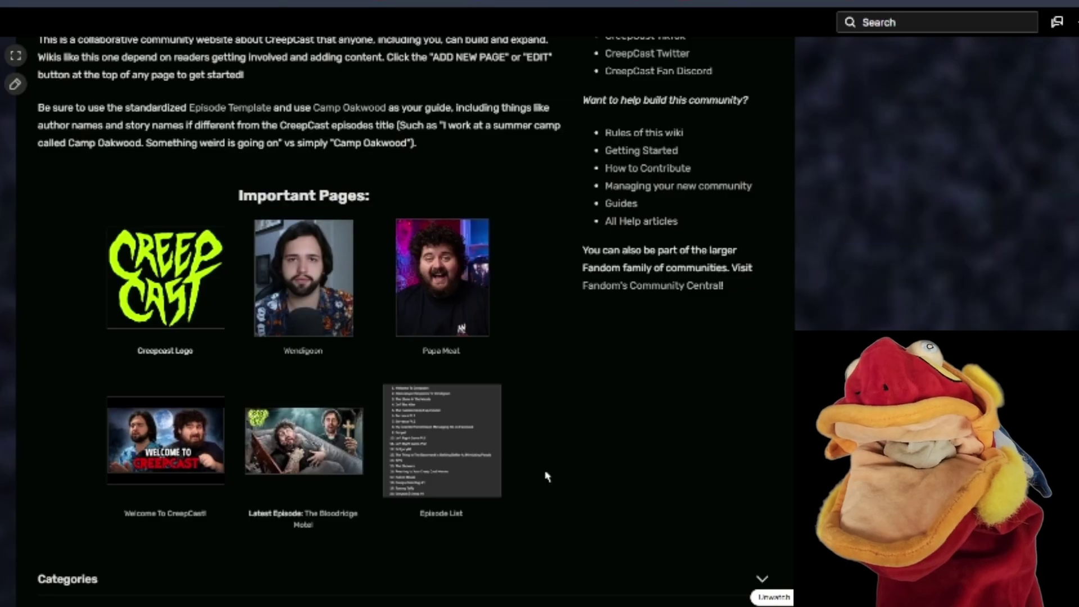
{"action": "scroll", "coordinate": [472, 426], "scroll_direction": "down", "scroll_amount": 5}
{"action": "scroll", "coordinate": [281, 127], "scroll_direction": "up", "scroll_amount": 5}
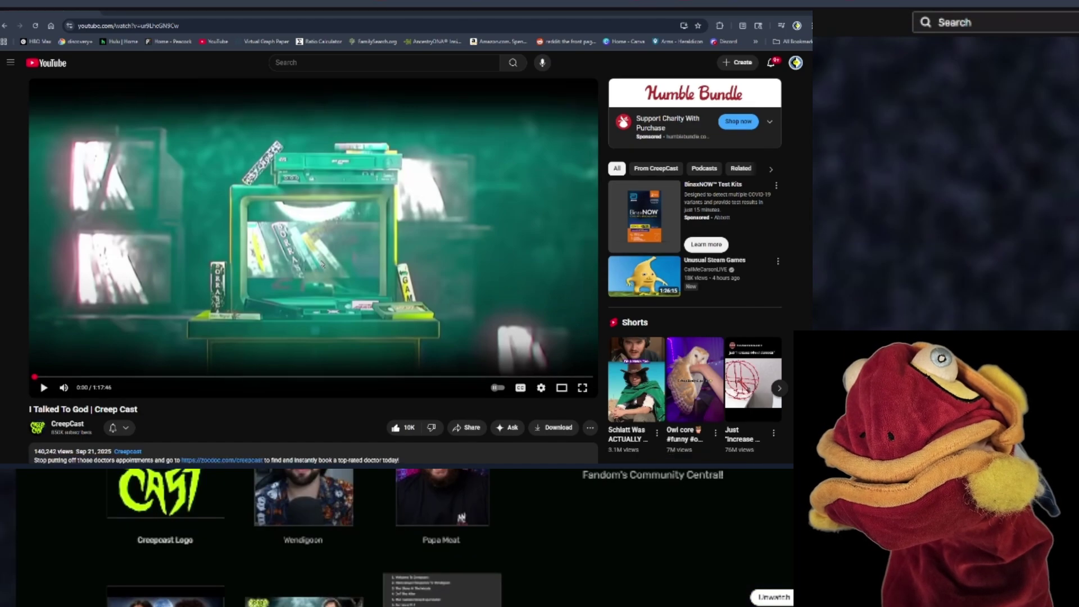
{"action": "scroll", "coordinate": [222, 327], "scroll_direction": "down", "scroll_amount": 4}
{"action": "scroll", "coordinate": [347, 351], "scroll_direction": "up", "scroll_amount": 4}
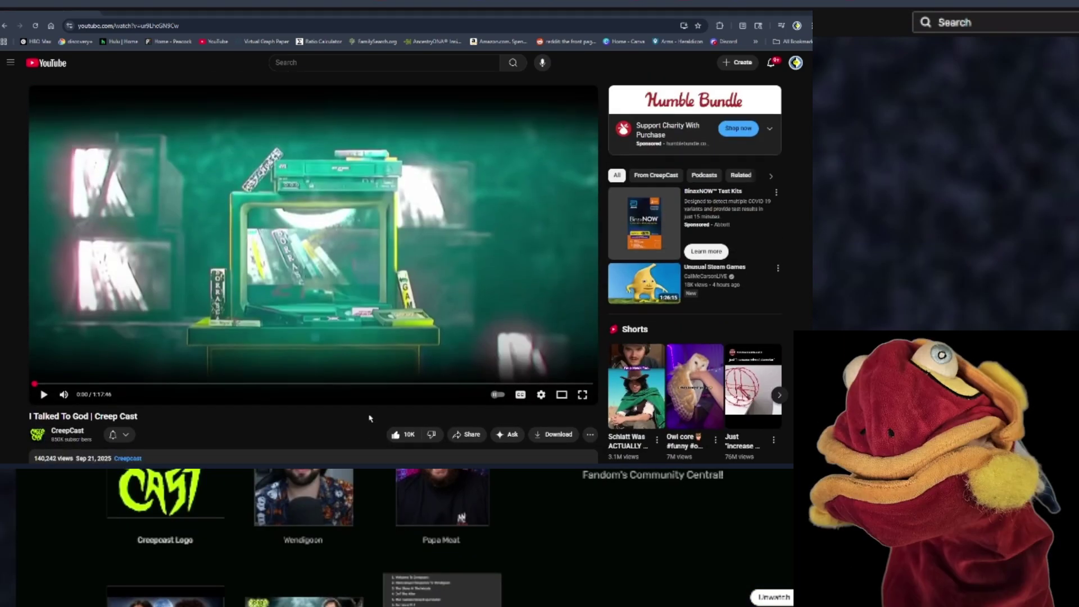
{"action": "scroll", "coordinate": [348, 350], "scroll_direction": "down", "scroll_amount": 3}
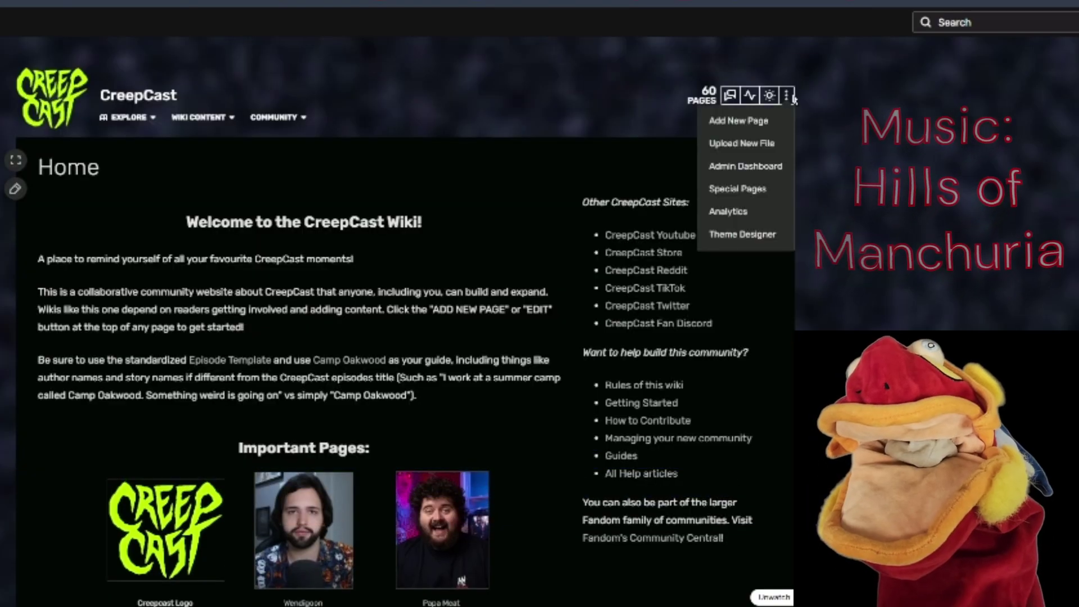
Step: Add a new wiki page titled "I Talked To God", using the title copied from the YouTube video, and save it blank
{"action": "mouse_move", "coordinate": [792, 97]}
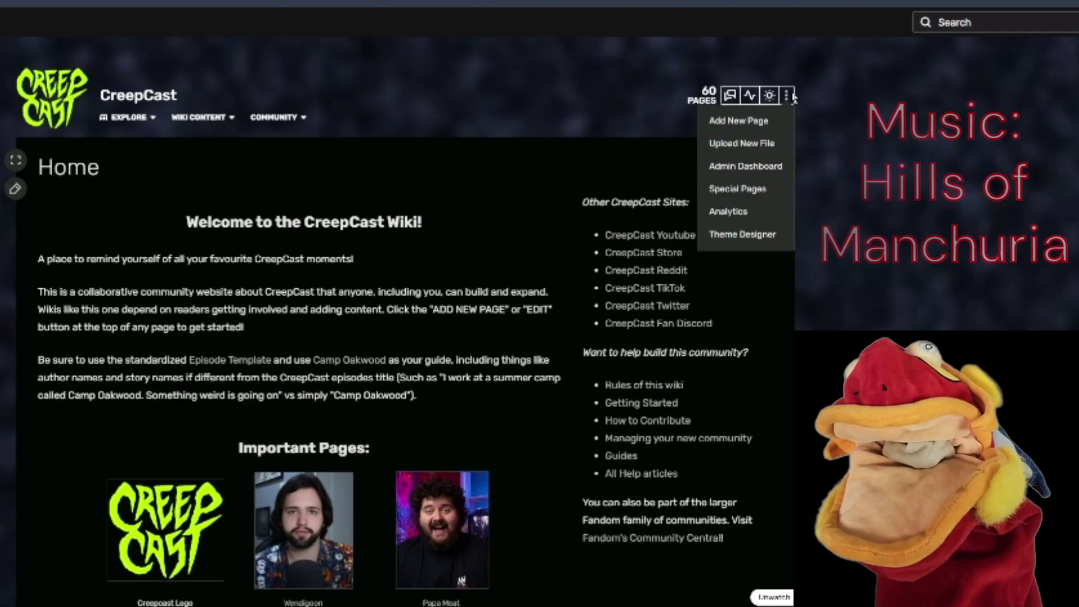
{"action": "left_click", "coordinate": [767, 121]}
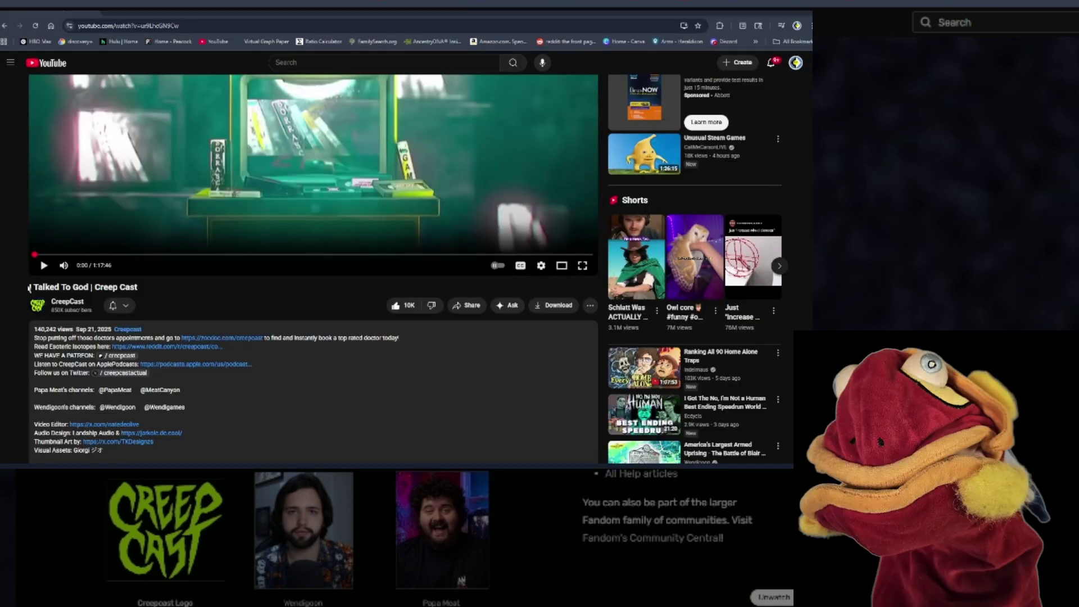
{"action": "left_click_drag", "start_coordinate": [29, 287], "coordinate": [88, 288]}
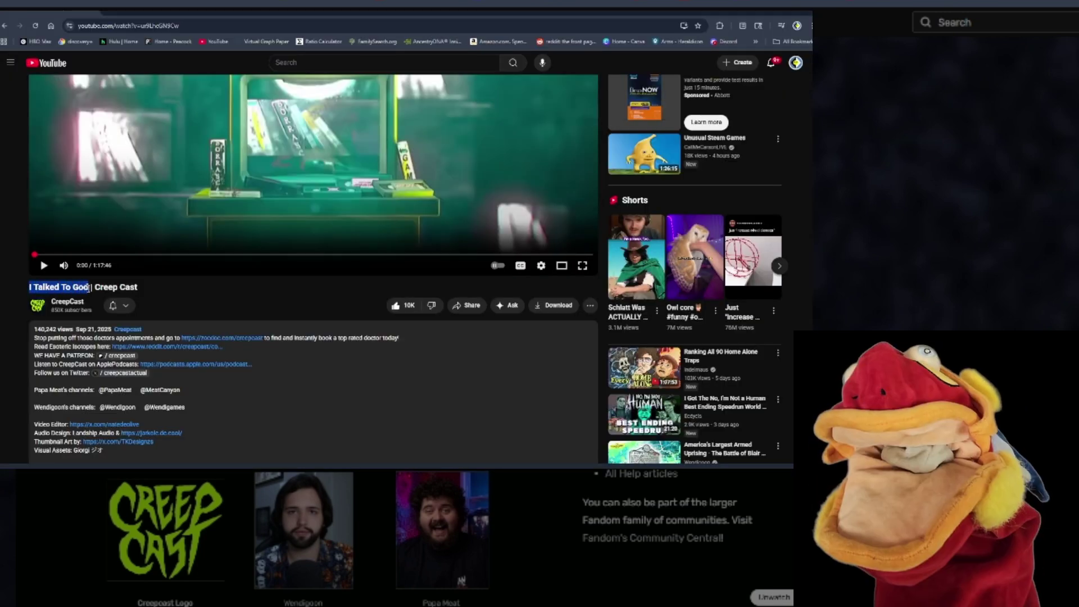
{"action": "right_click", "coordinate": [76, 288]}
{"action": "left_click", "coordinate": [88, 305]}
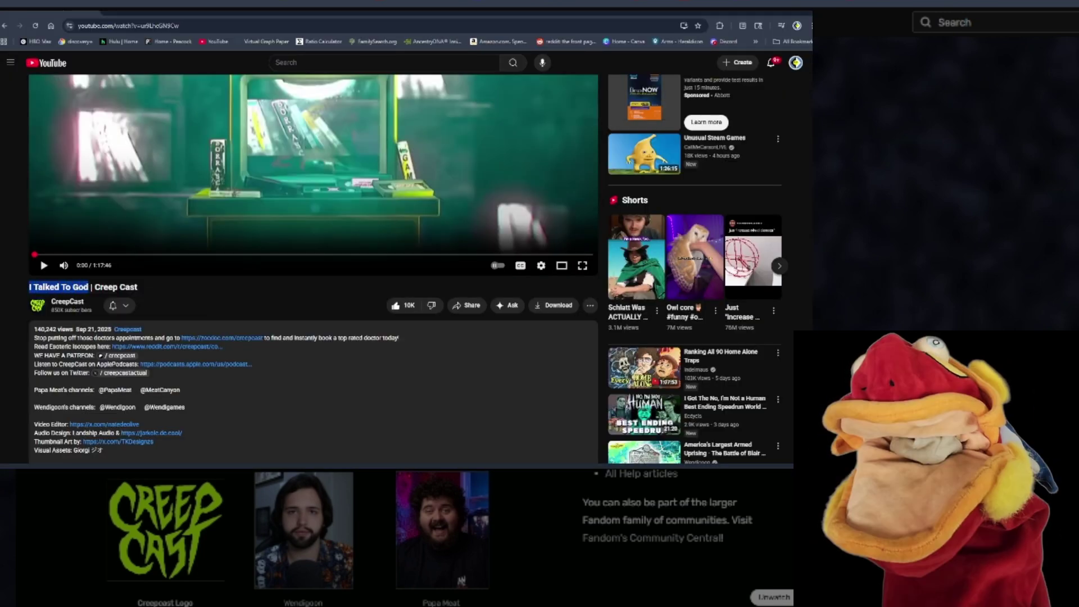
{"action": "key", "text": "alt+Tab"}
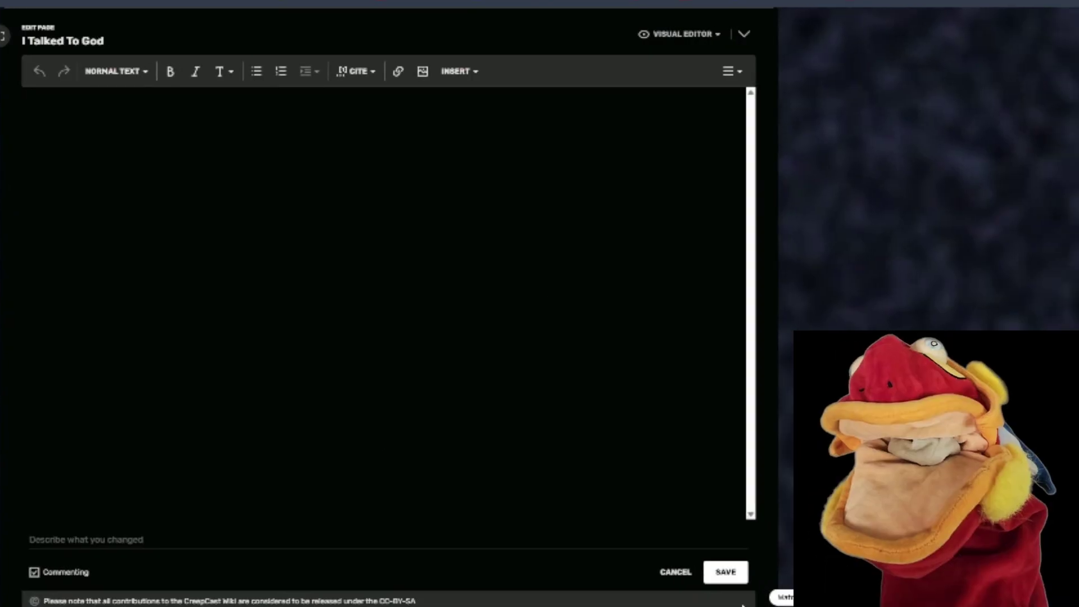
{"action": "left_click", "coordinate": [727, 573]}
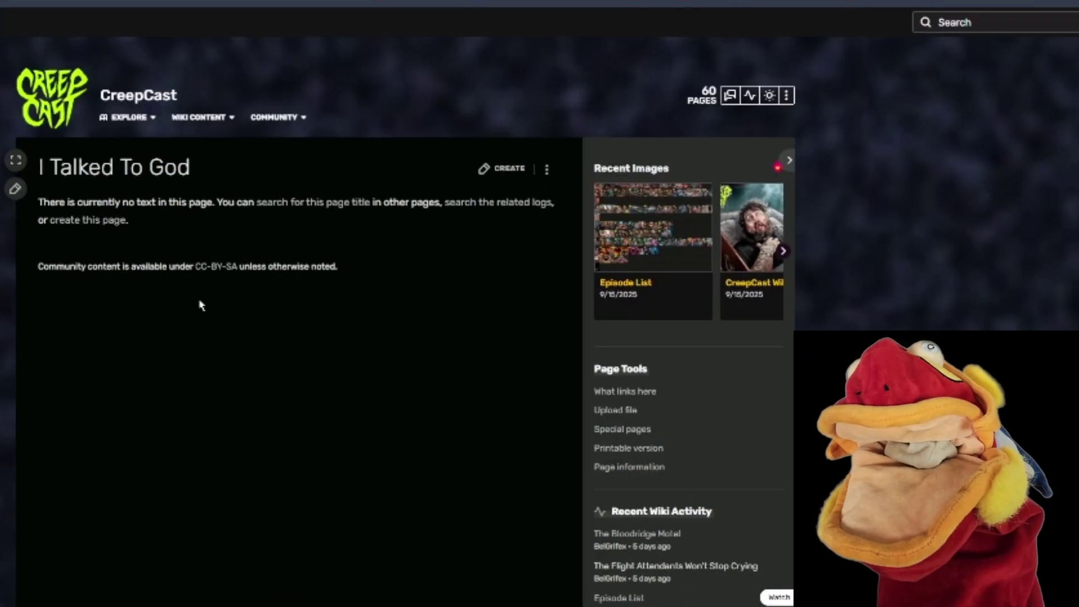
Step: Search Google for "creepcast i talked to god" in a new browser tab and show the image results
{"action": "mouse_move", "coordinate": [291, 120]}
{"action": "mouse_move", "coordinate": [203, 122]}
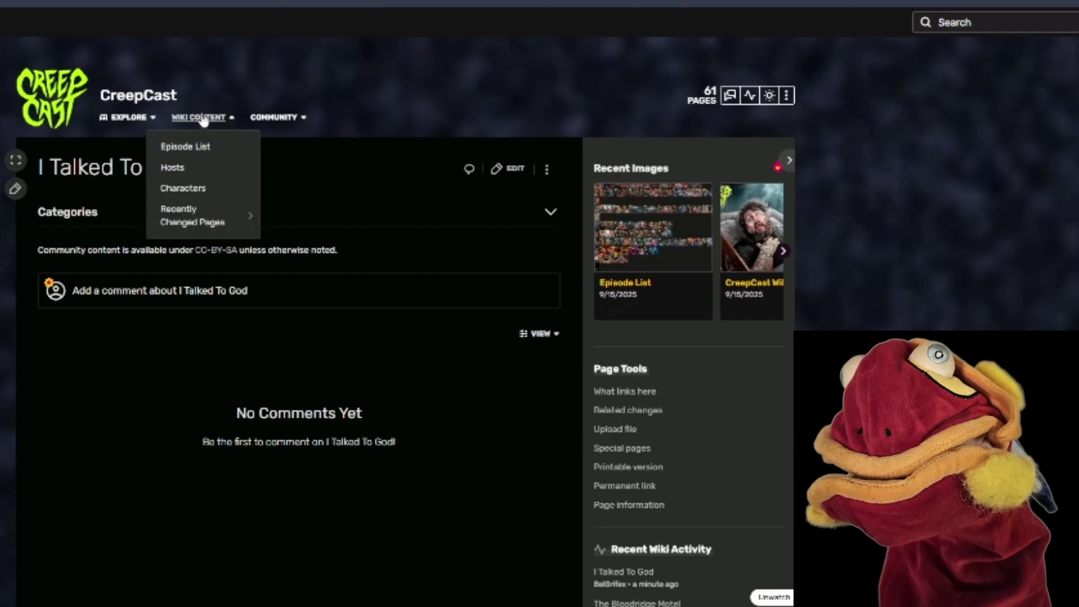
{"action": "key", "text": "alt+Tab"}
{"action": "left_click", "coordinate": [110, 15]}
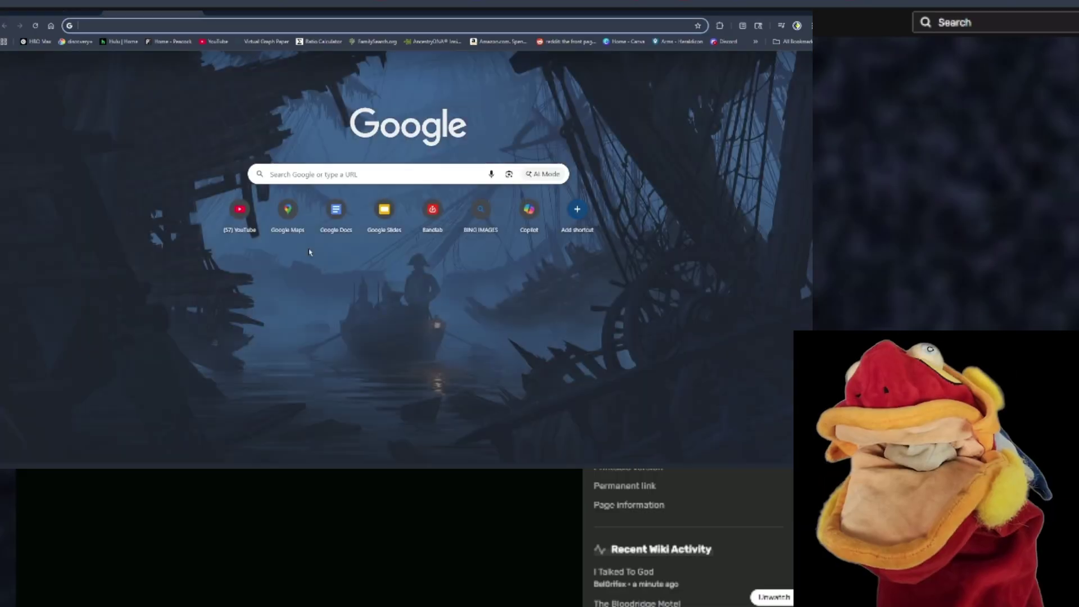
{"action": "left_click", "coordinate": [299, 176]}
{"action": "type", "text": "creep"}
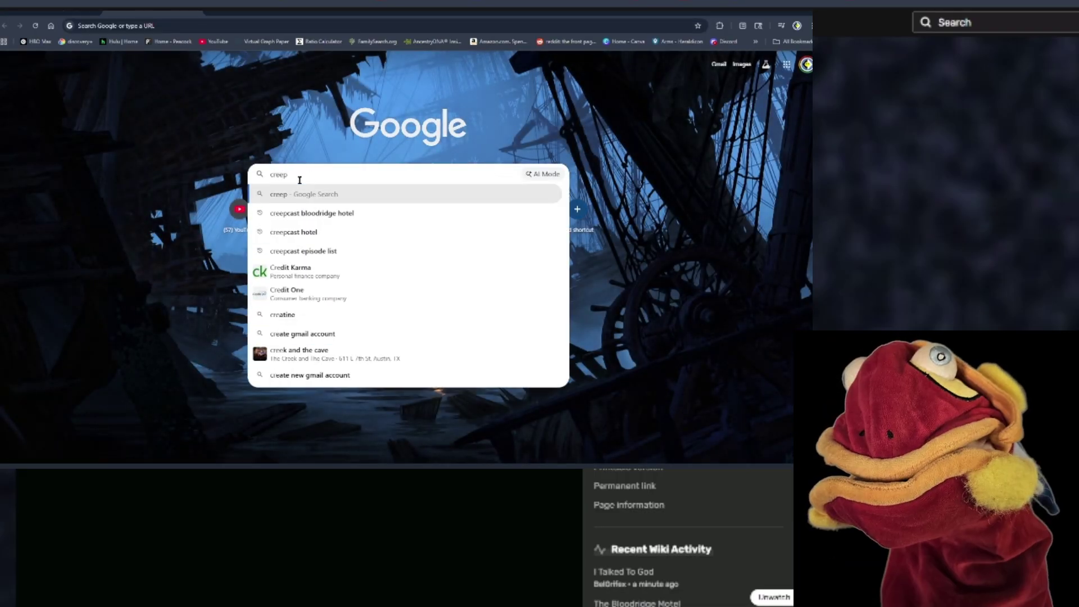
{"action": "type", "text": "cast i talked to"}
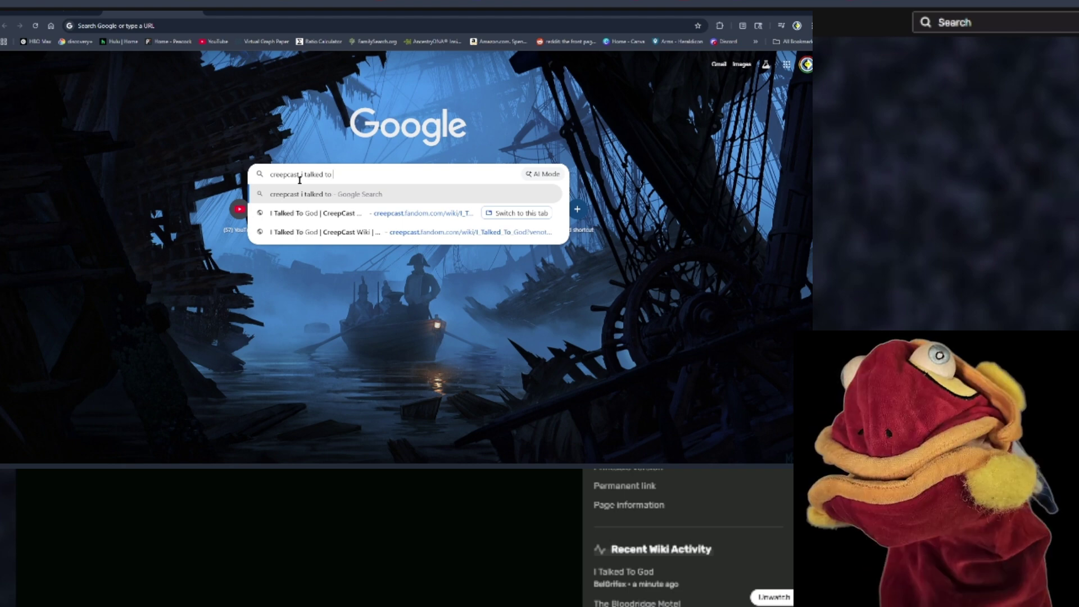
{"action": "type", "text": " god"}
{"action": "key", "text": "Return"}
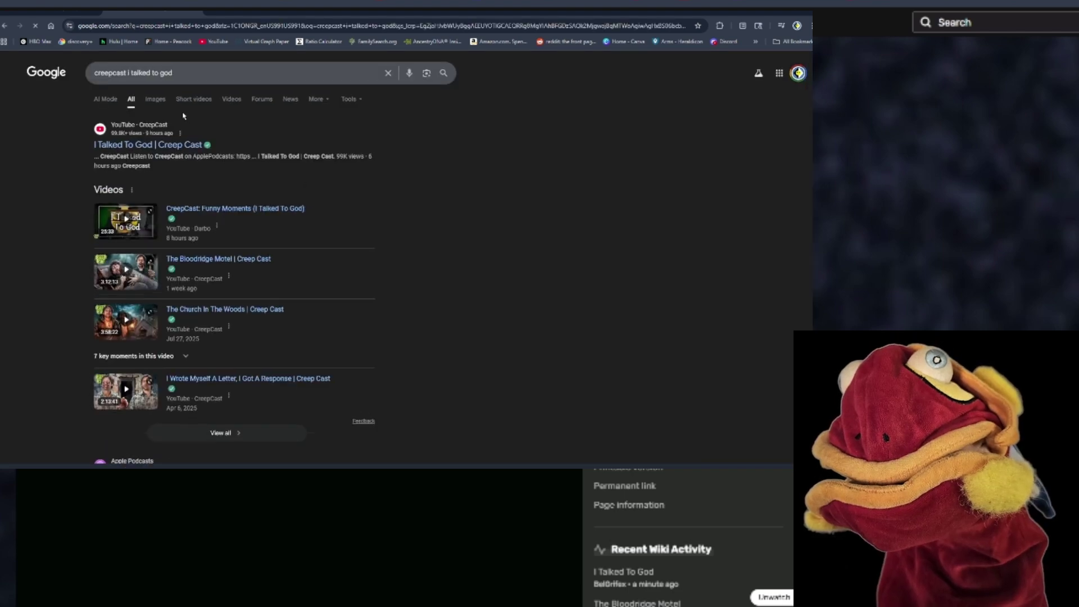
{"action": "left_click", "coordinate": [155, 100]}
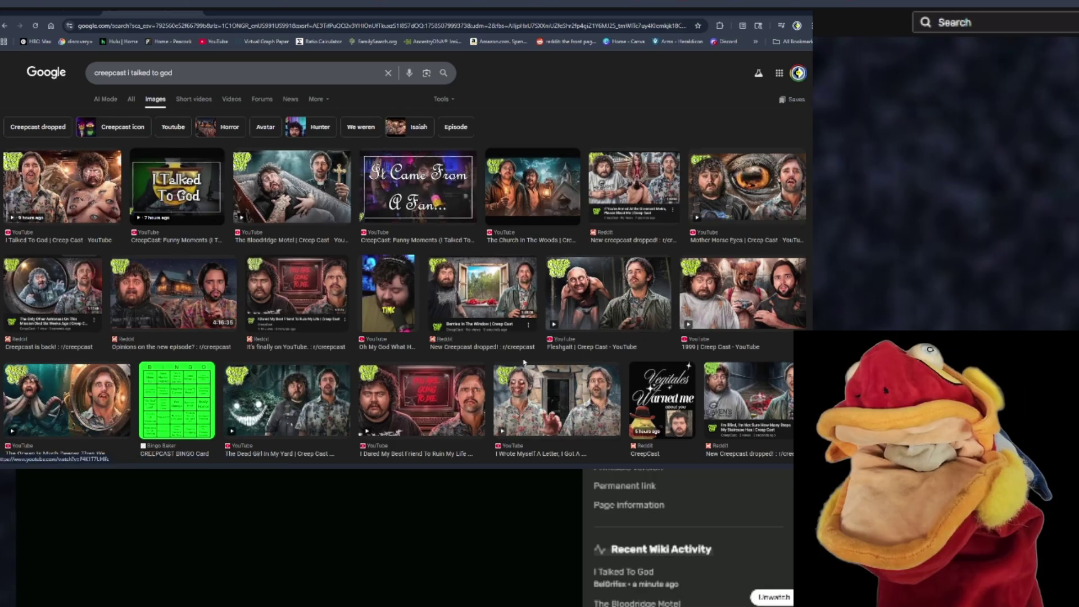
Step: Save the full preview of the "I Talked To God | Creep Cast" thumbnail to Downloads as hq720.jpg
{"action": "left_click", "coordinate": [60, 198]}
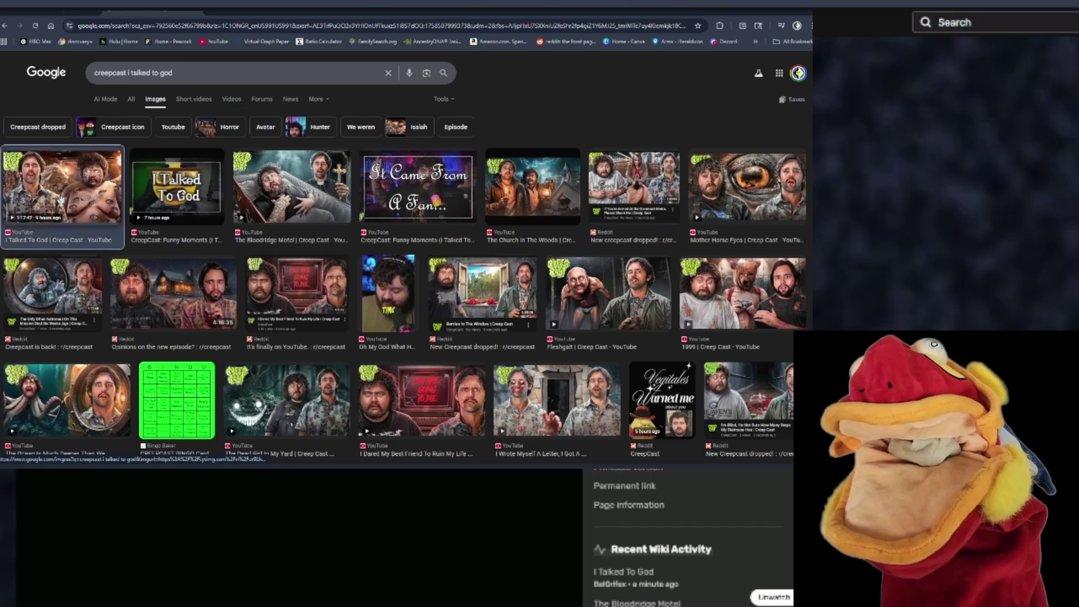
{"action": "right_click", "coordinate": [576, 258]}
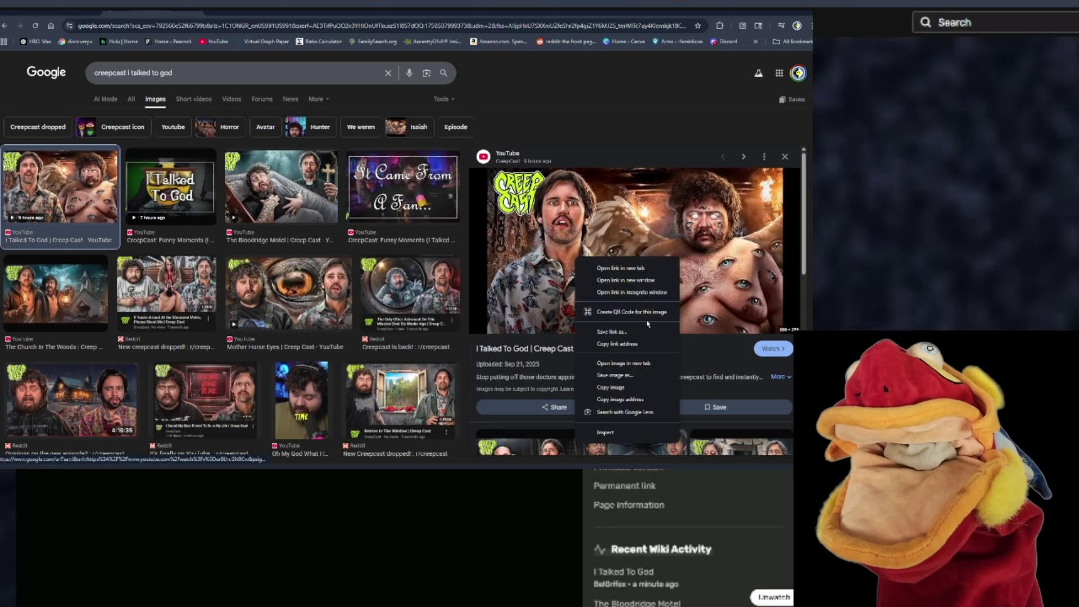
{"action": "left_click", "coordinate": [617, 375]}
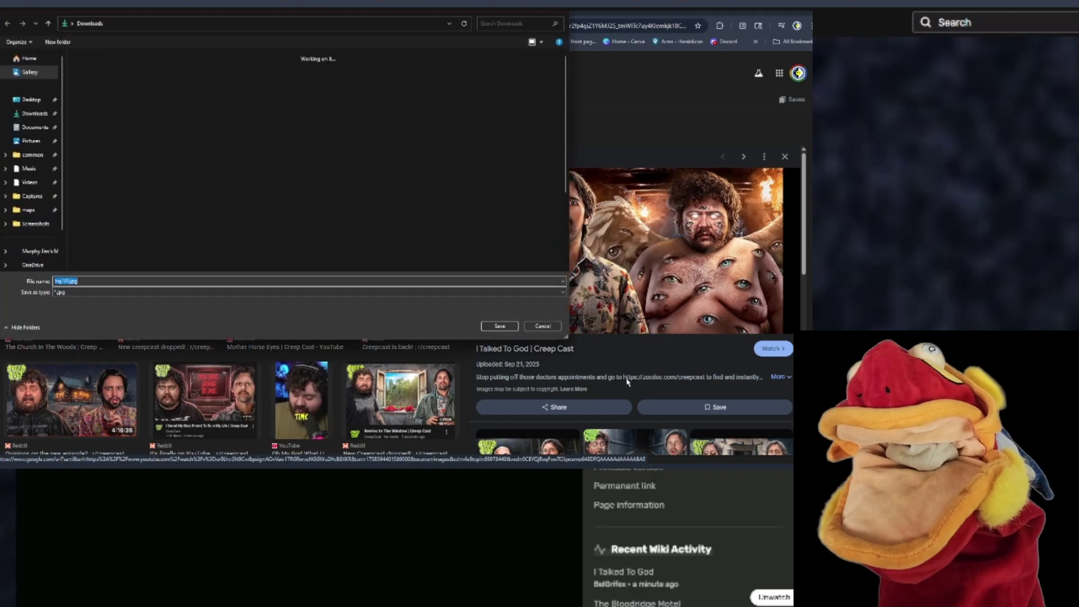
{"action": "left_click", "coordinate": [500, 326]}
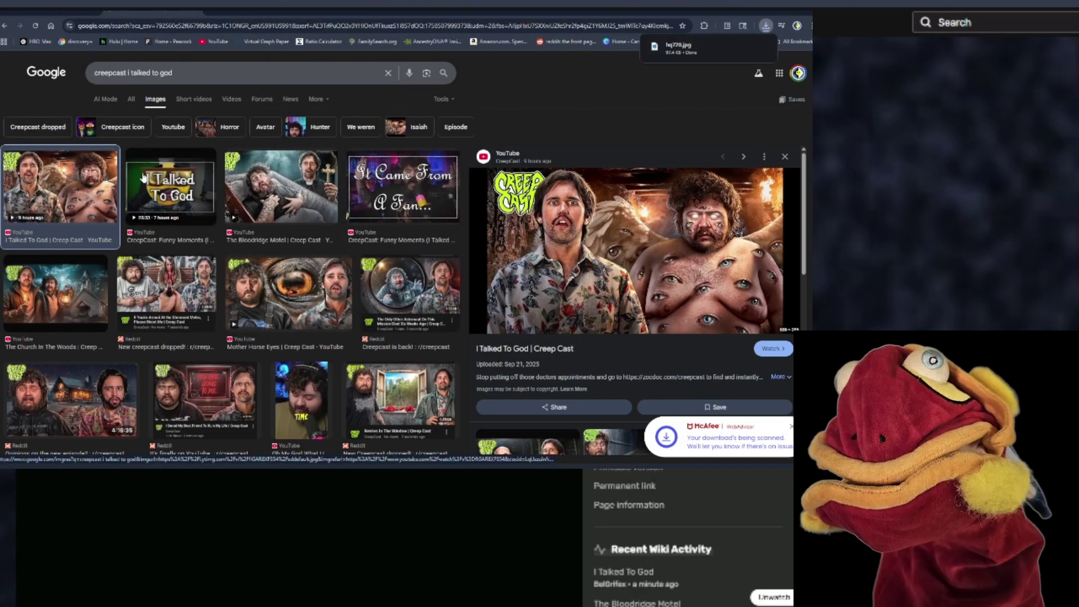
Step: Return to the CreepCast wiki, open its gallery of new files and select hq720.jpg as a new image for upload
{"action": "left_click", "coordinate": [197, 9]}
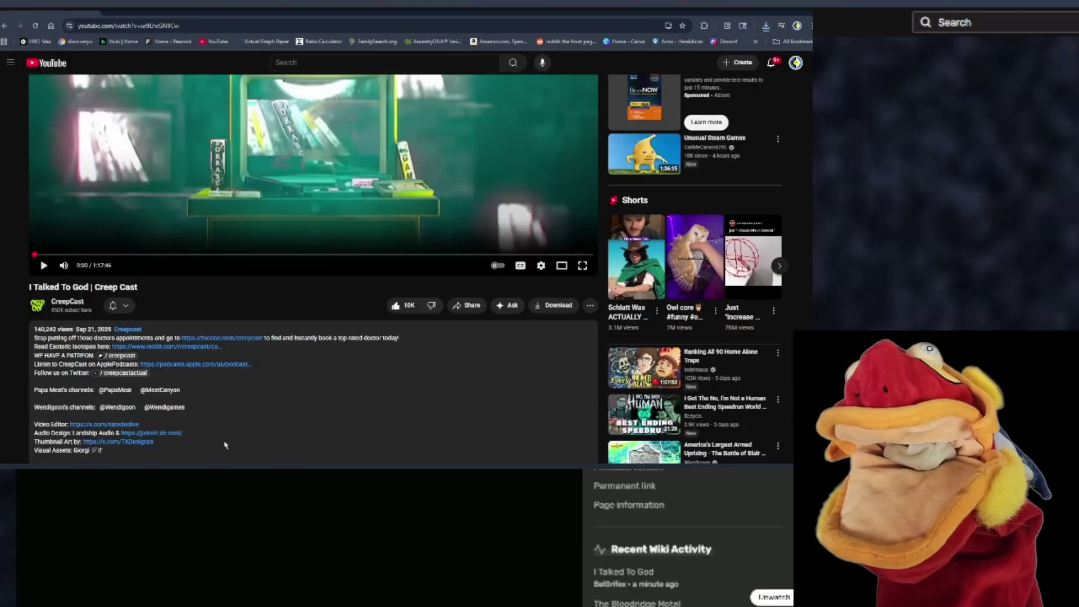
{"action": "left_click", "coordinate": [770, 7]}
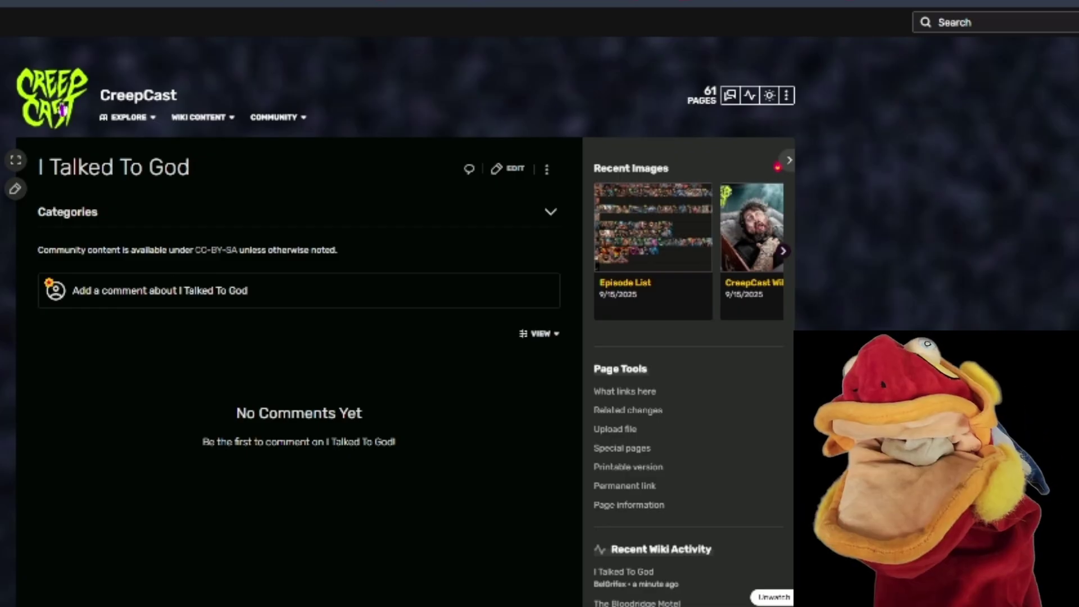
{"action": "left_click", "coordinate": [63, 110]}
{"action": "mouse_move", "coordinate": [129, 117]}
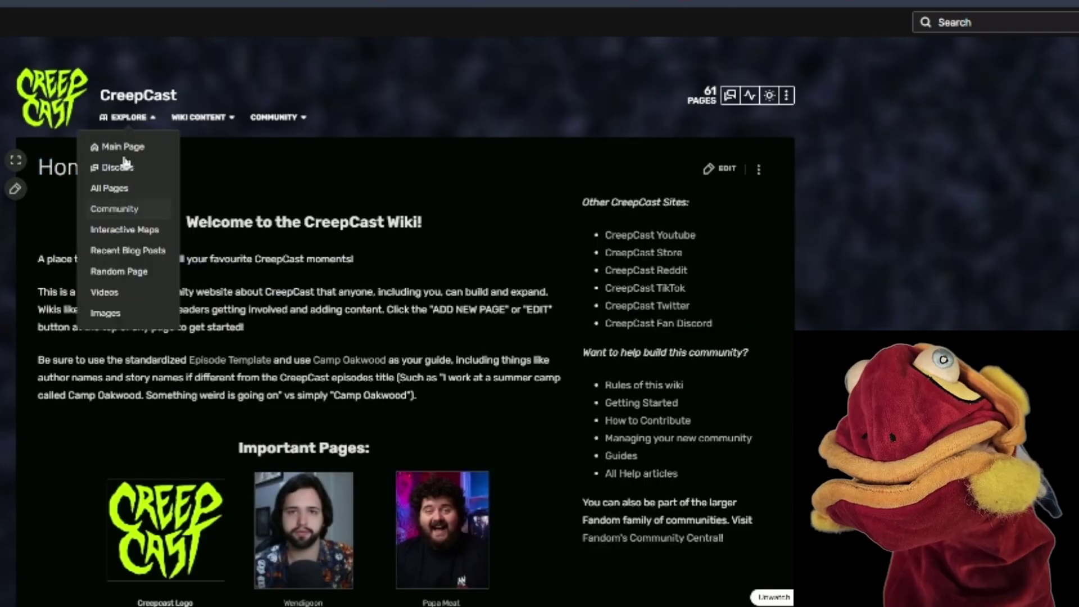
{"action": "left_click", "coordinate": [106, 315]}
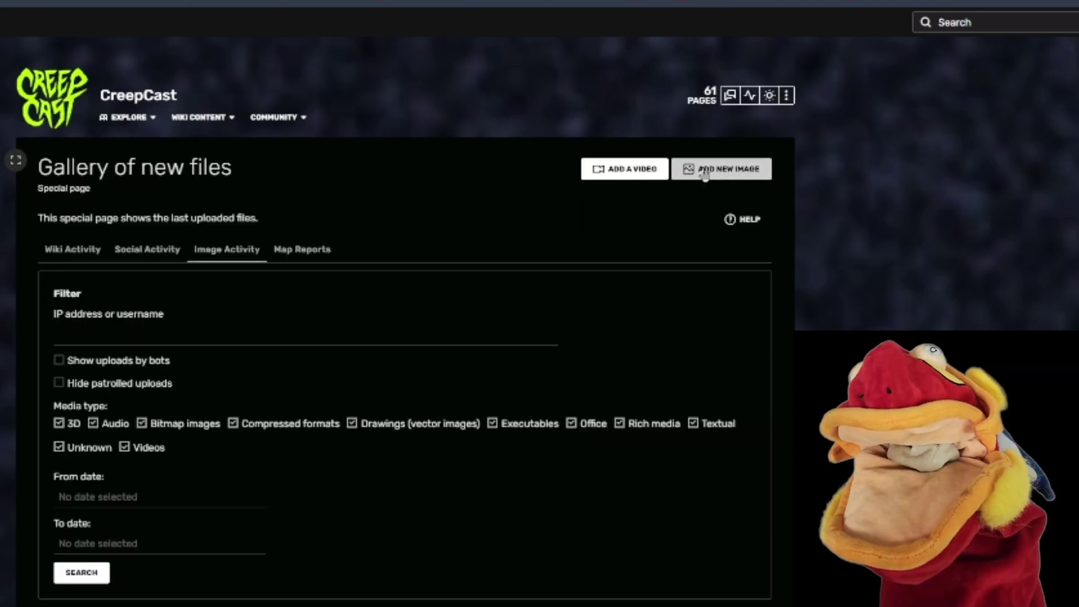
{"action": "left_click", "coordinate": [705, 175]}
{"action": "left_click", "coordinate": [403, 284]}
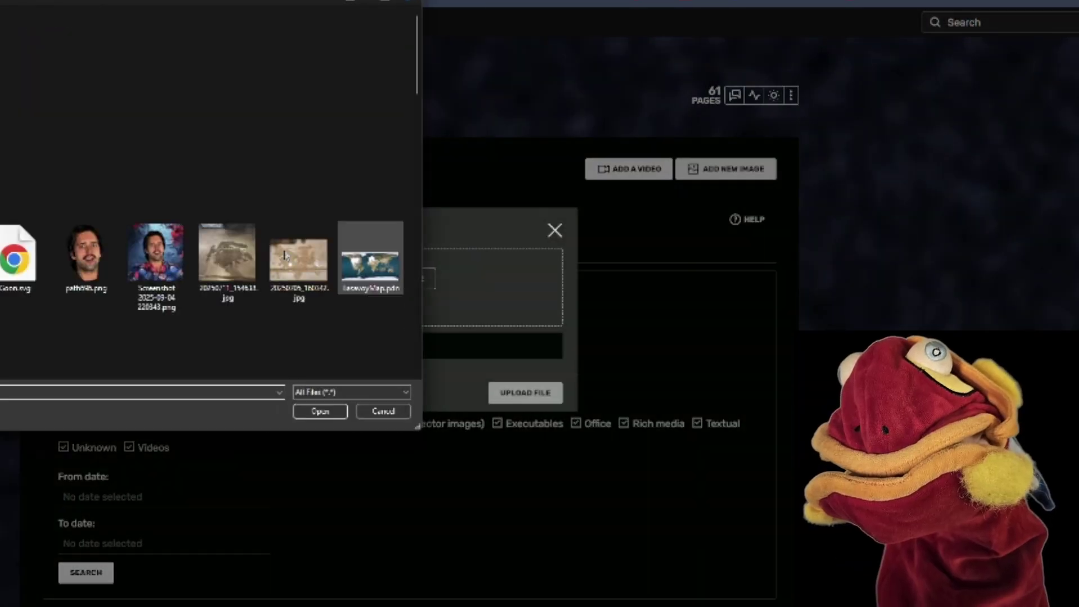
{"action": "left_click", "coordinate": [320, 412]}
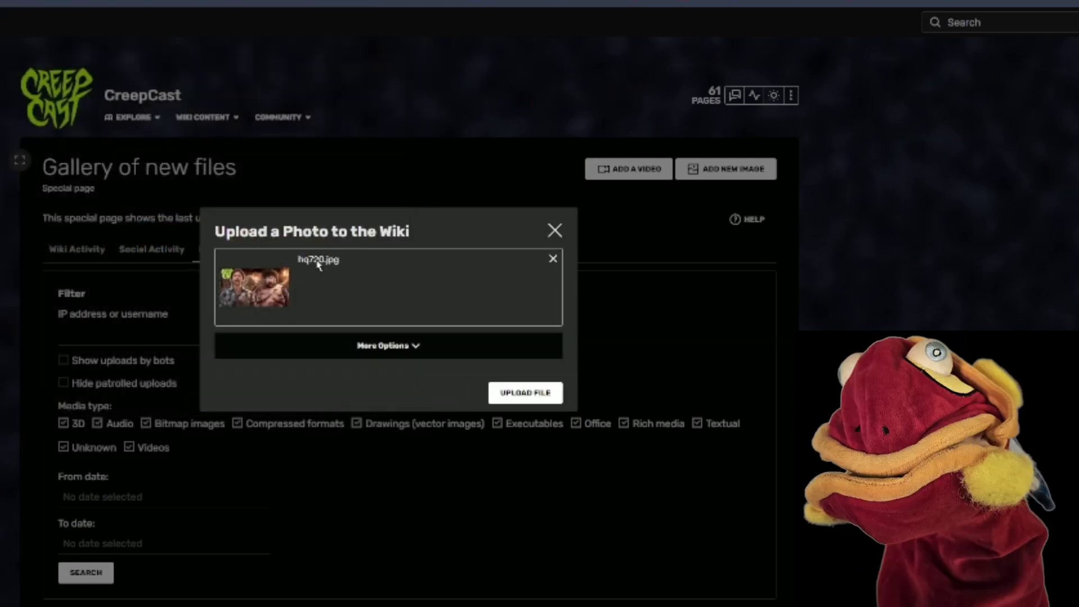
Step: Set the image's wiki filename to Talkedgod.jpg, upload it and check the gallery for the new file
{"action": "left_click", "coordinate": [395, 346]}
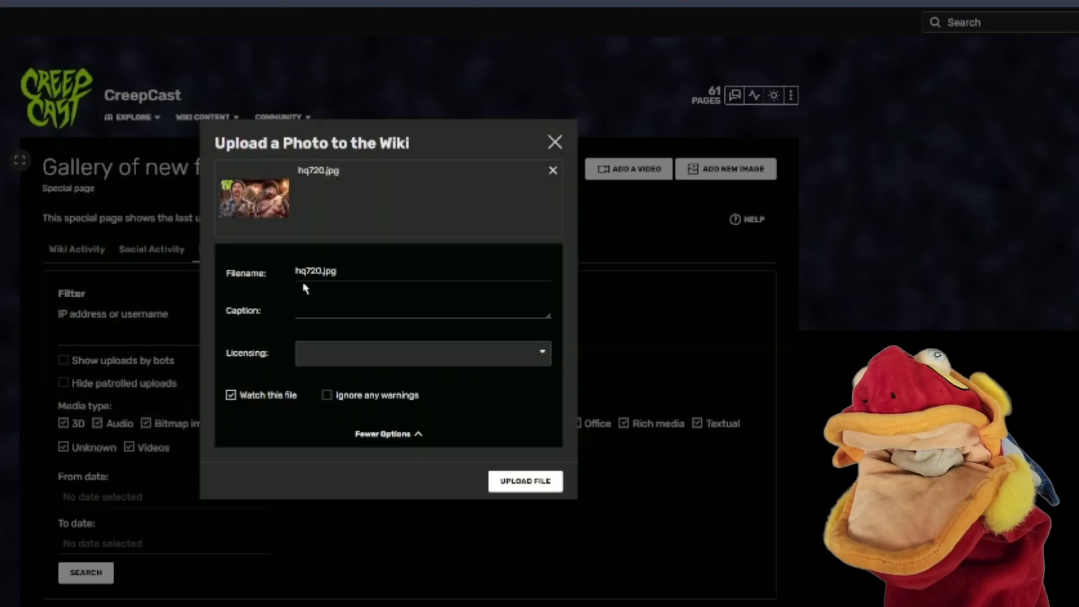
{"action": "left_click_drag", "start_coordinate": [321, 270], "coordinate": [303, 271]}
{"action": "key", "text": "BackSpace"}
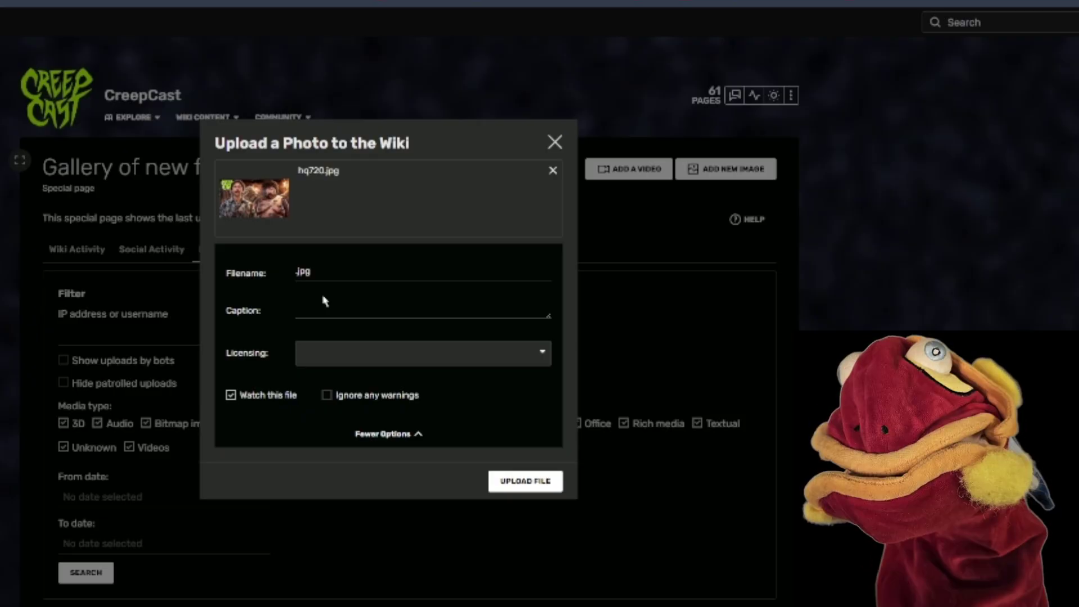
{"action": "type", "text": "Talkedgod"}
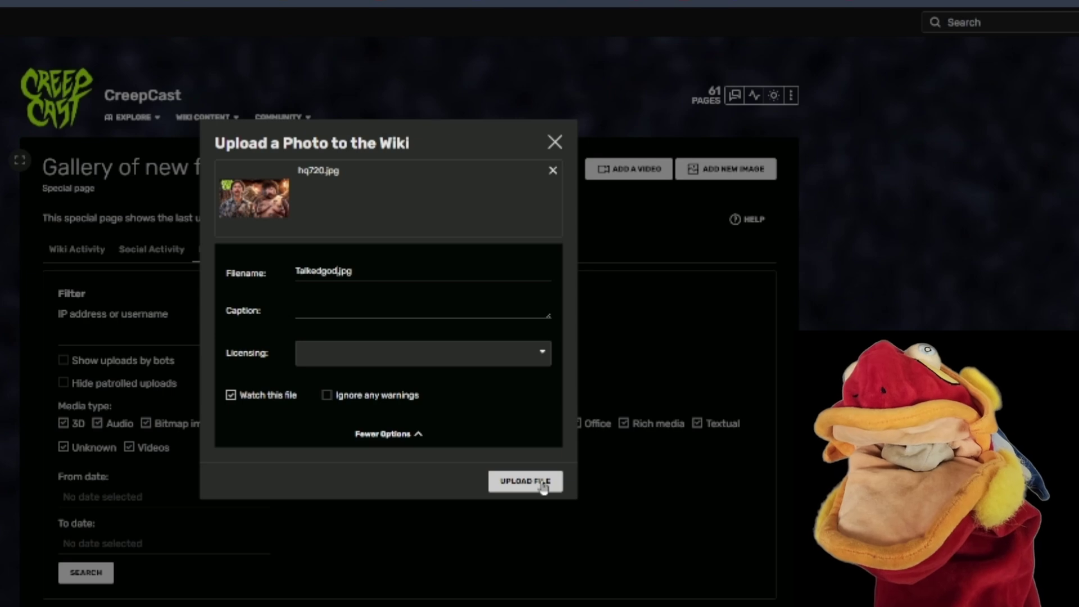
{"action": "left_click", "coordinate": [526, 482]}
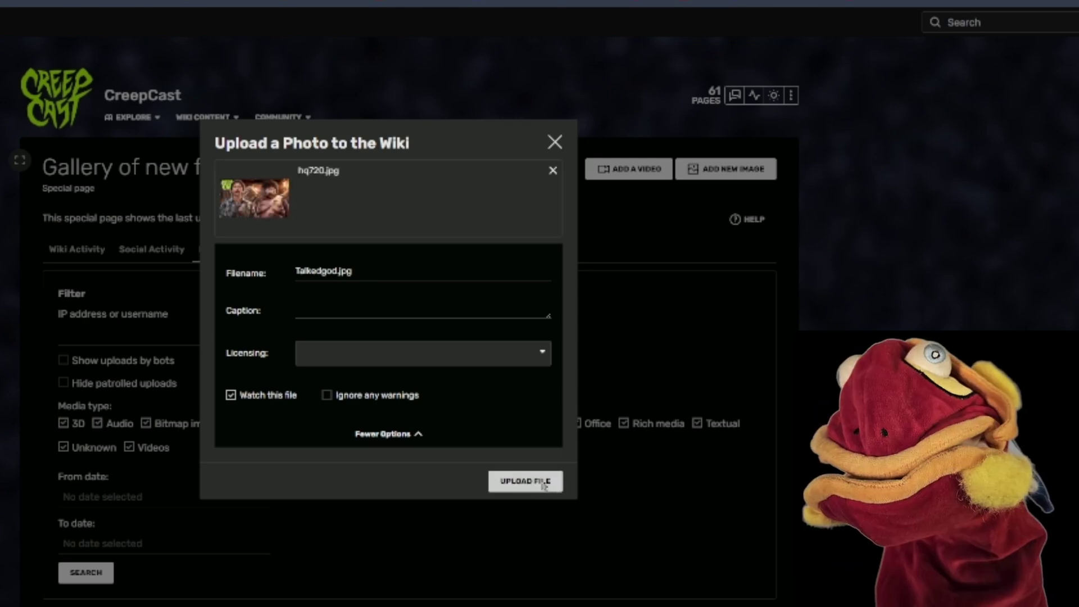
{"action": "scroll", "coordinate": [296, 323], "scroll_direction": "down", "scroll_amount": 5}
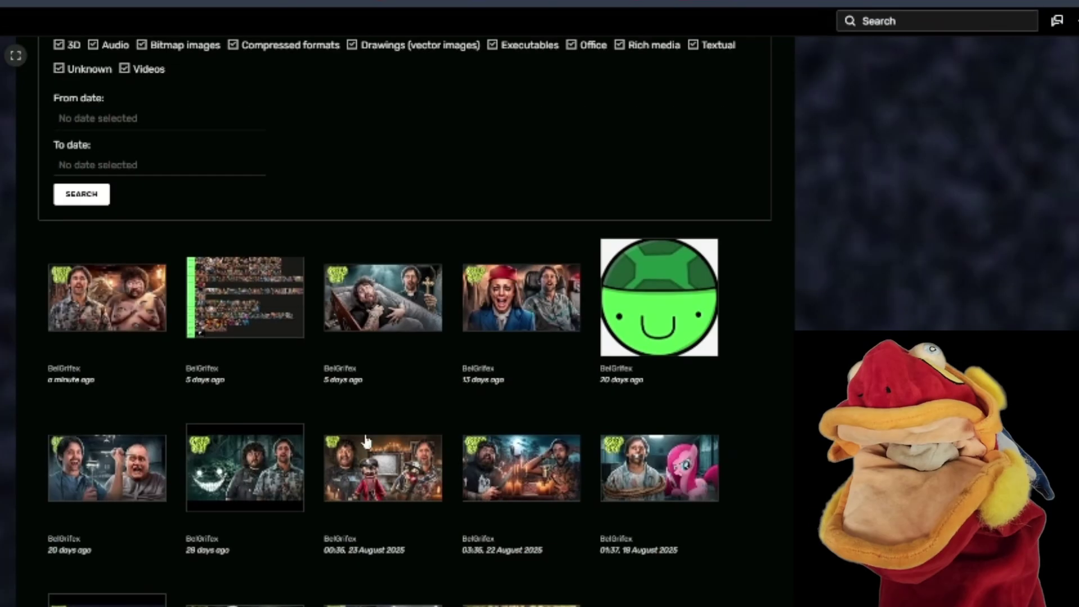
{"action": "scroll", "coordinate": [280, 304], "scroll_direction": "up", "scroll_amount": 5}
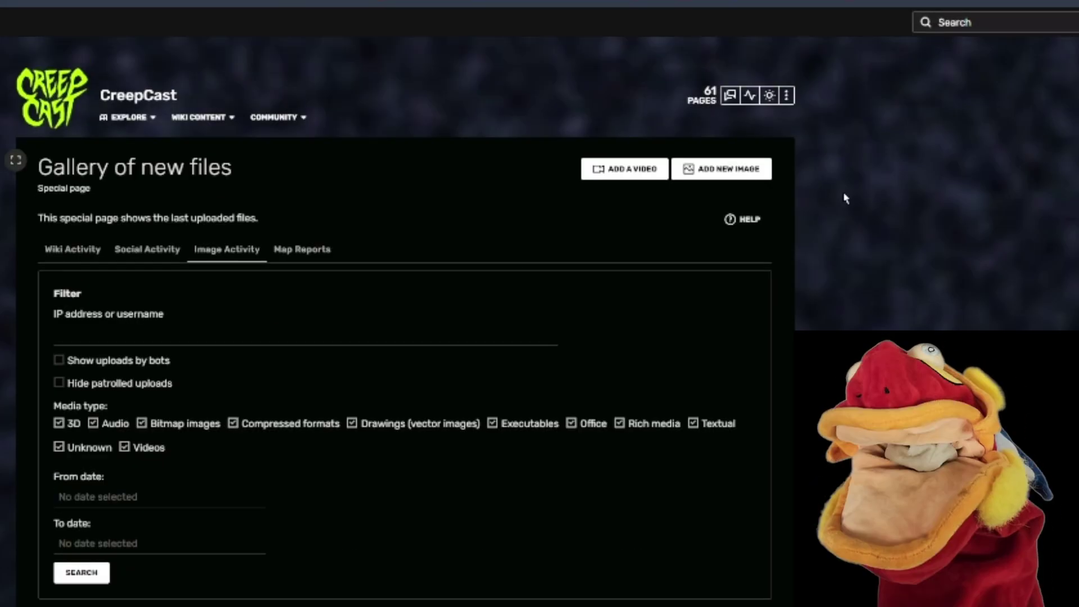
Step: Switch to the Creepcast Episodes tier list and place the new episode's thumbnail at the end of the Season 8 row
{"action": "left_click", "coordinate": [988, 1]}
{"action": "scroll", "coordinate": [560, 200], "scroll_direction": "down", "scroll_amount": 15}
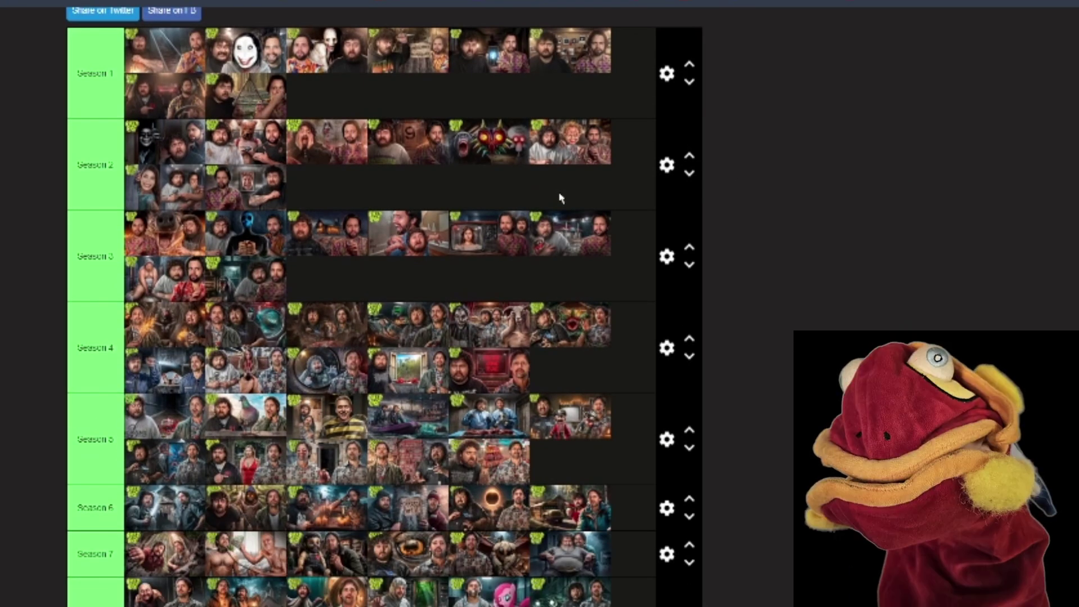
{"action": "scroll", "coordinate": [422, 448], "scroll_direction": "up", "scroll_amount": 13}
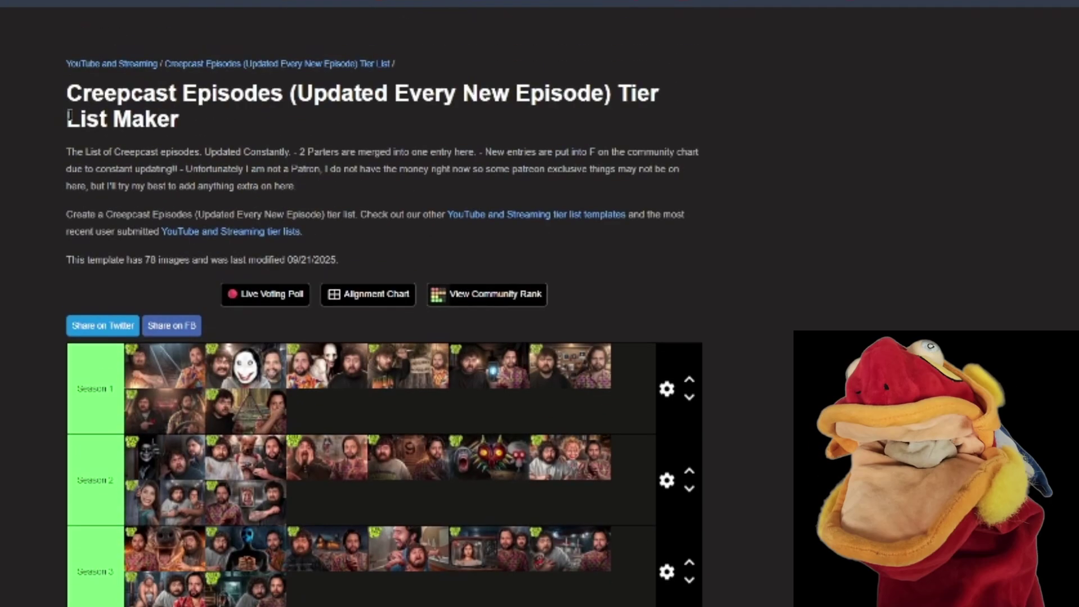
{"action": "scroll", "coordinate": [363, 312], "scroll_direction": "down", "scroll_amount": 9}
{"action": "scroll", "coordinate": [363, 312], "scroll_direction": "down", "scroll_amount": 4}
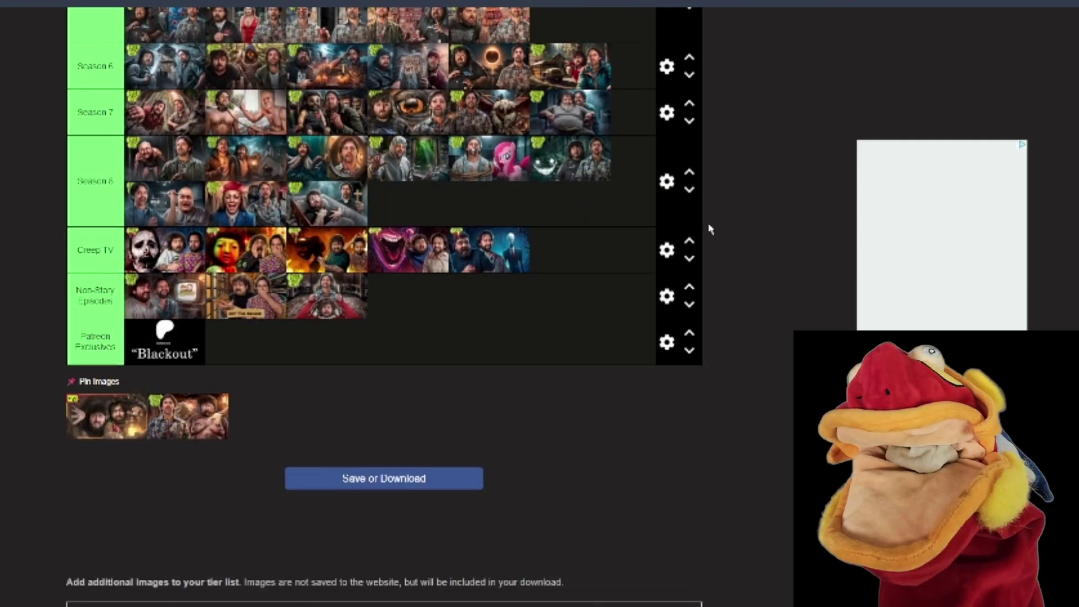
{"action": "scroll", "coordinate": [429, 345], "scroll_direction": "up", "scroll_amount": 2}
{"action": "scroll", "coordinate": [429, 344], "scroll_direction": "up", "scroll_amount": 1}
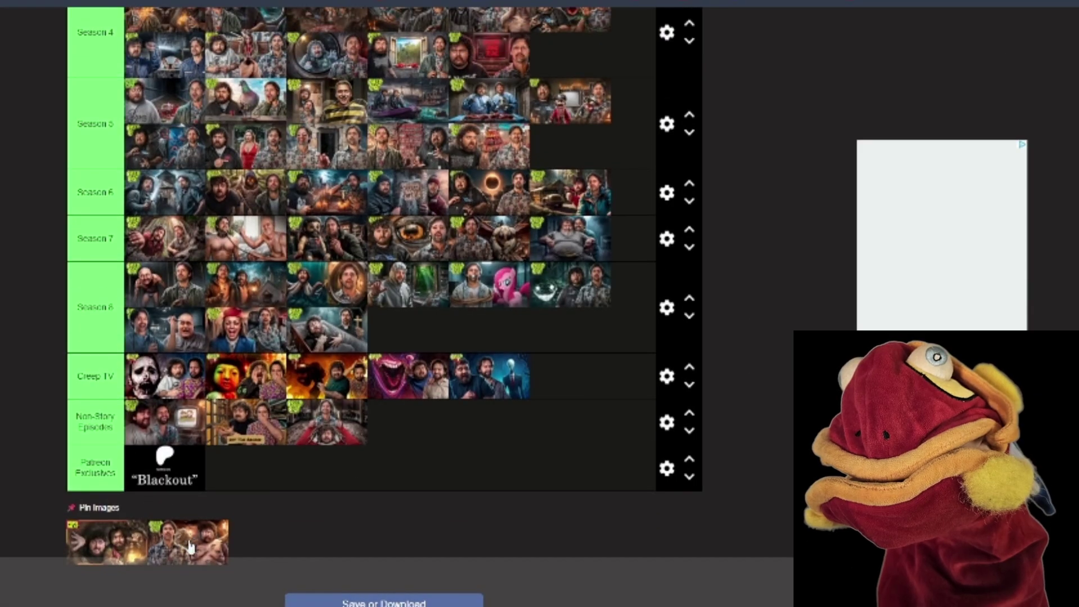
{"action": "left_click_drag", "start_coordinate": [188, 547], "coordinate": [464, 336]}
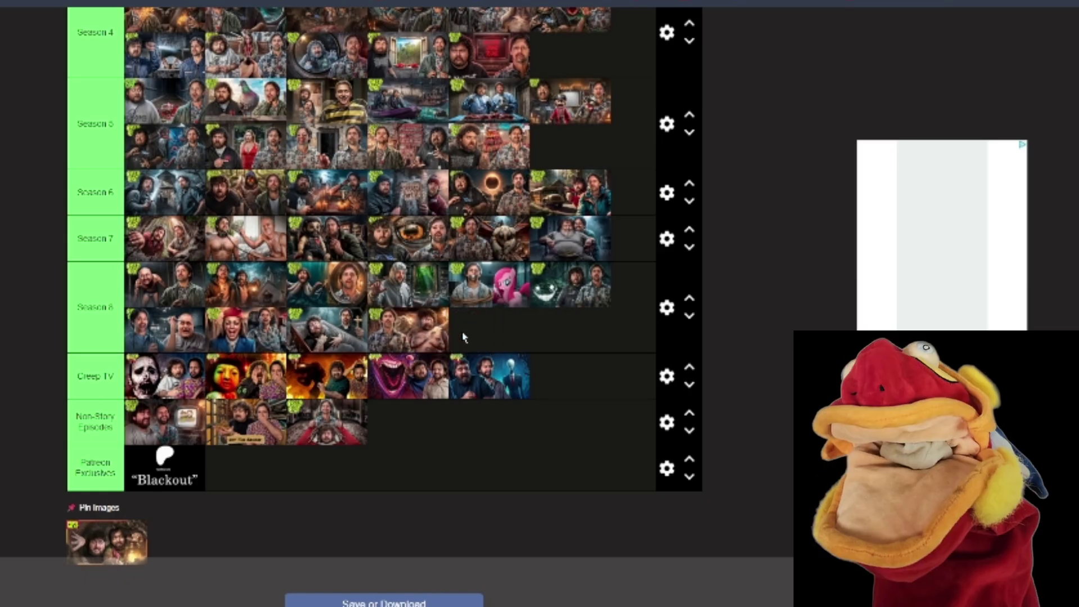
Step: Show the tier list in presentation mode and frame its rows from Season 1 to Patreon Exclusives
{"action": "scroll", "coordinate": [450, 373], "scroll_direction": "up", "scroll_amount": 10}
{"action": "scroll", "coordinate": [451, 373], "scroll_direction": "down", "scroll_amount": 7}
{"action": "scroll", "coordinate": [440, 381], "scroll_direction": "down", "scroll_amount": 10}
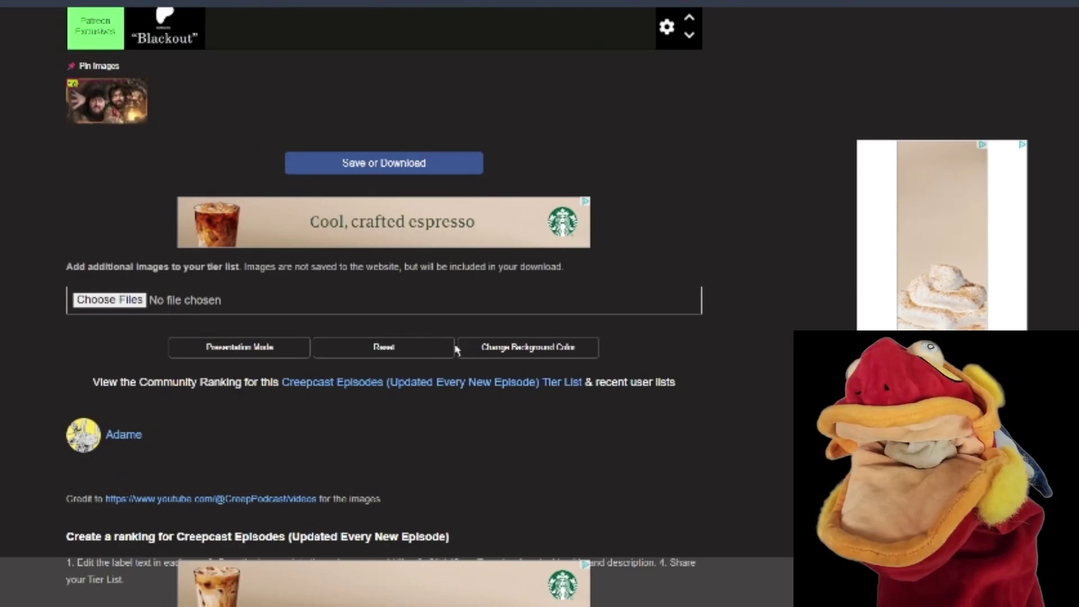
{"action": "left_click", "coordinate": [247, 347]}
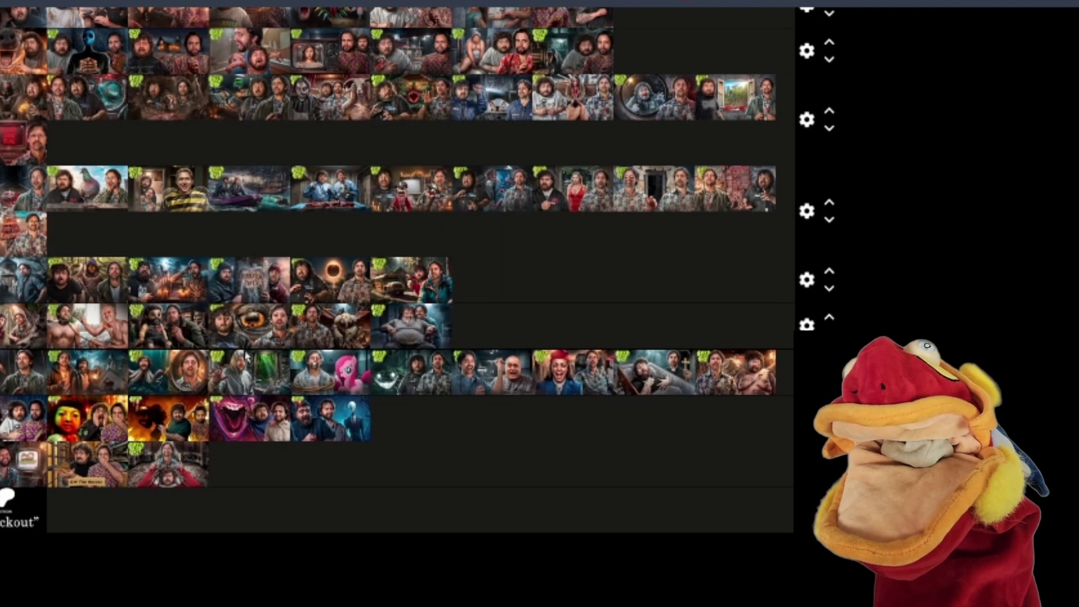
{"action": "scroll", "coordinate": [419, 279], "scroll_direction": "up", "scroll_amount": 3}
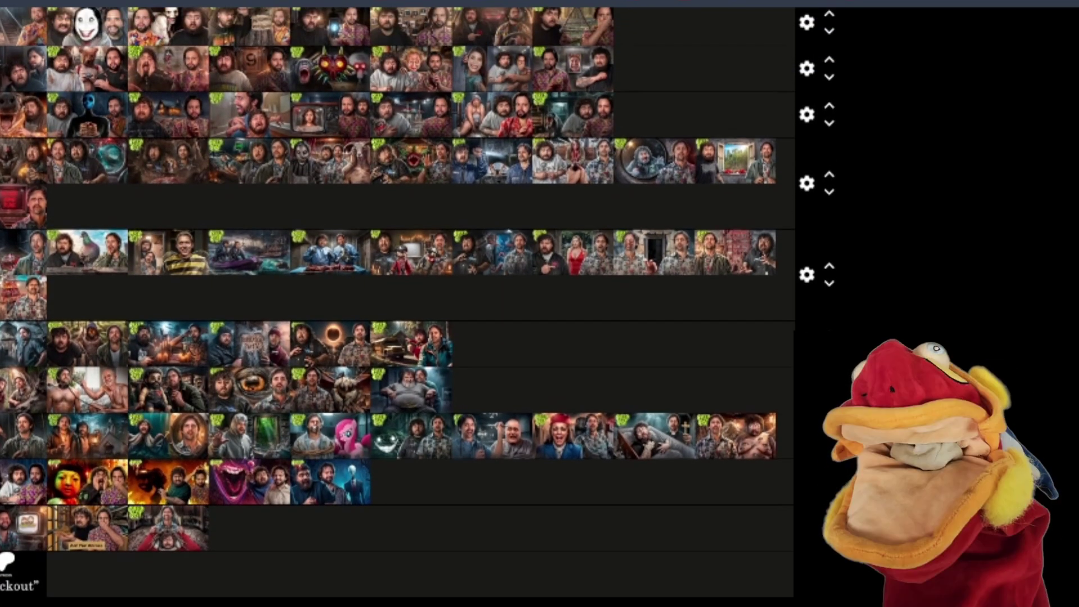
{"action": "scroll", "coordinate": [418, 303], "scroll_direction": "down", "scroll_amount": 1}
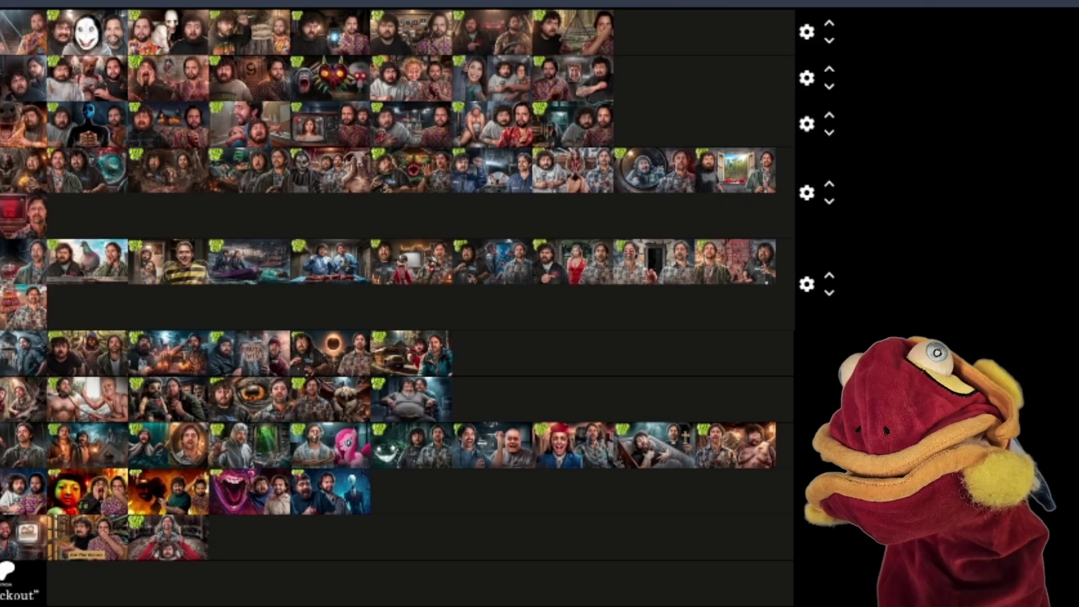
Step: Return to the CreepCast wiki, find the episode tier list picture among its images and open that picture's file page
{"action": "left_click", "coordinate": [885, 5]}
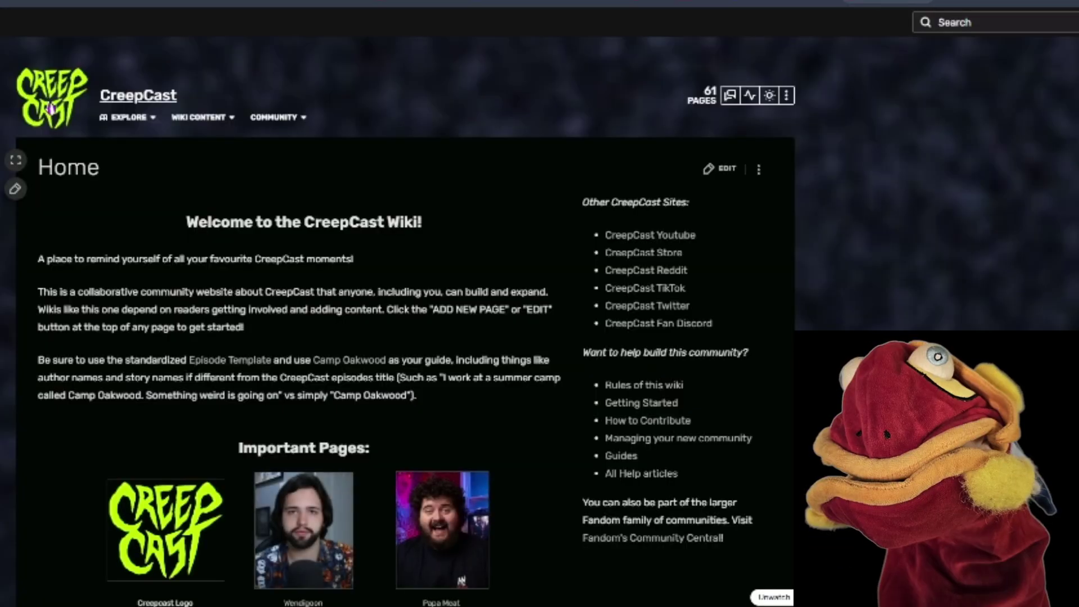
{"action": "left_click", "coordinate": [128, 117]}
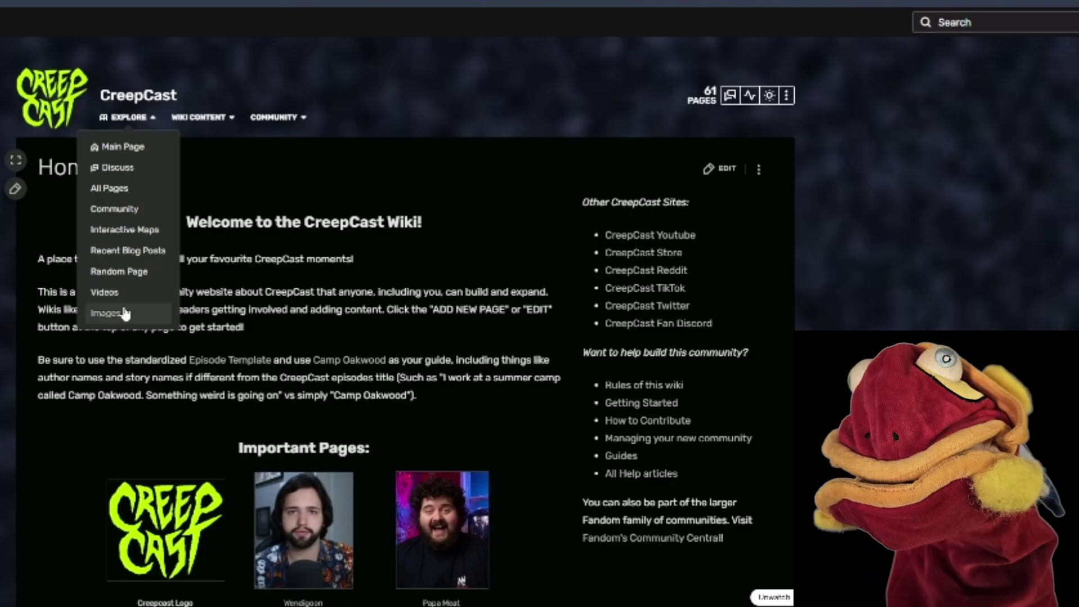
{"action": "left_click", "coordinate": [125, 314]}
{"action": "scroll", "coordinate": [600, 237], "scroll_direction": "down", "scroll_amount": 9}
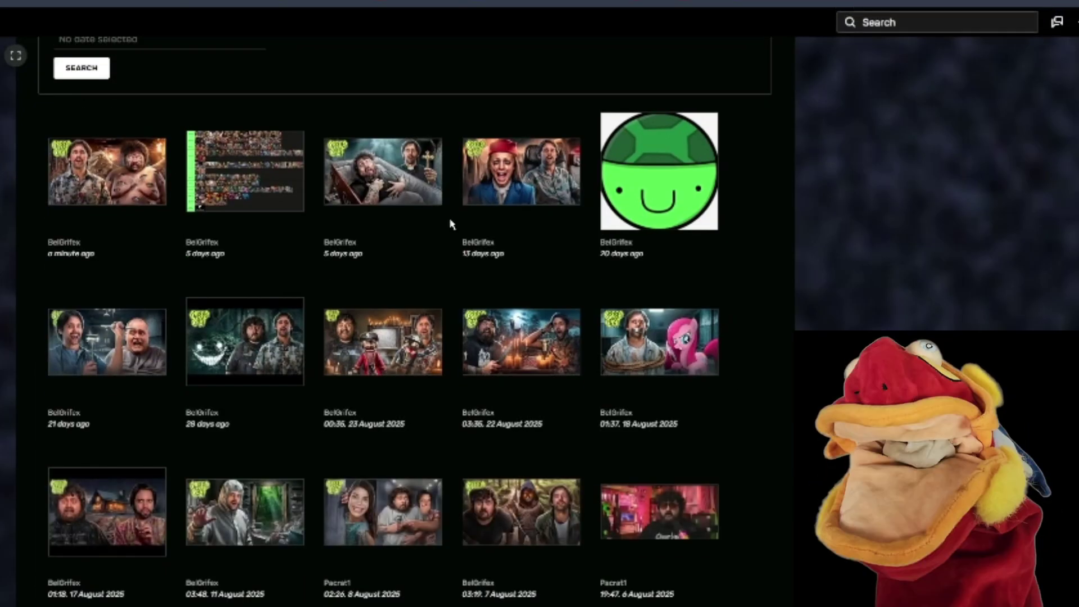
{"action": "left_click", "coordinate": [253, 177]}
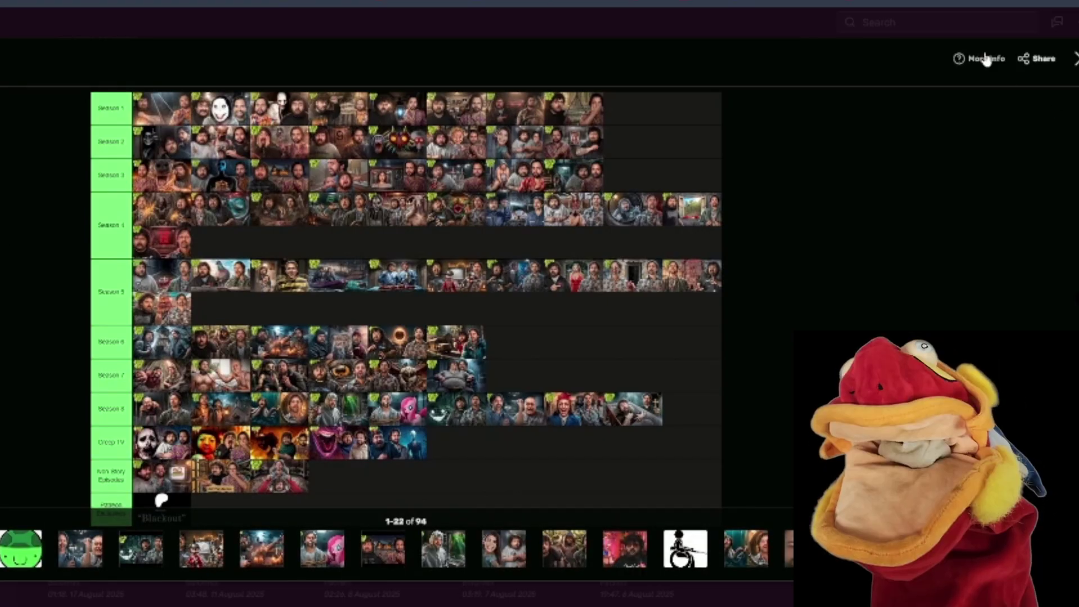
{"action": "left_click", "coordinate": [985, 57]}
Step: Start replacing EpisodeListVisual.png and choose Screenshot 2025-09-21 212817.png as the source file
{"action": "mouse_move", "coordinate": [547, 169]}
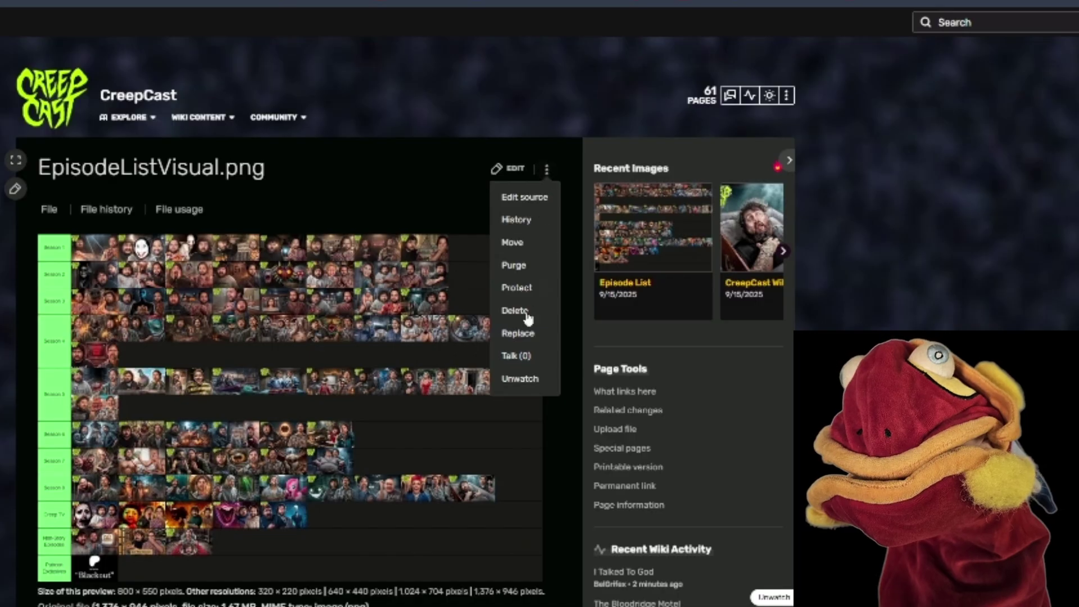
{"action": "left_click", "coordinate": [525, 336]}
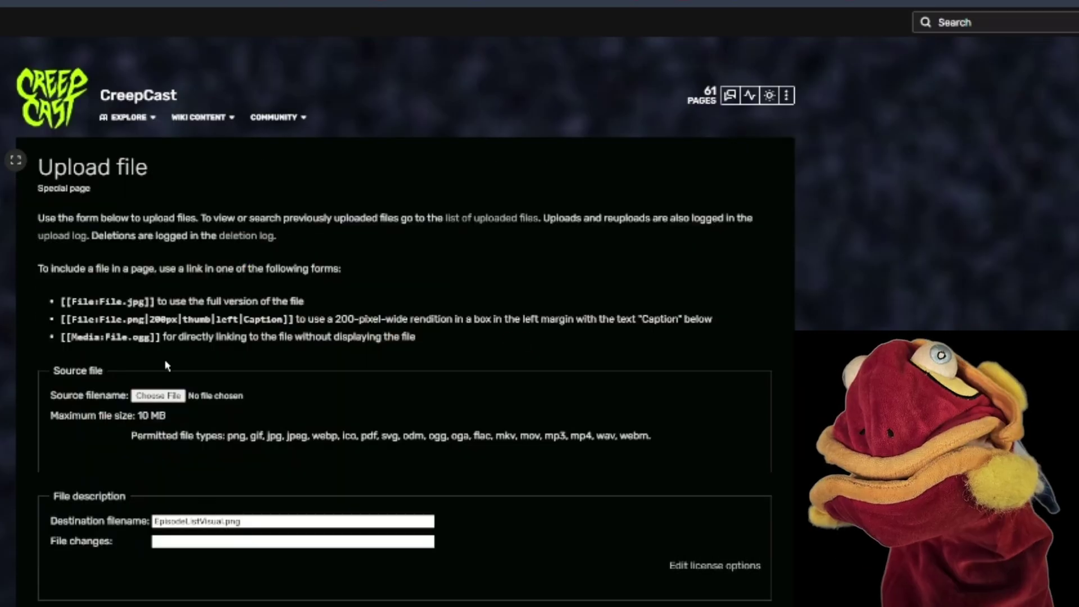
{"action": "scroll", "coordinate": [167, 364], "scroll_direction": "down", "scroll_amount": 8}
{"action": "scroll", "coordinate": [164, 359], "scroll_direction": "up", "scroll_amount": 9}
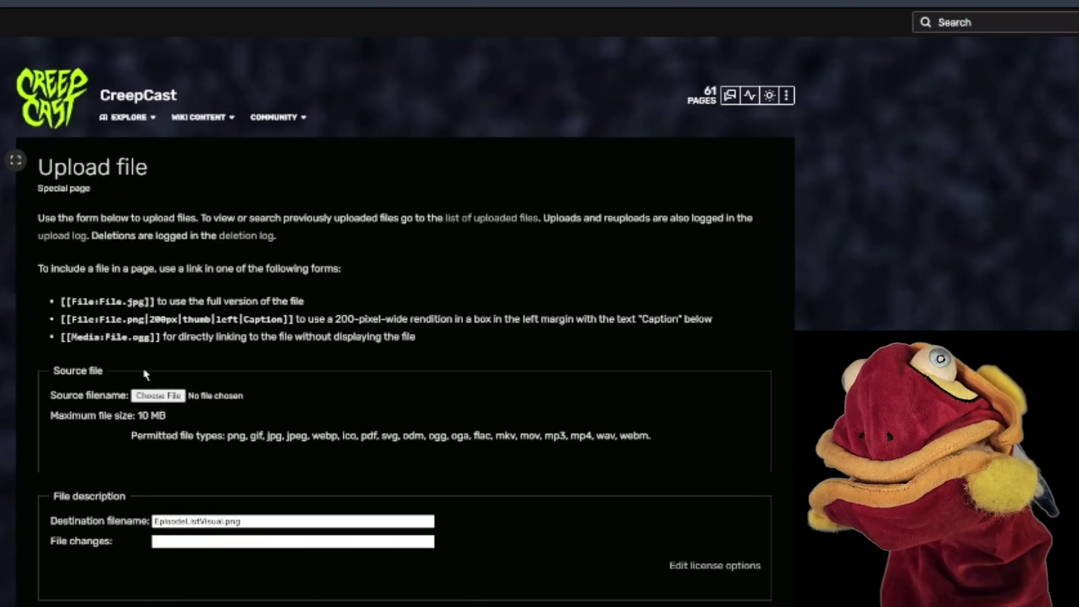
{"action": "left_click", "coordinate": [152, 395]}
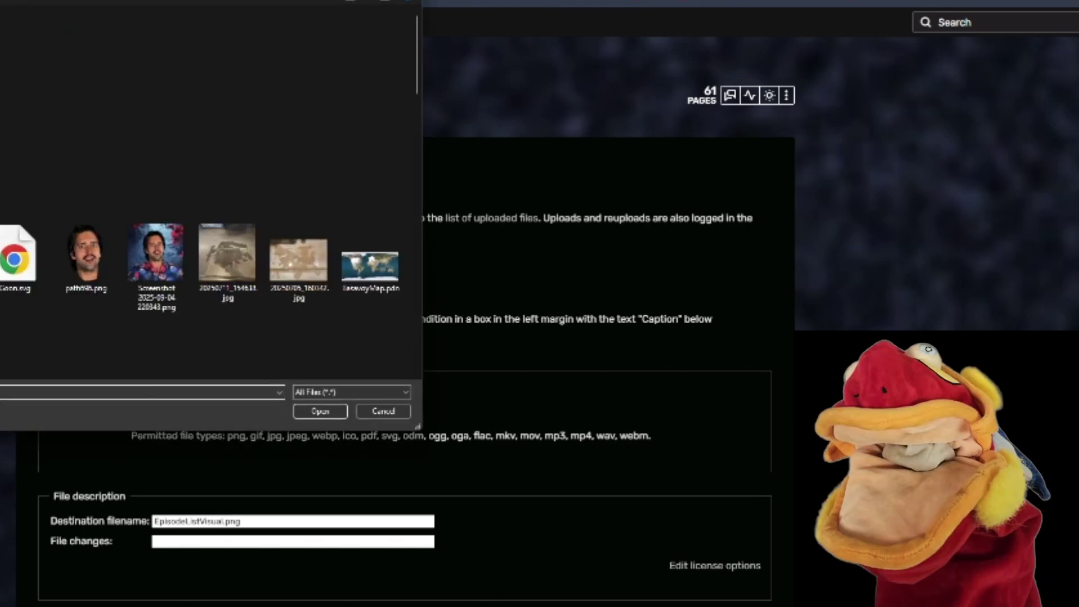
{"action": "scroll", "coordinate": [211, 191], "scroll_direction": "down", "scroll_amount": 3}
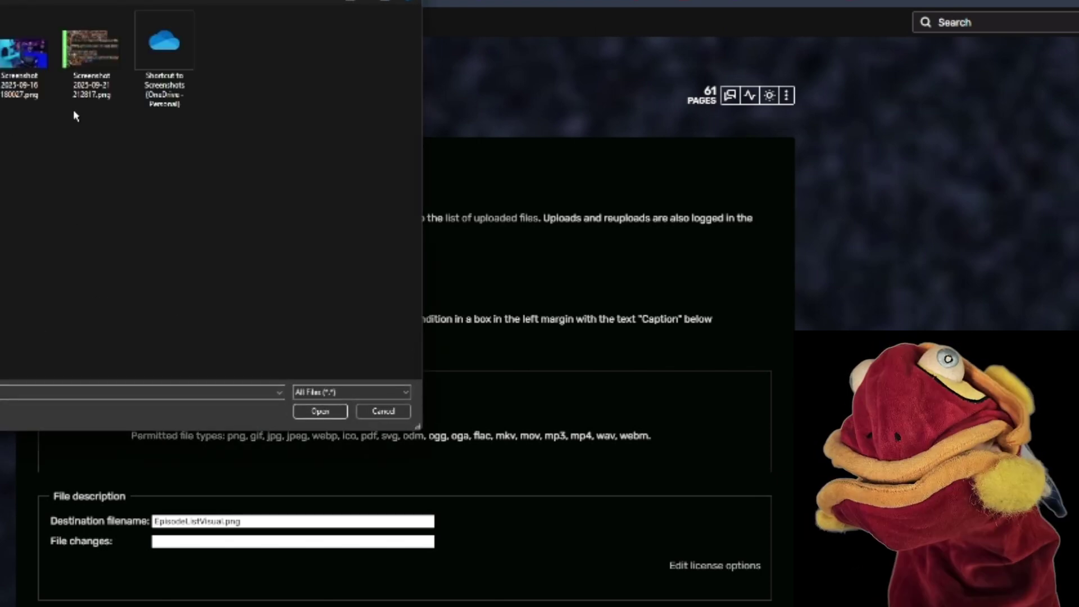
{"action": "double_click", "coordinate": [91, 48]}
Step: Review the upload form and upload the chosen screenshot as the new version of EpisodeListVisual.png
{"action": "scroll", "coordinate": [457, 393], "scroll_direction": "down", "scroll_amount": 8}
{"action": "scroll", "coordinate": [456, 418], "scroll_direction": "up", "scroll_amount": 8}
{"action": "scroll", "coordinate": [465, 407], "scroll_direction": "down", "scroll_amount": 9}
{"action": "left_click", "coordinate": [63, 287]}
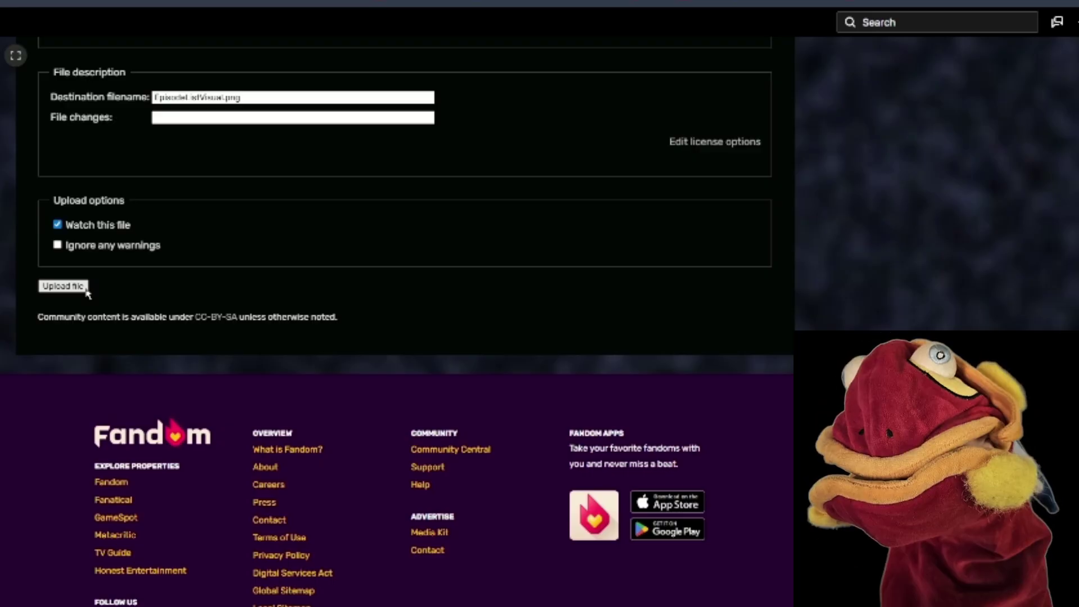
{"action": "scroll", "coordinate": [127, 287], "scroll_direction": "up", "scroll_amount": 3}
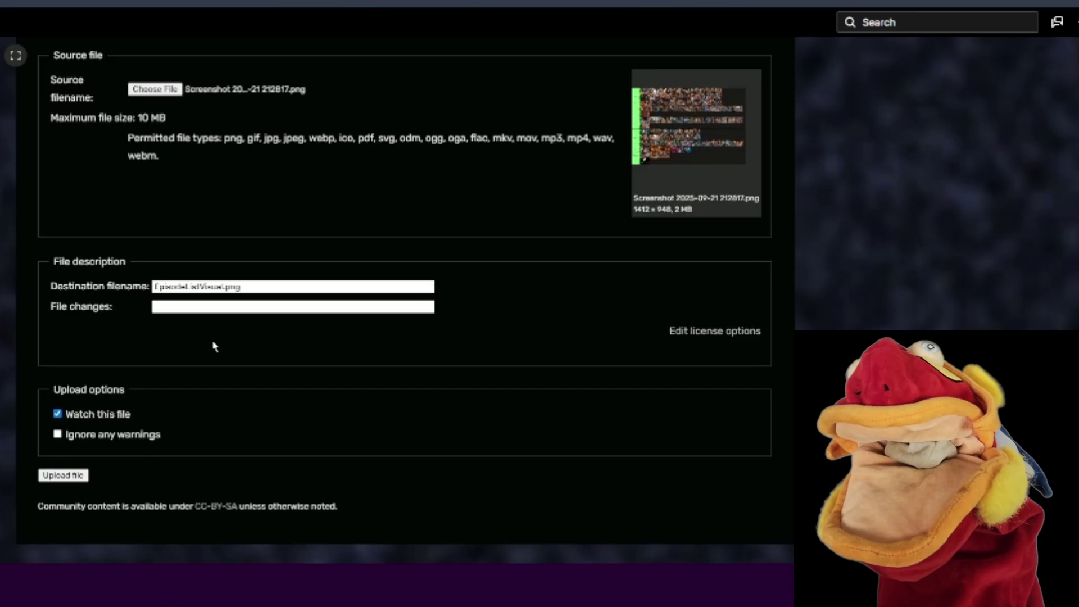
{"action": "scroll", "coordinate": [392, 375], "scroll_direction": "up", "scroll_amount": 3}
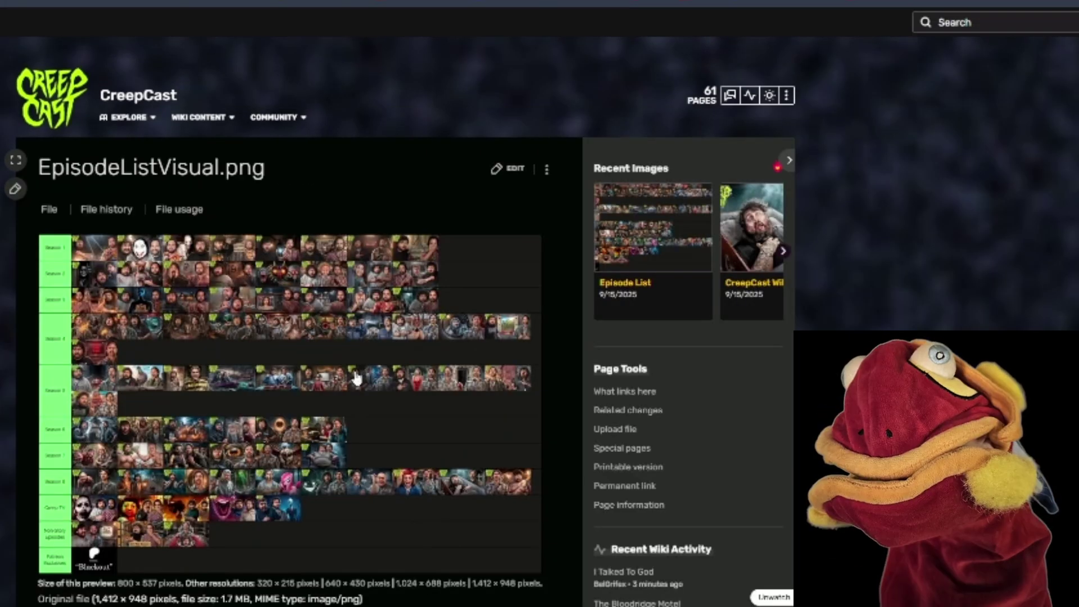
Step: Open the wiki's Episode List page and check its Visual Guide image at enlarged size
{"action": "mouse_move", "coordinate": [199, 119]}
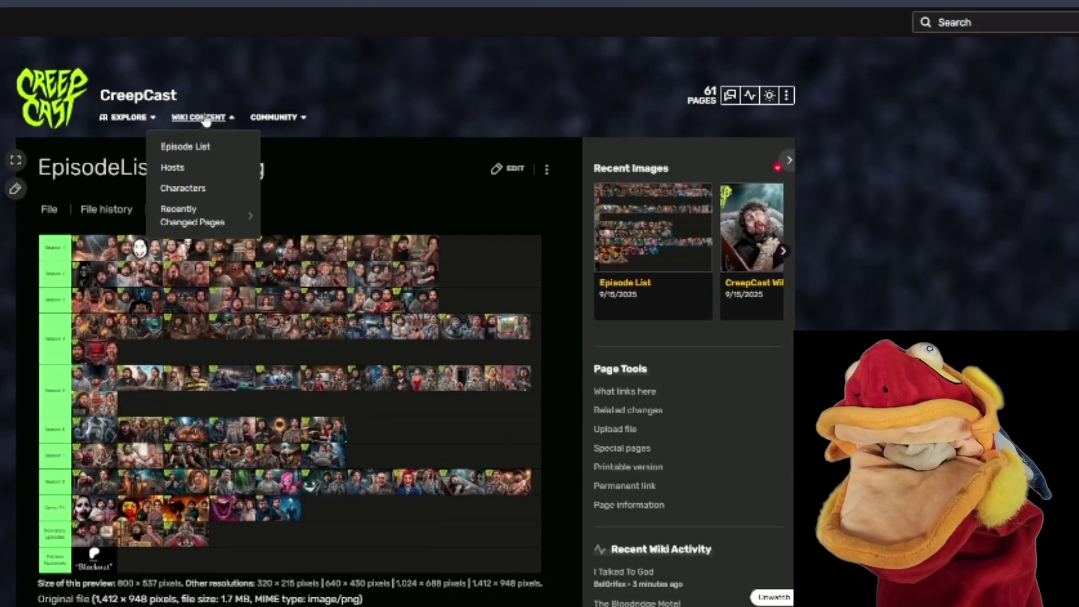
{"action": "mouse_move", "coordinate": [201, 212]}
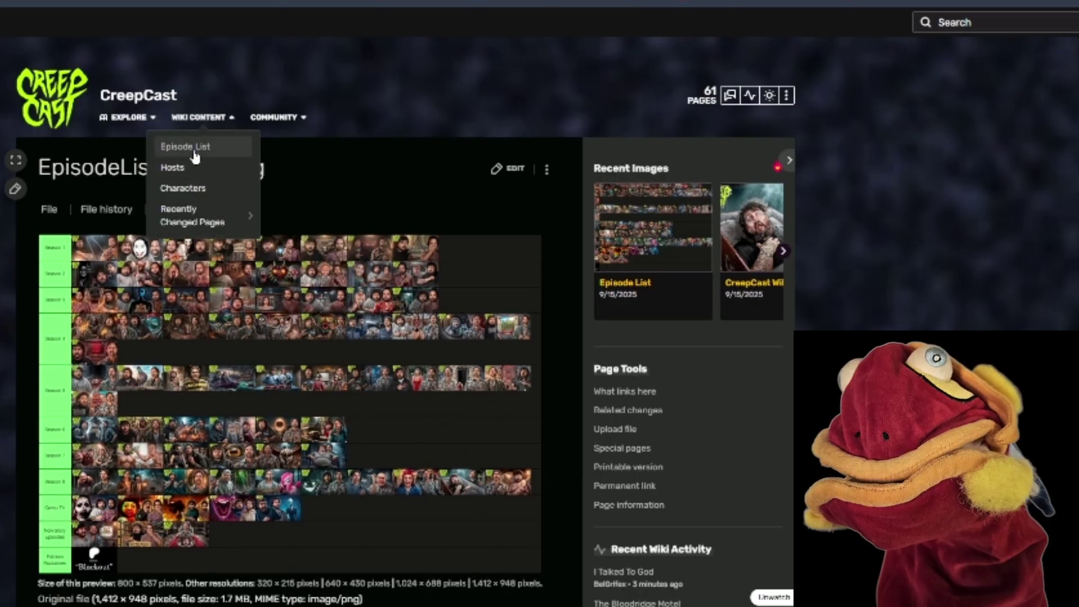
{"action": "left_click", "coordinate": [193, 149]}
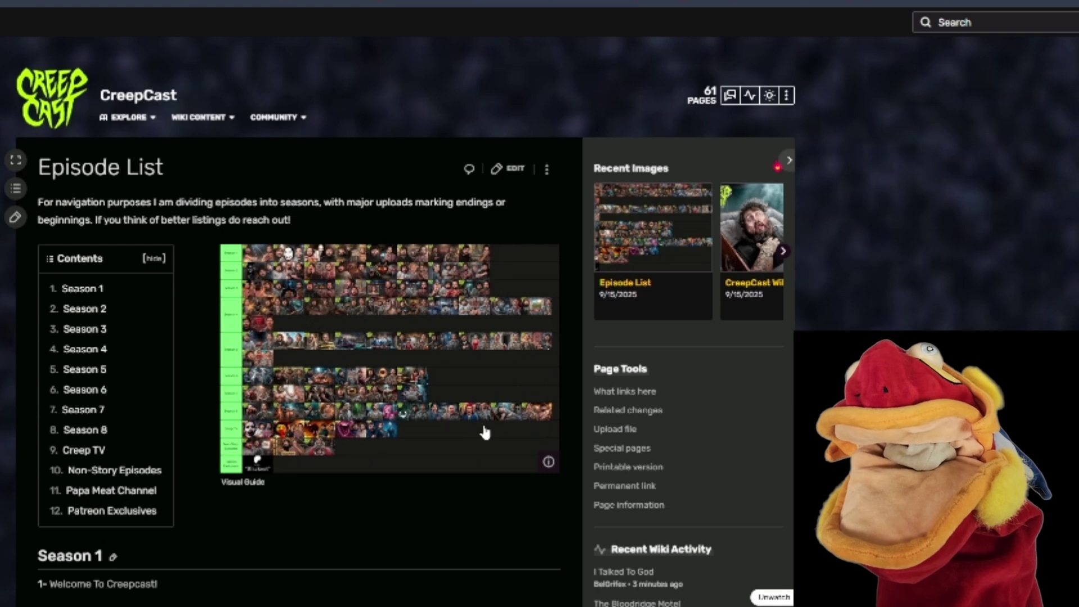
{"action": "left_click", "coordinate": [538, 422]}
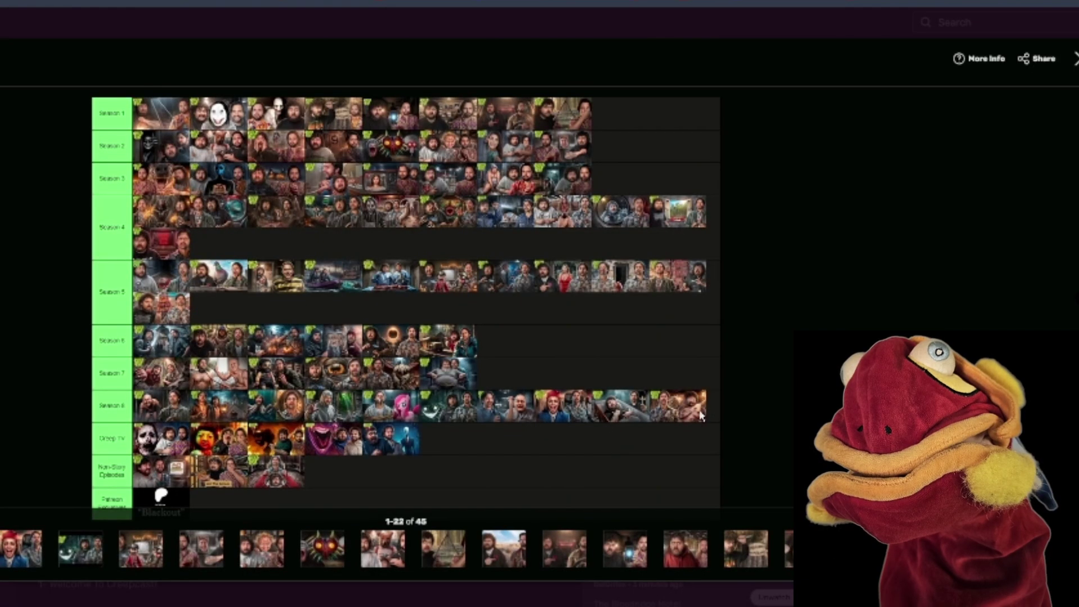
{"action": "left_click", "coordinate": [1075, 59]}
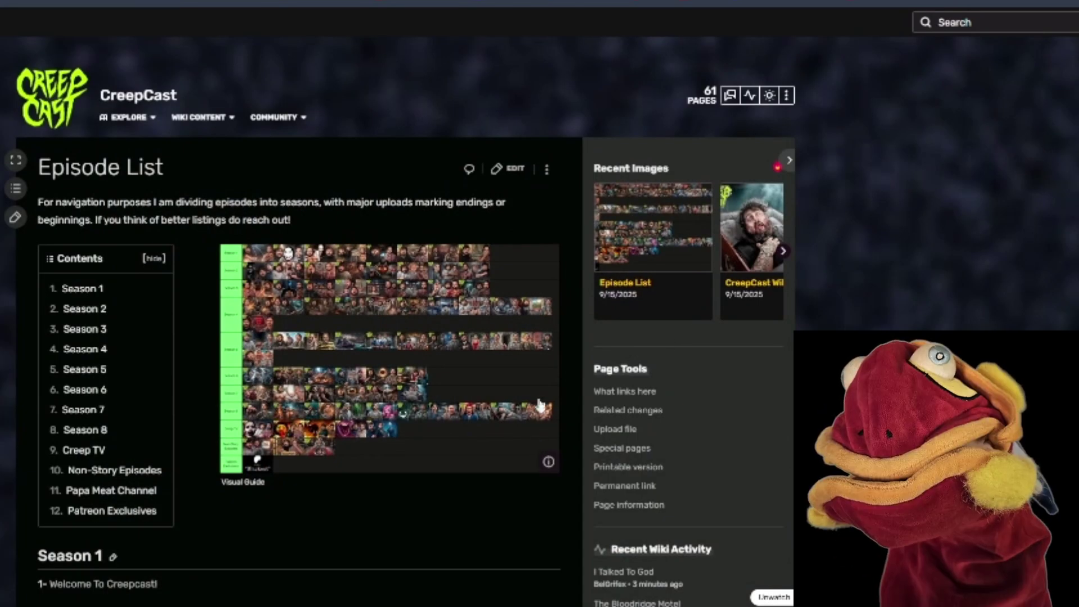
Step: Edit the Season 8 section of the Episode List and add a new line "72-" below The Bloodridge Motel
{"action": "left_click", "coordinate": [79, 430]}
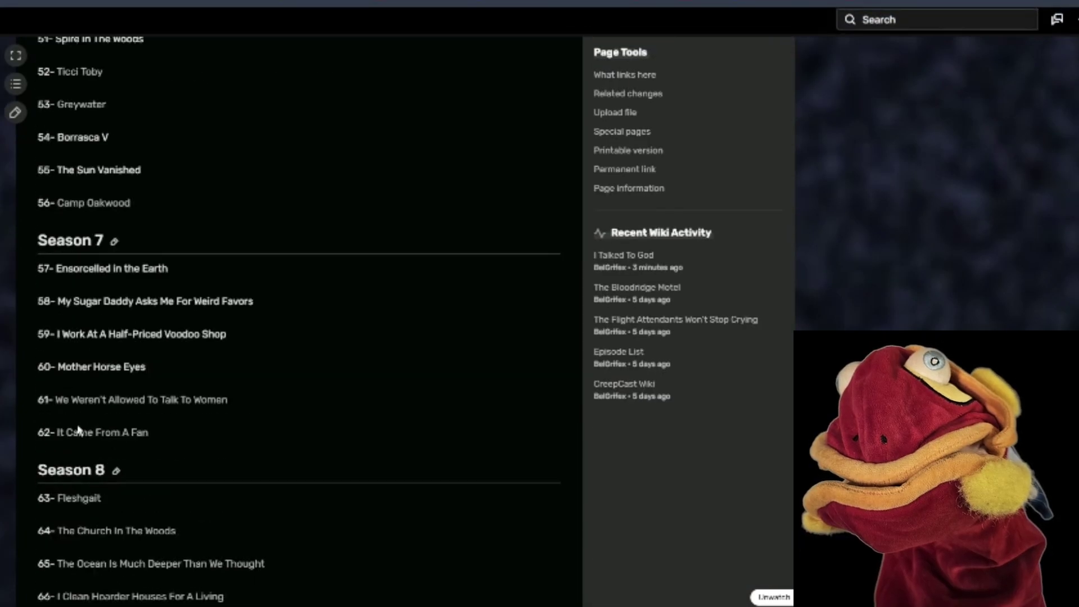
{"action": "scroll", "coordinate": [147, 203], "scroll_direction": "up", "scroll_amount": 2}
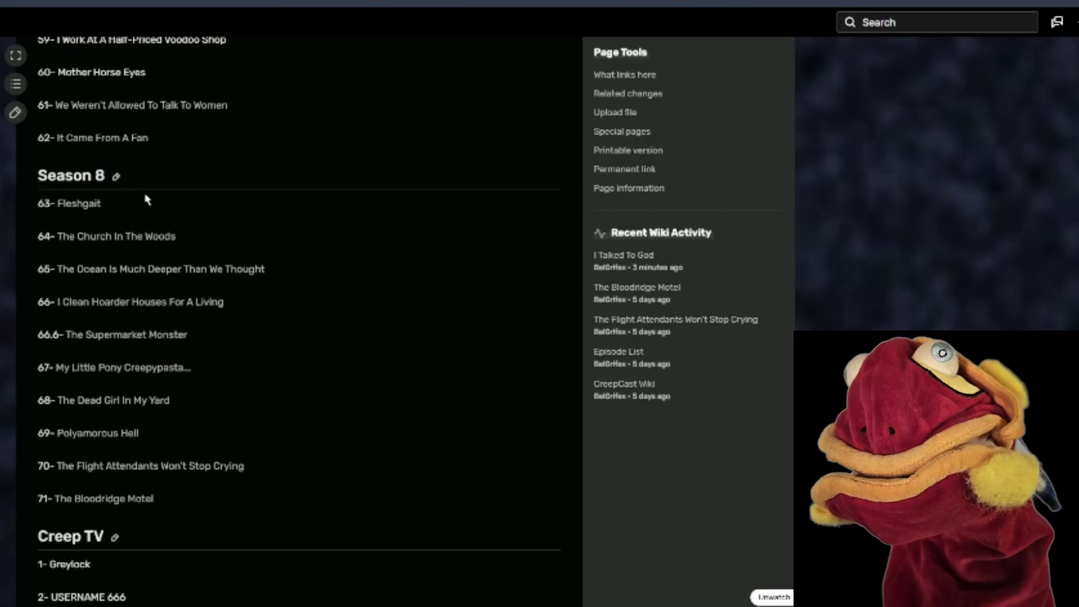
{"action": "left_click", "coordinate": [116, 179]}
{"action": "scroll", "coordinate": [230, 256], "scroll_direction": "down", "scroll_amount": 10}
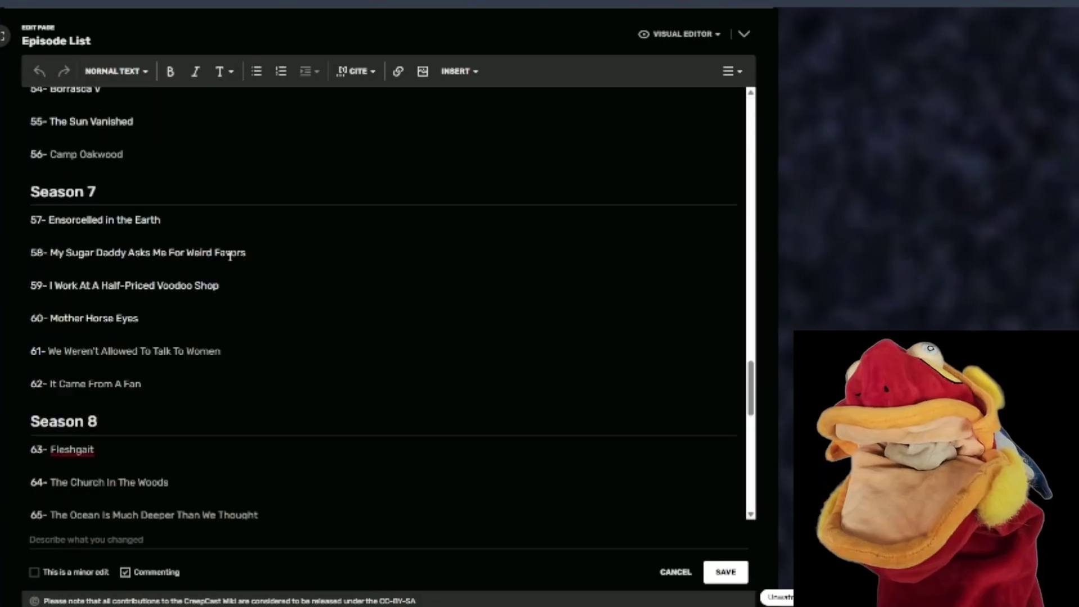
{"action": "scroll", "coordinate": [217, 309], "scroll_direction": "up", "scroll_amount": 5}
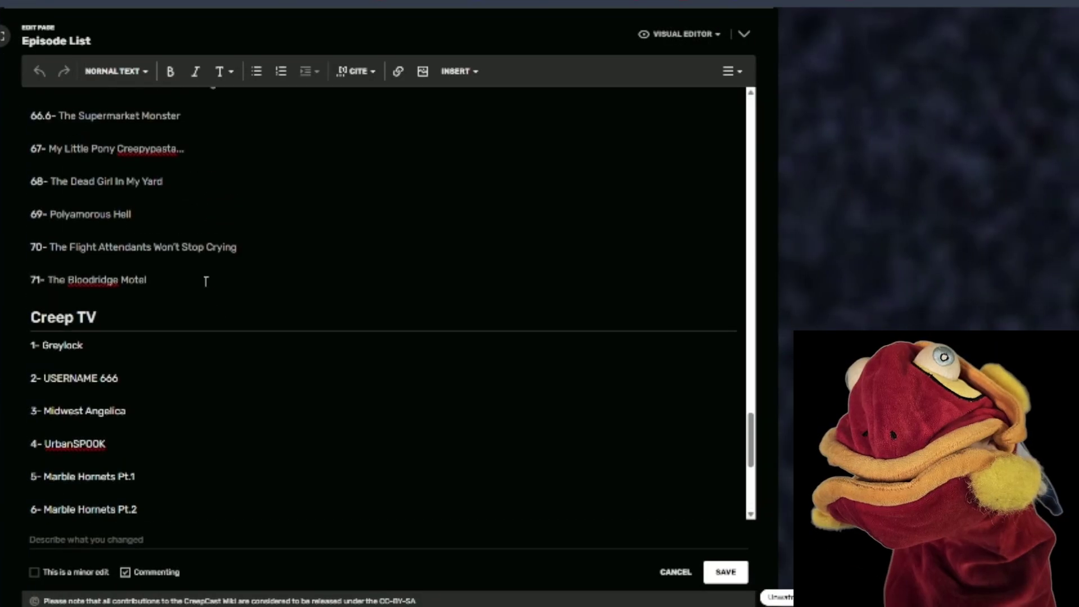
{"action": "key", "text": "Return"}
{"action": "type", "text": "\\"}
{"action": "key", "text": "BackSpace"}
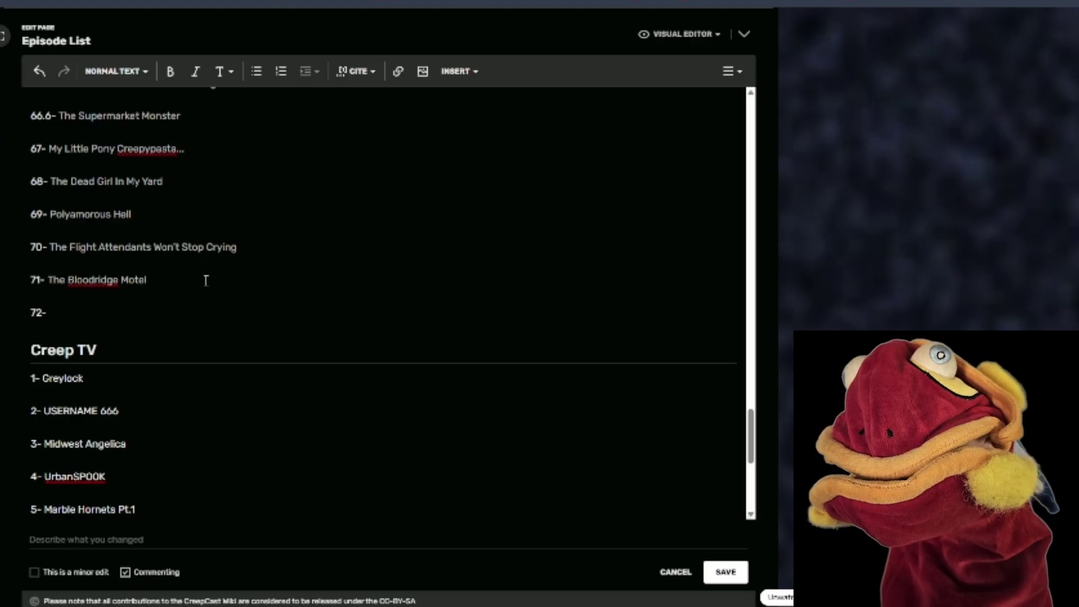
Step: Insert the copied episode title "I Talked To God" after "72-", discarding the pasted tier list image
{"action": "key", "text": "ctrl+v"}
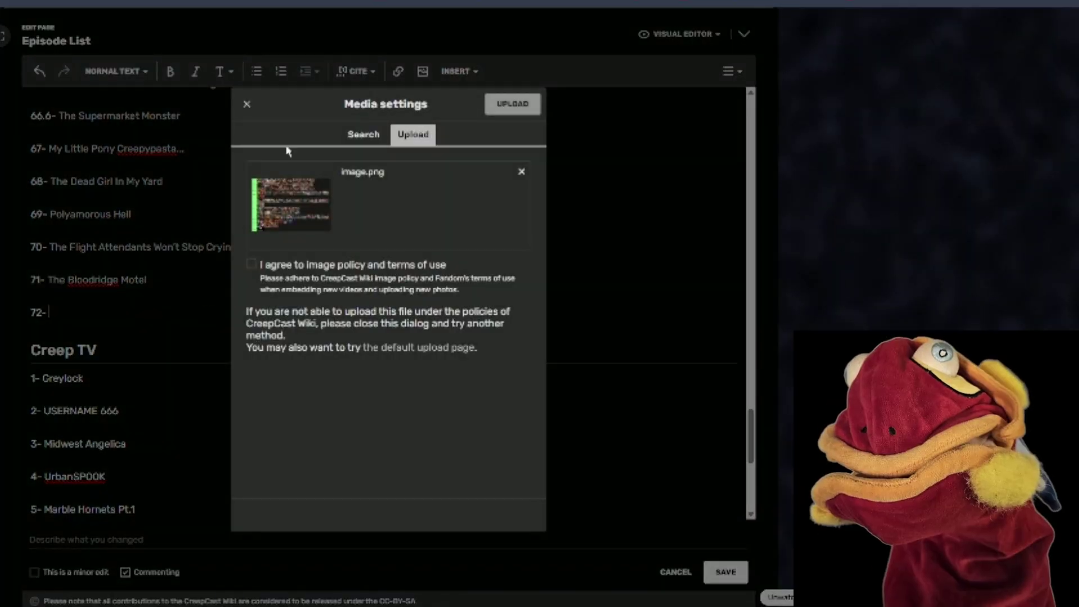
{"action": "left_click", "coordinate": [246, 105]}
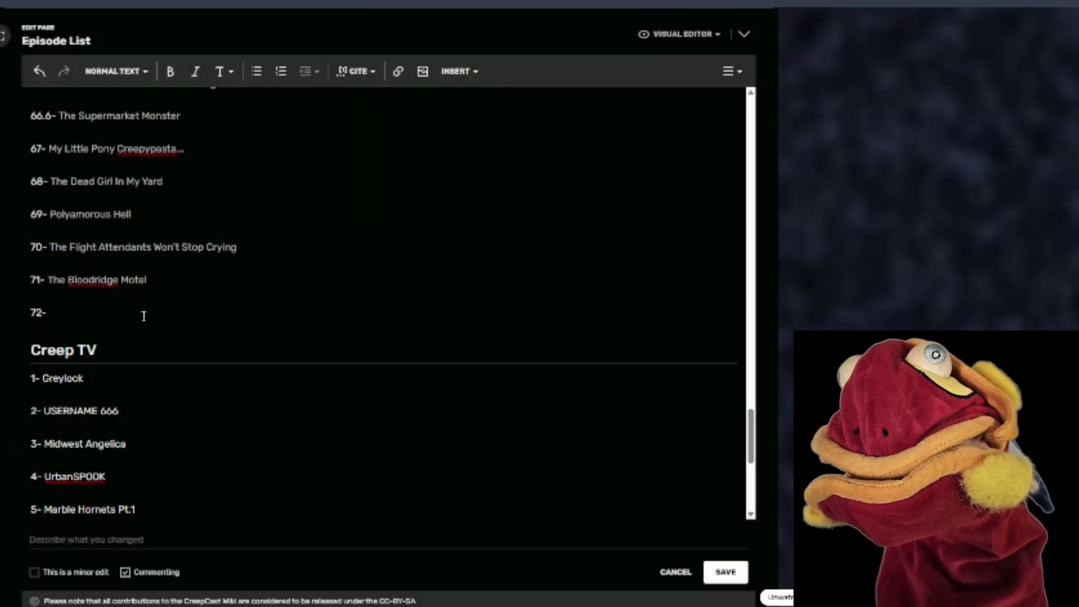
{"action": "key", "text": "super+v"}
{"action": "left_click", "coordinate": [137, 495]}
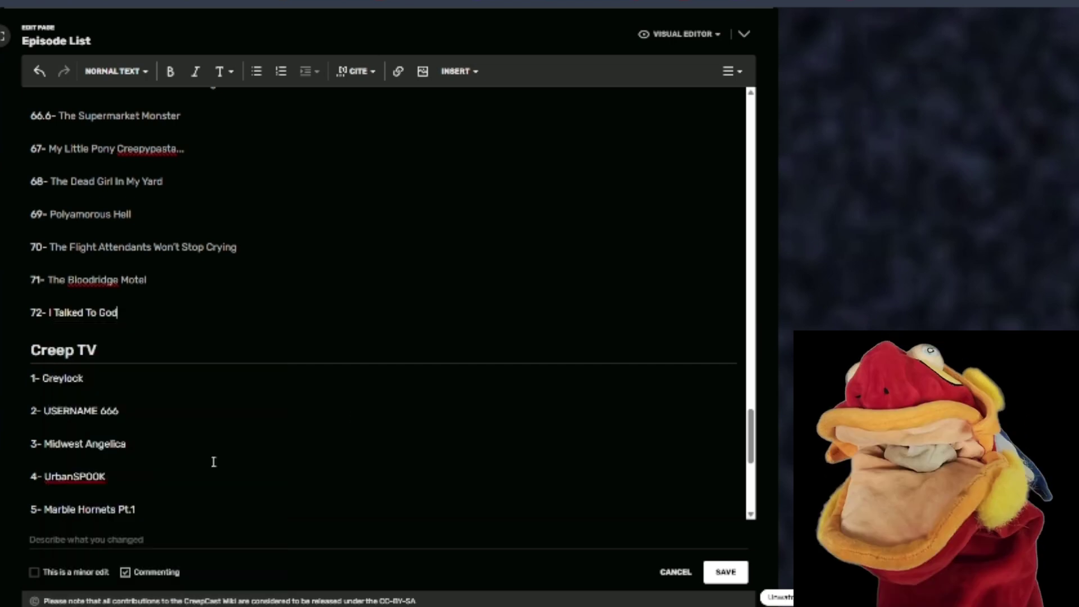
Step: Link the "I Talked To God" text on line 72 to its episode page, save the Episode List and follow the link
{"action": "left_click_drag", "start_coordinate": [118, 306], "coordinate": [50, 317]}
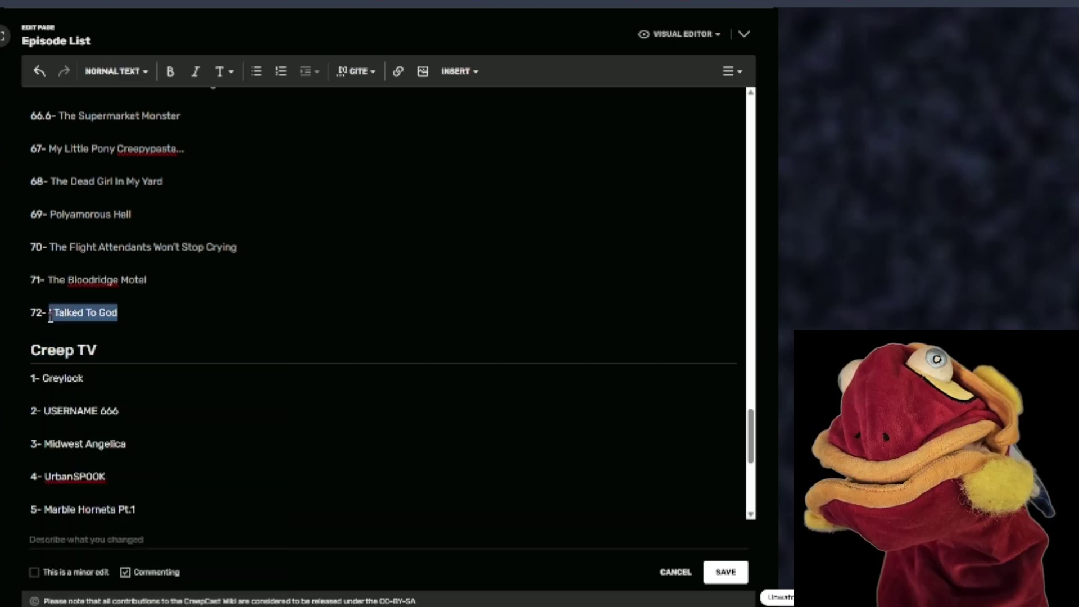
{"action": "left_click", "coordinate": [399, 72]}
{"action": "left_click", "coordinate": [85, 436]}
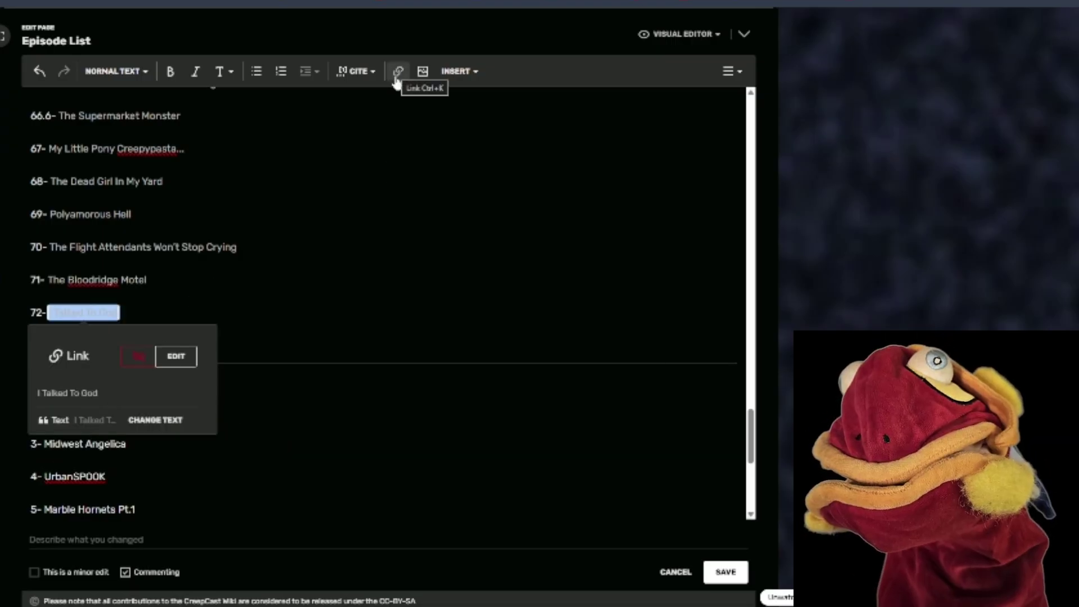
{"action": "left_click", "coordinate": [176, 312]}
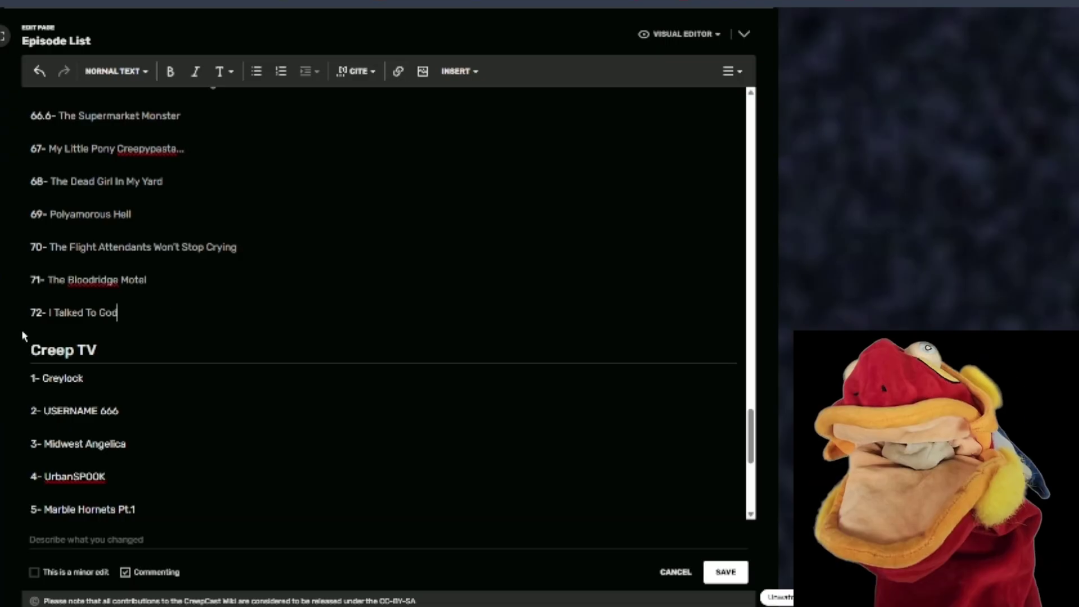
{"action": "left_click", "coordinate": [731, 572]}
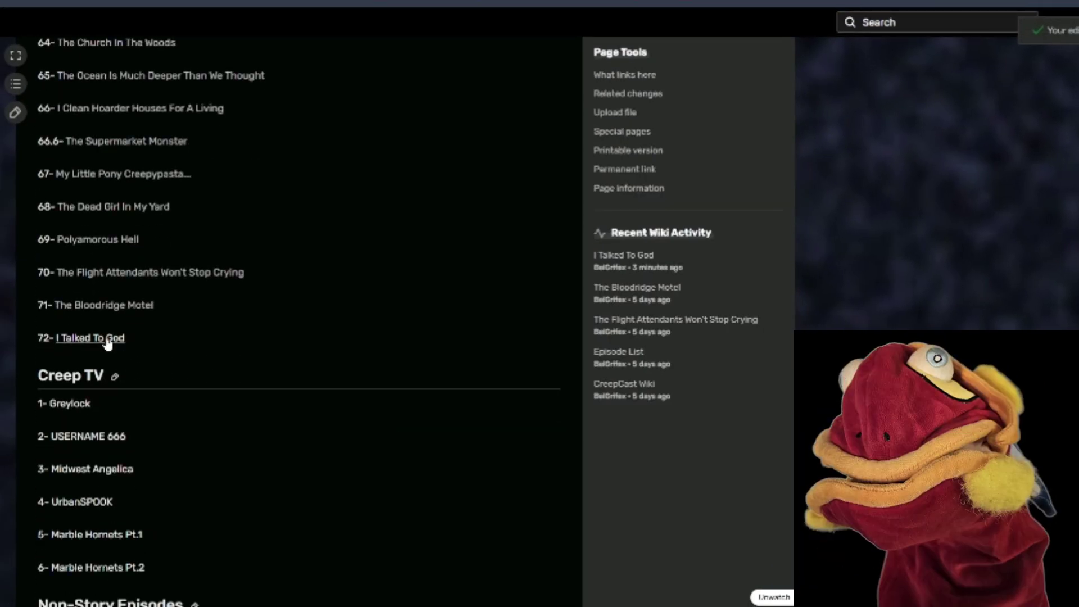
{"action": "left_click", "coordinate": [107, 339]}
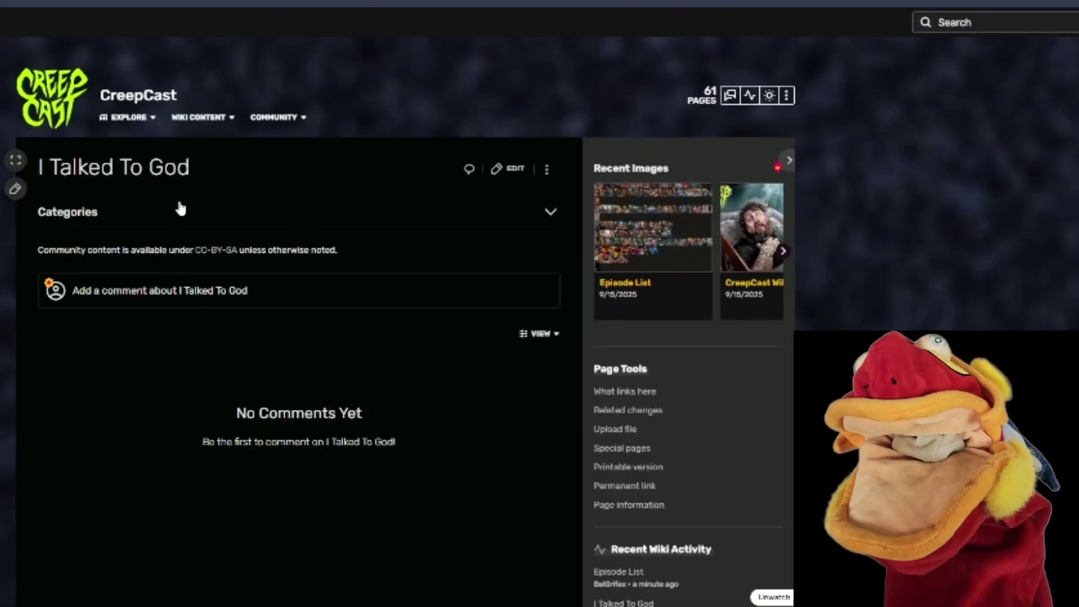
Step: Open the Episode Template from the wiki's home page, copy its entire source text and leave the editor without saving
{"action": "left_click", "coordinate": [47, 103]}
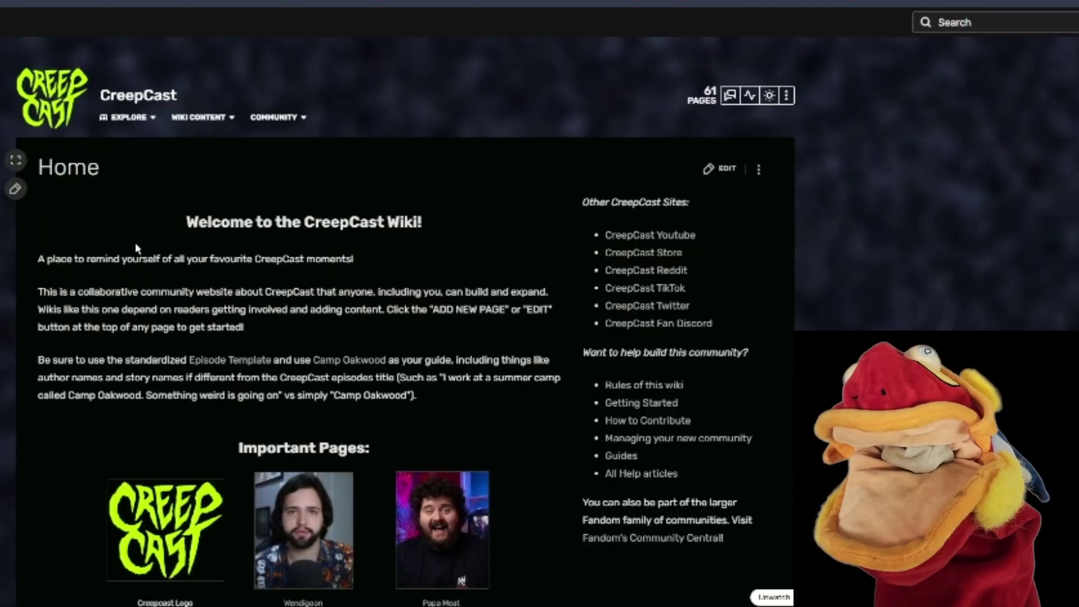
{"action": "left_click", "coordinate": [269, 363]}
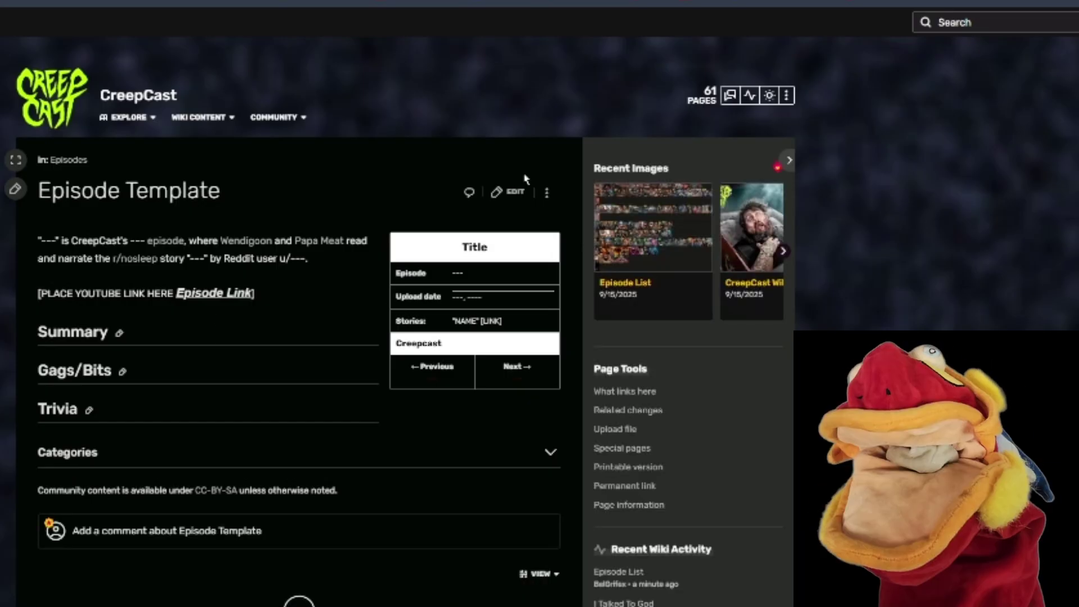
{"action": "left_click", "coordinate": [547, 192]}
{"action": "left_click", "coordinate": [523, 217]}
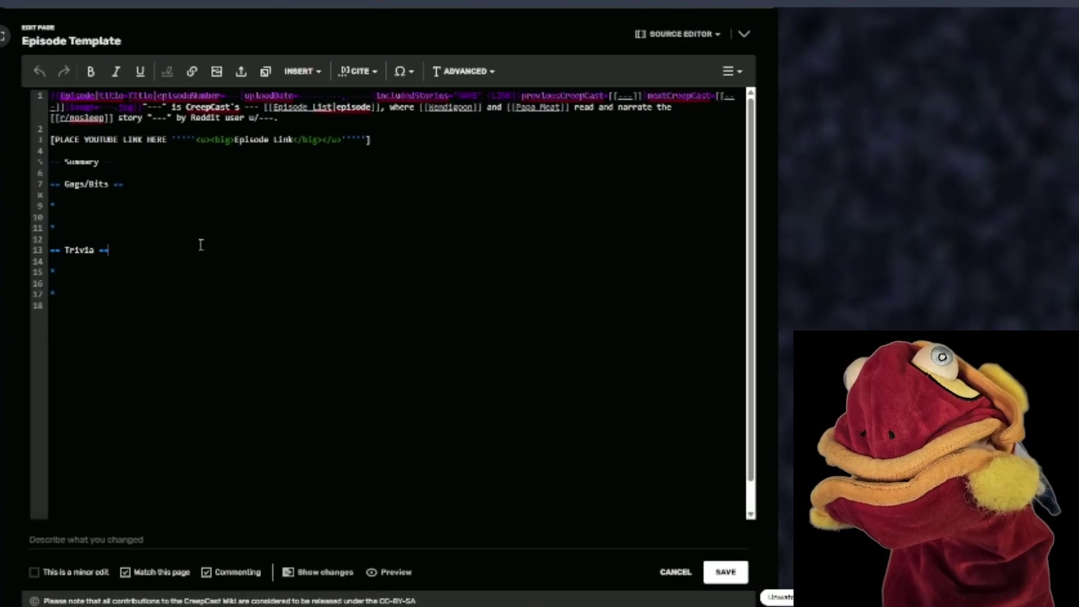
{"action": "key", "text": "ctrl+a"}
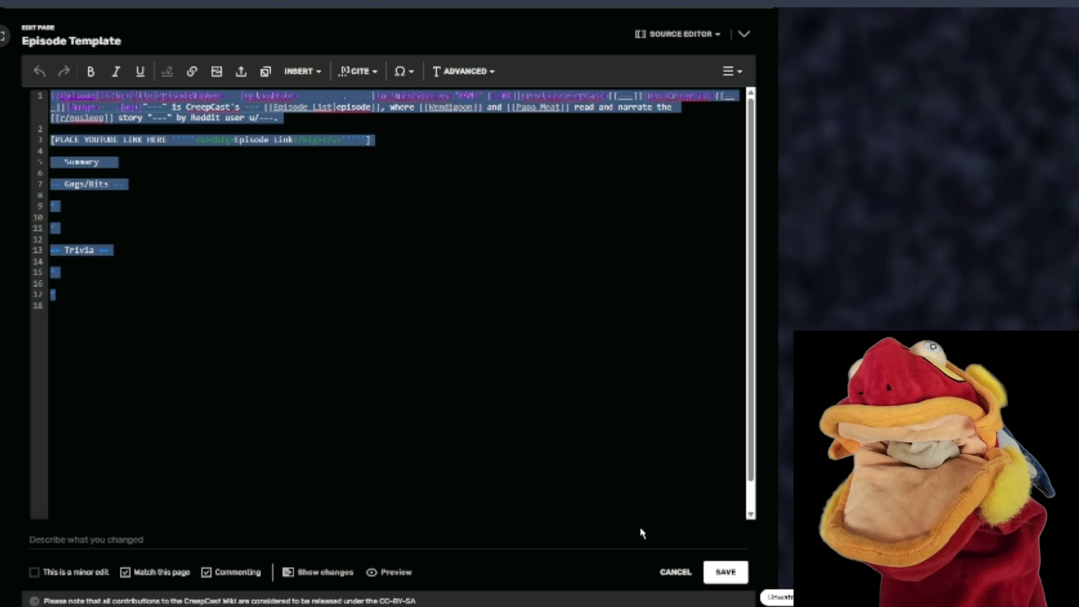
{"action": "left_click", "coordinate": [675, 572]}
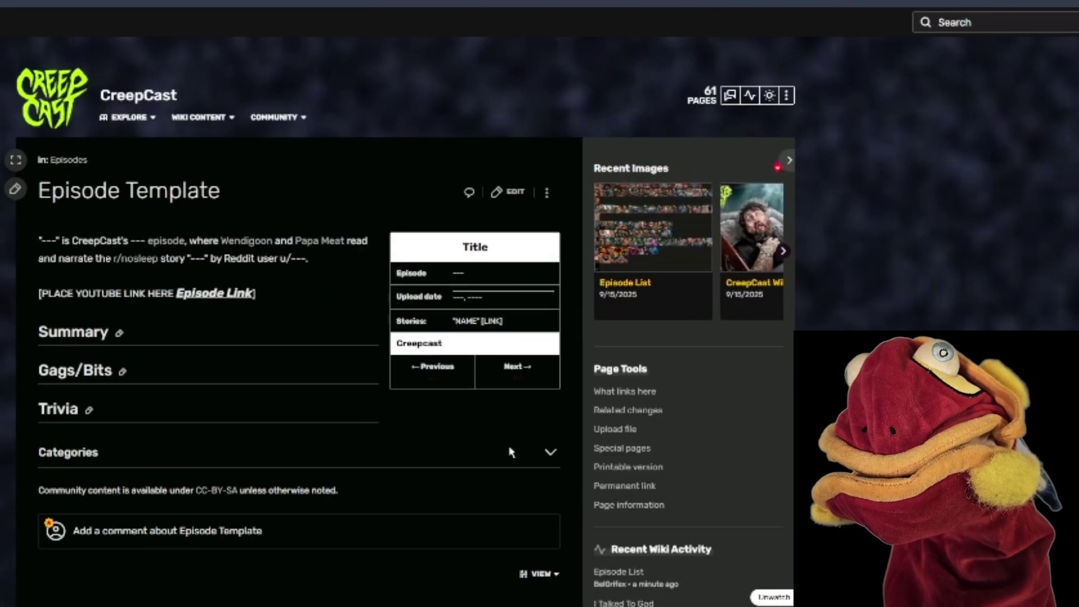
Step: Return to the Episode List by way of the home page and open the I Talked To God entry
{"action": "left_click", "coordinate": [51, 118]}
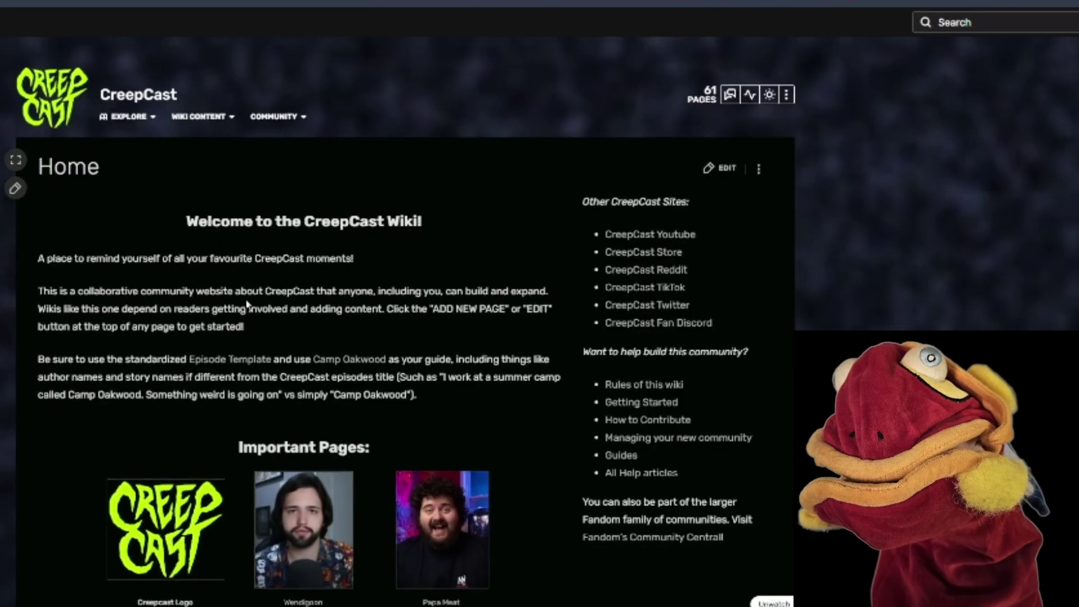
{"action": "scroll", "coordinate": [296, 374], "scroll_direction": "down", "scroll_amount": 7}
{"action": "scroll", "coordinate": [375, 322], "scroll_direction": "up", "scroll_amount": 3}
{"action": "scroll", "coordinate": [375, 322], "scroll_direction": "up", "scroll_amount": 4}
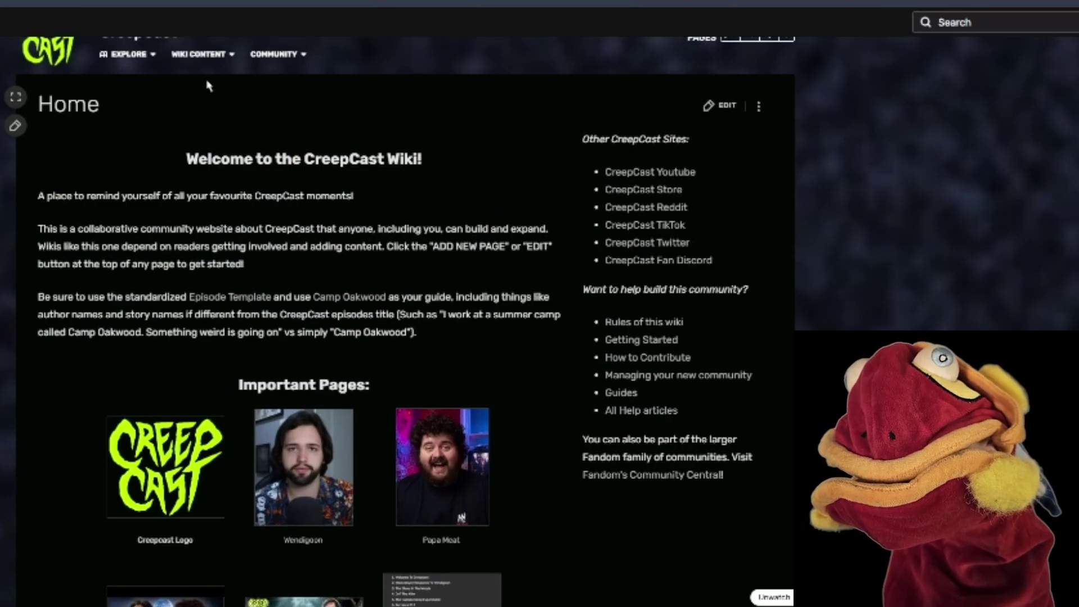
{"action": "mouse_move", "coordinate": [200, 54]}
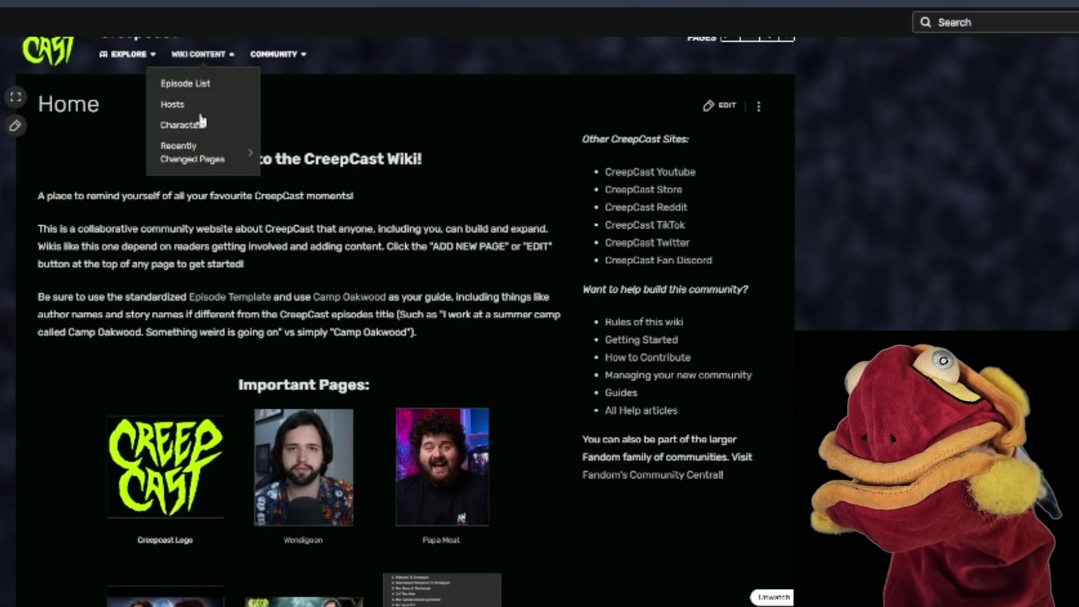
{"action": "left_click", "coordinate": [207, 83]}
{"action": "left_click", "coordinate": [78, 429]}
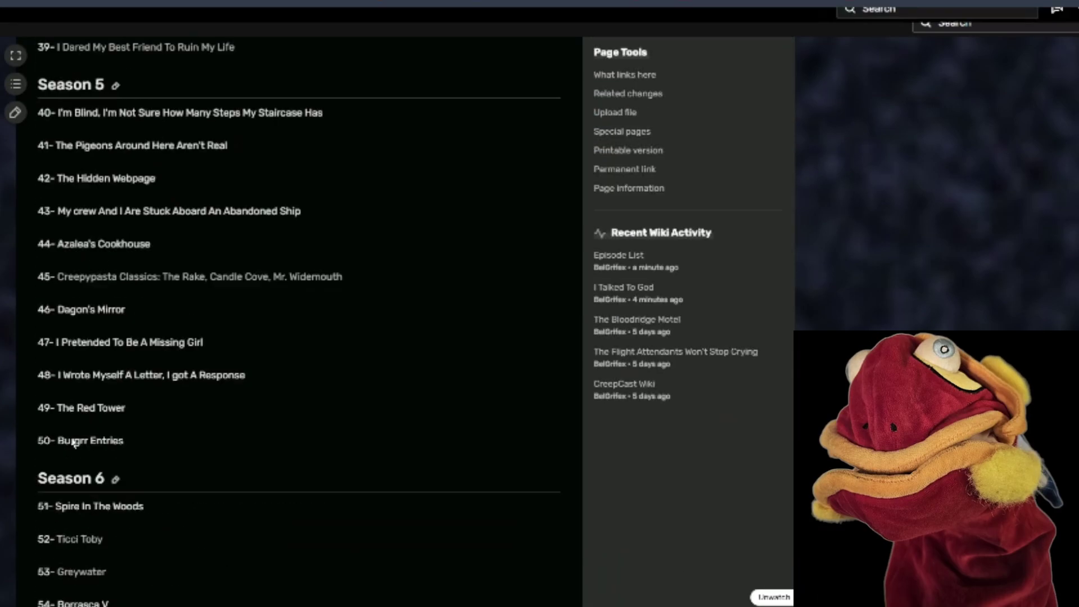
{"action": "left_click", "coordinate": [81, 407]}
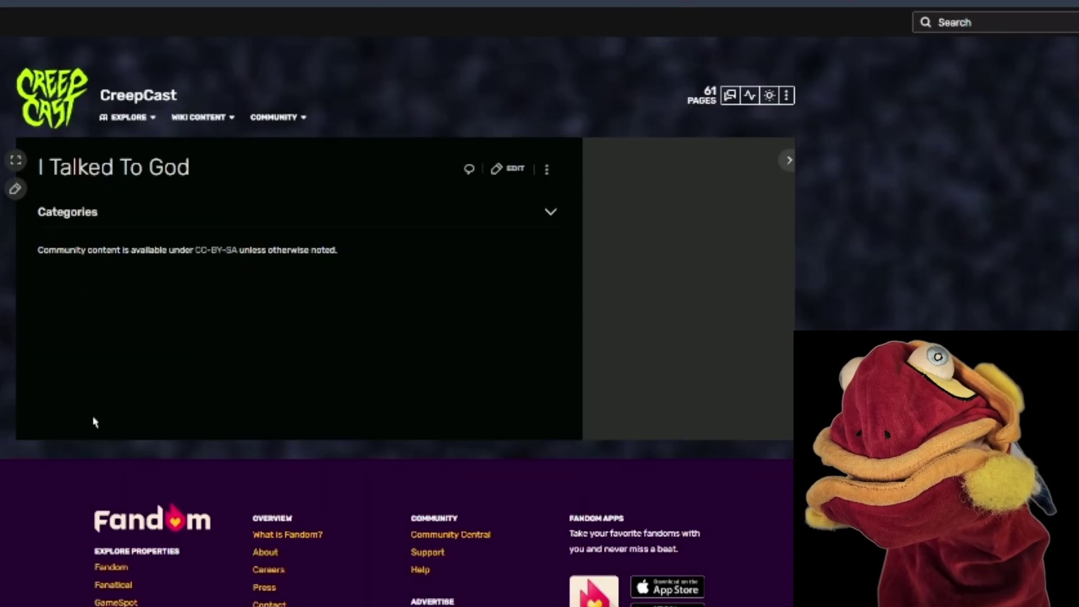
Step: Edit the I Talked To God page, insert the copied episode template source and save the page
{"action": "mouse_move", "coordinate": [548, 175]}
{"action": "left_click", "coordinate": [524, 197]}
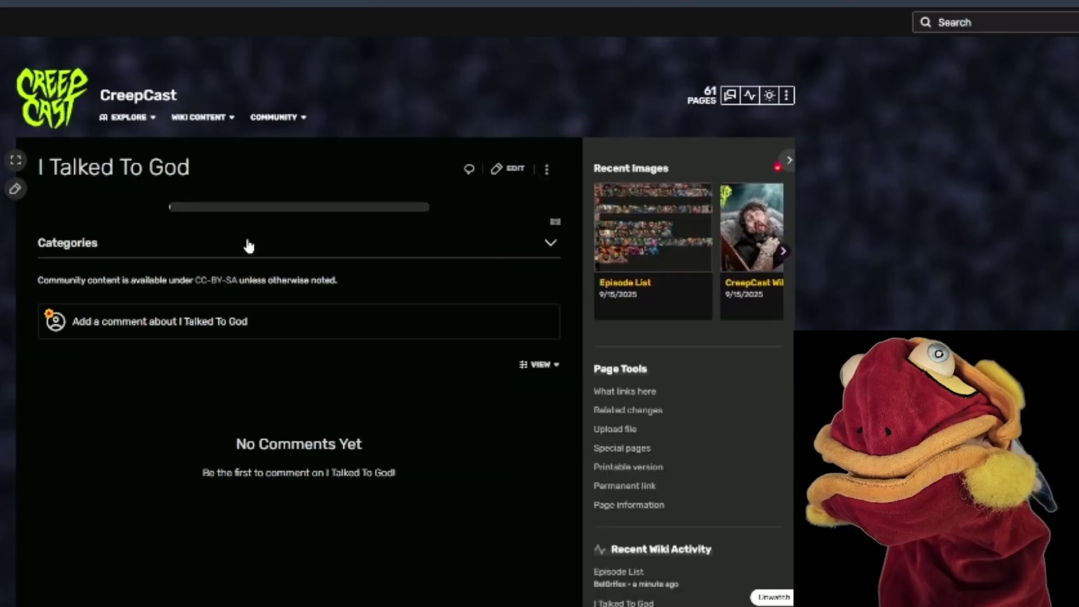
{"action": "key", "text": "ctrl+v"}
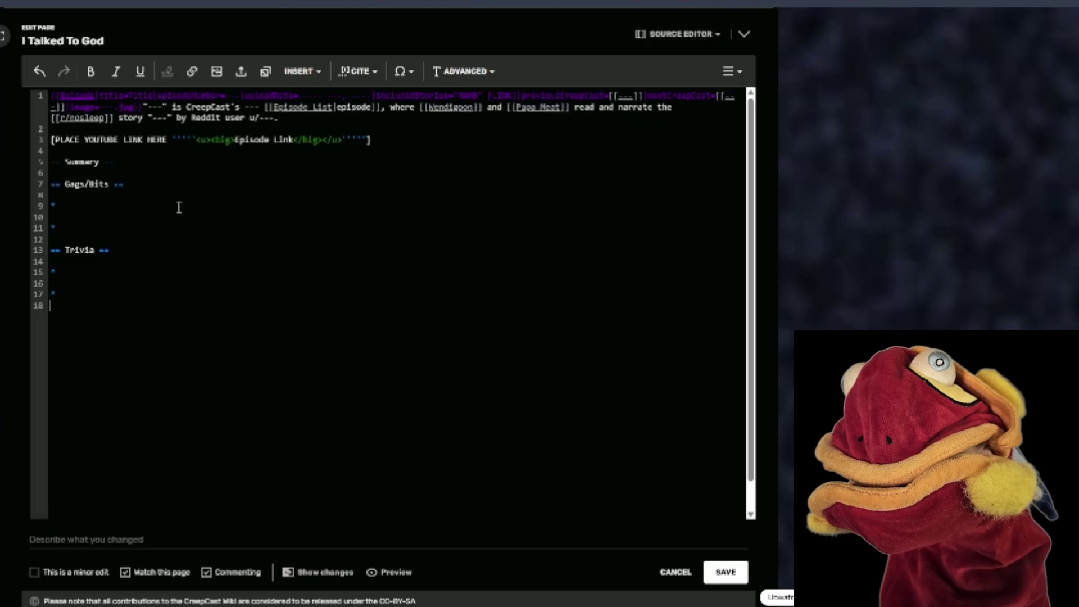
{"action": "left_click", "coordinate": [726, 573]}
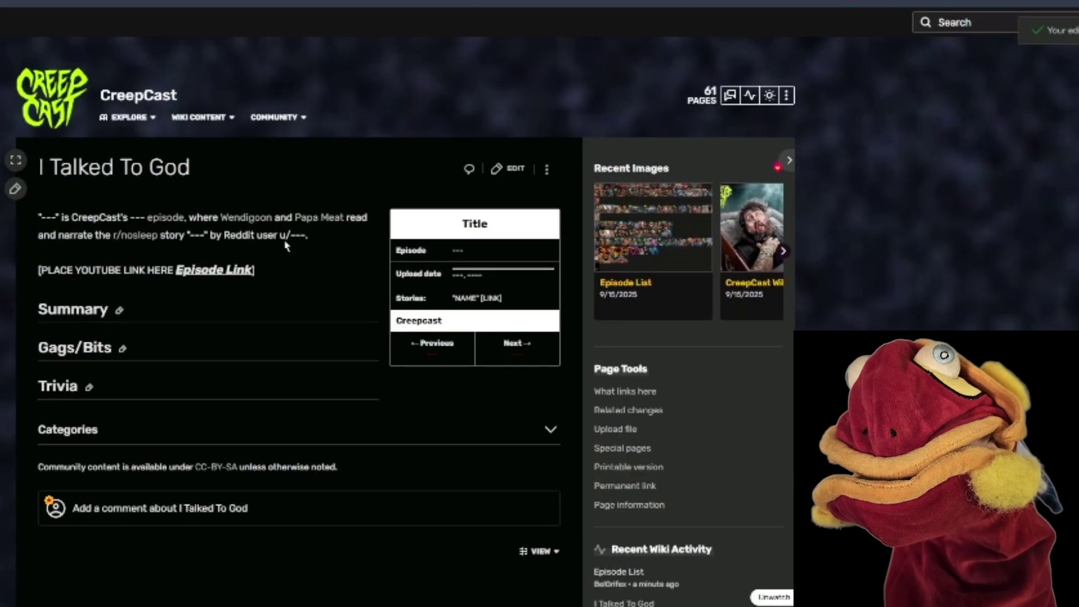
Step: Review the Episode List page and the home page's Important Pages gallery, including its Latest Episode entry
{"action": "mouse_move", "coordinate": [188, 121]}
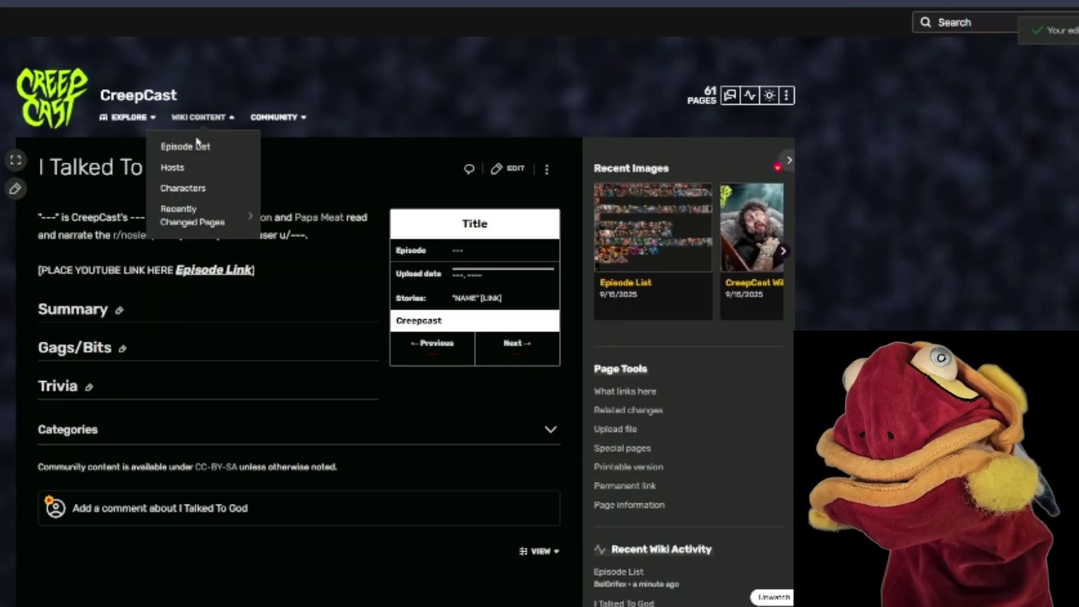
{"action": "left_click", "coordinate": [188, 145]}
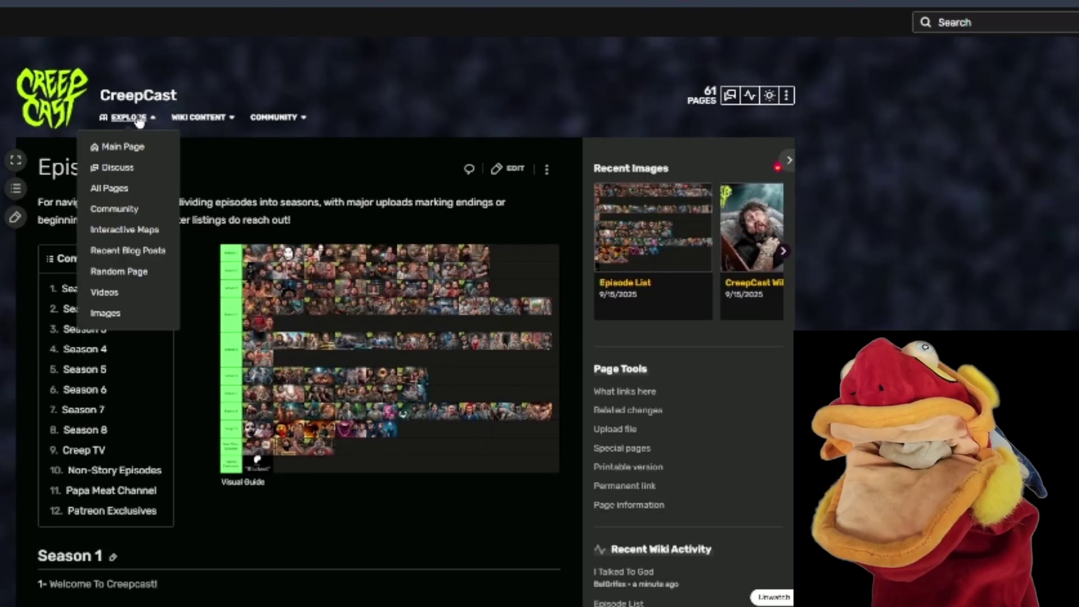
{"action": "scroll", "coordinate": [260, 247], "scroll_direction": "down", "scroll_amount": 2}
{"action": "scroll", "coordinate": [260, 247], "scroll_direction": "up", "scroll_amount": 2}
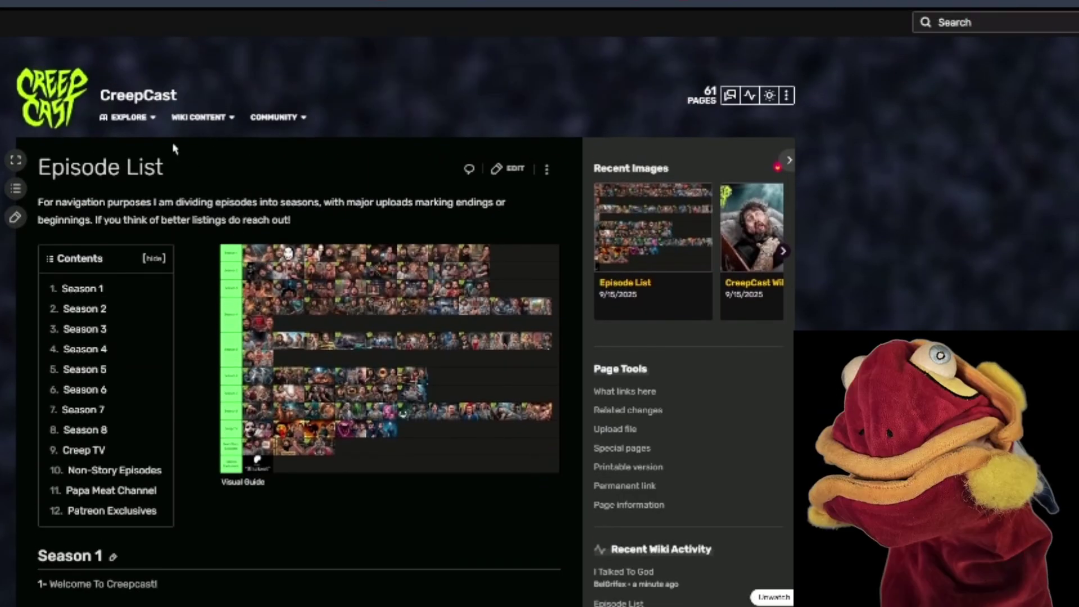
{"action": "left_click", "coordinate": [21, 94]}
{"action": "scroll", "coordinate": [439, 380], "scroll_direction": "down", "scroll_amount": 7}
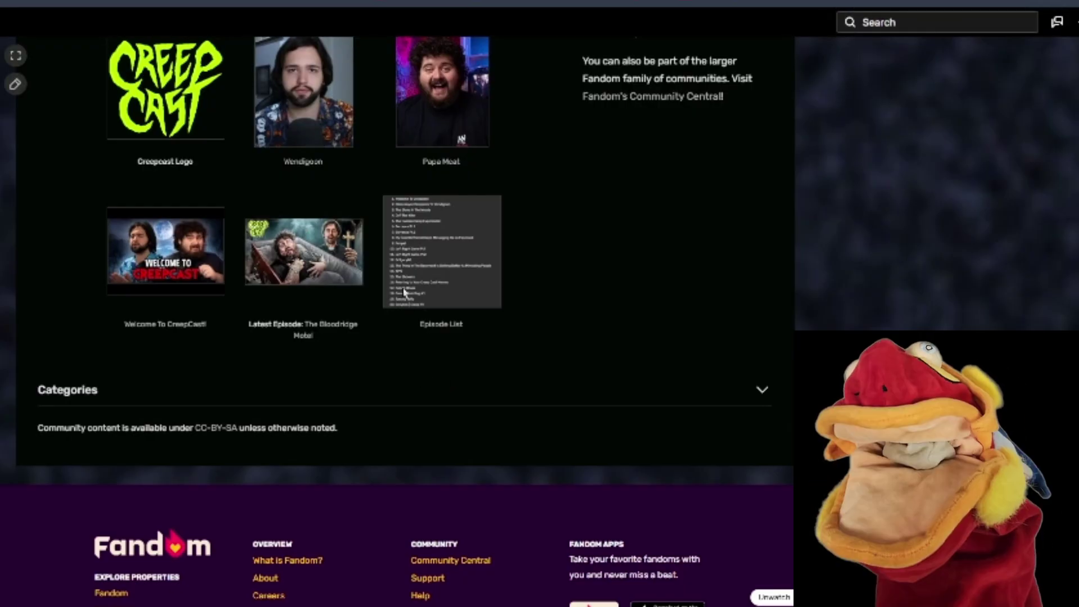
{"action": "scroll", "coordinate": [422, 337], "scroll_direction": "up", "scroll_amount": 5}
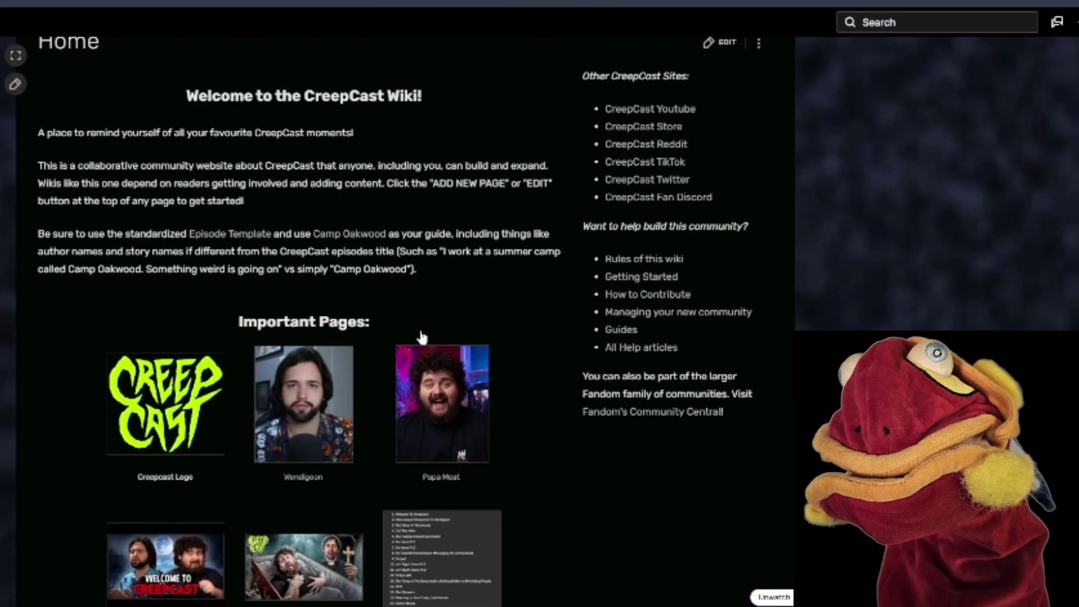
{"action": "scroll", "coordinate": [614, 243], "scroll_direction": "down", "scroll_amount": 4}
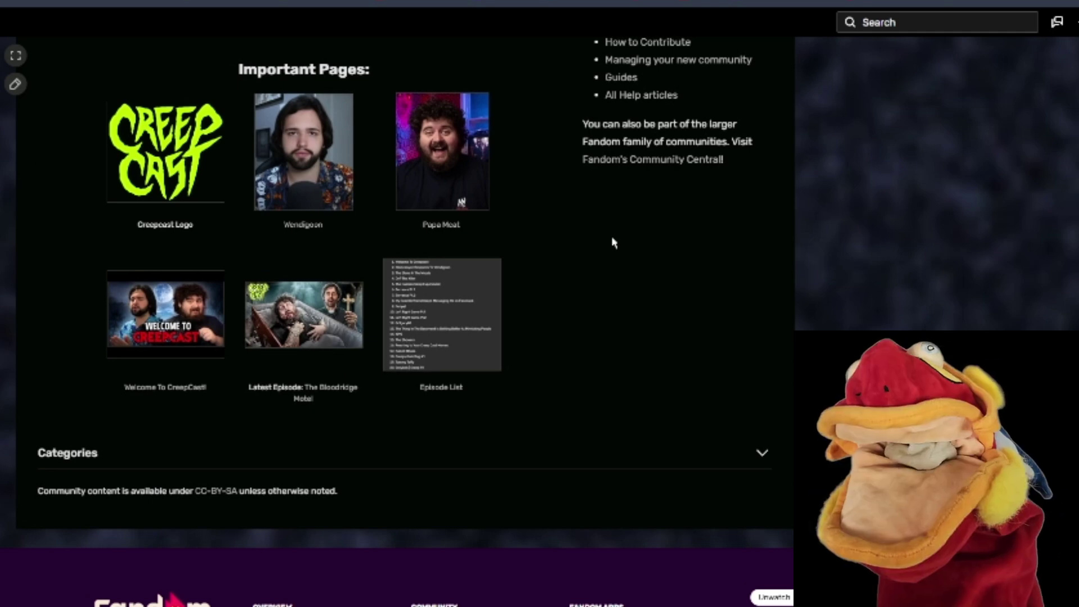
{"action": "scroll", "coordinate": [531, 294], "scroll_direction": "up", "scroll_amount": 2}
{"action": "scroll", "coordinate": [394, 264], "scroll_direction": "up", "scroll_amount": 2}
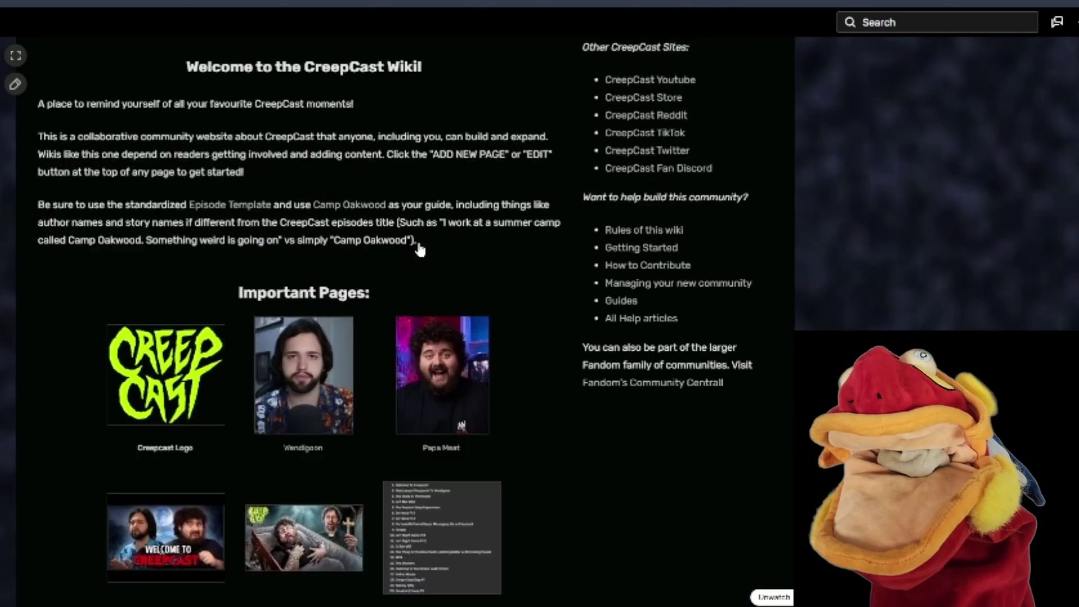
{"action": "scroll", "coordinate": [419, 246], "scroll_direction": "up", "scroll_amount": 2}
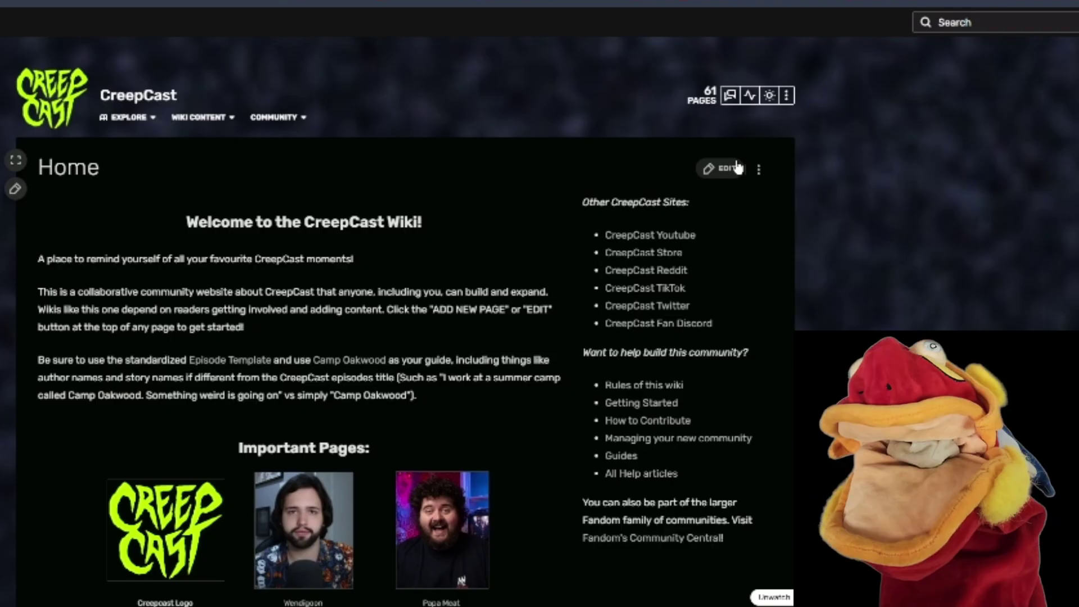
Step: Edit the home page source and change the Latest Episode gallery image from Bloodridge.jpg to Talkedgod.jpg
{"action": "left_click", "coordinate": [759, 169]}
{"action": "left_click", "coordinate": [751, 196]}
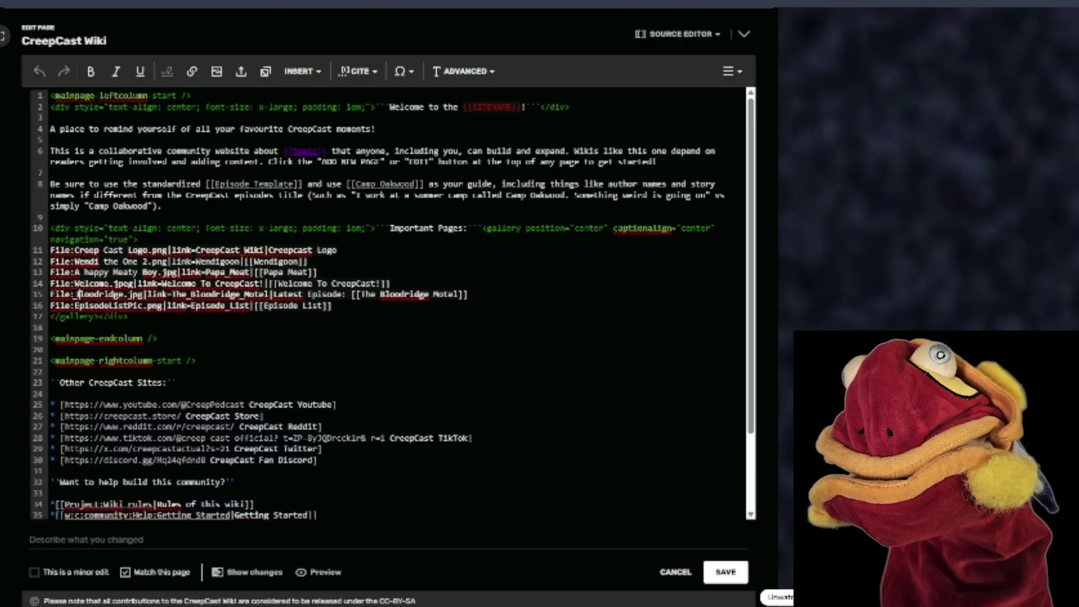
{"action": "left_click_drag", "start_coordinate": [75, 294], "coordinate": [121, 295]}
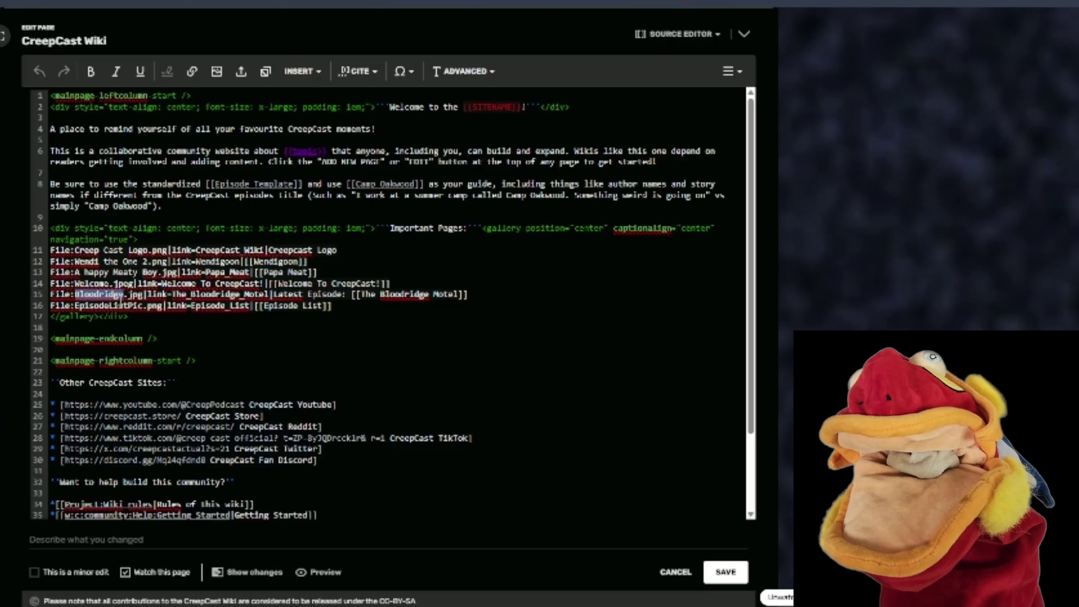
{"action": "key", "text": "BackSpace"}
{"action": "type", "text": "Talkedgod"}
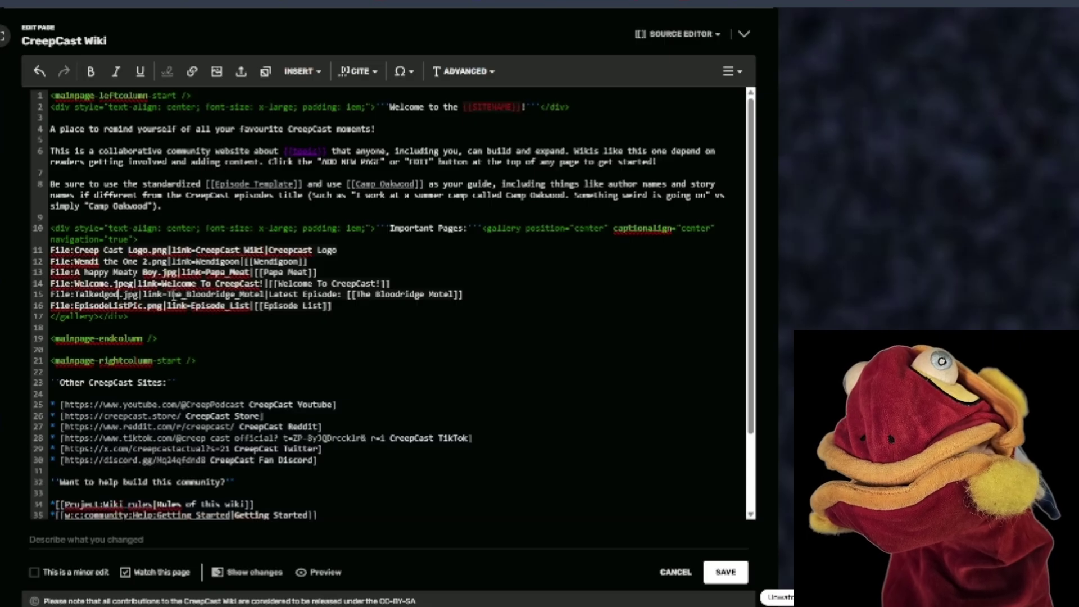
Step: Set the link target of the Latest Episode gallery entry to I_Talked_To_God
{"action": "left_click_drag", "start_coordinate": [168, 294], "coordinate": [259, 294]}
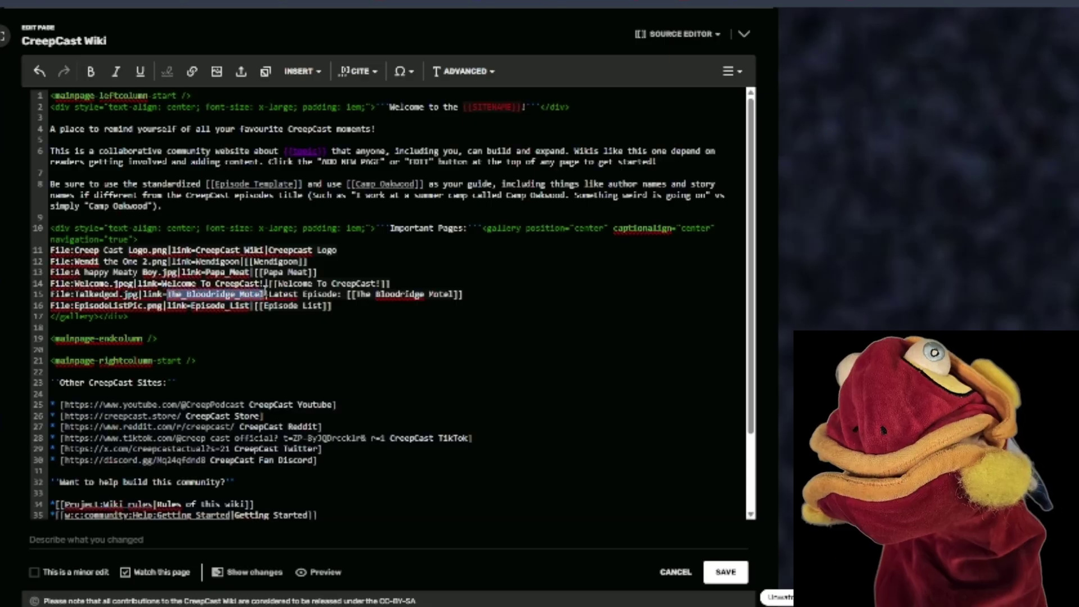
{"action": "key", "text": "BackSpace"}
{"action": "type", "text": "T"}
{"action": "type", "text": "h"}
{"action": "type", "text": "Talk"}
{"action": "type", "text": "ed_"}
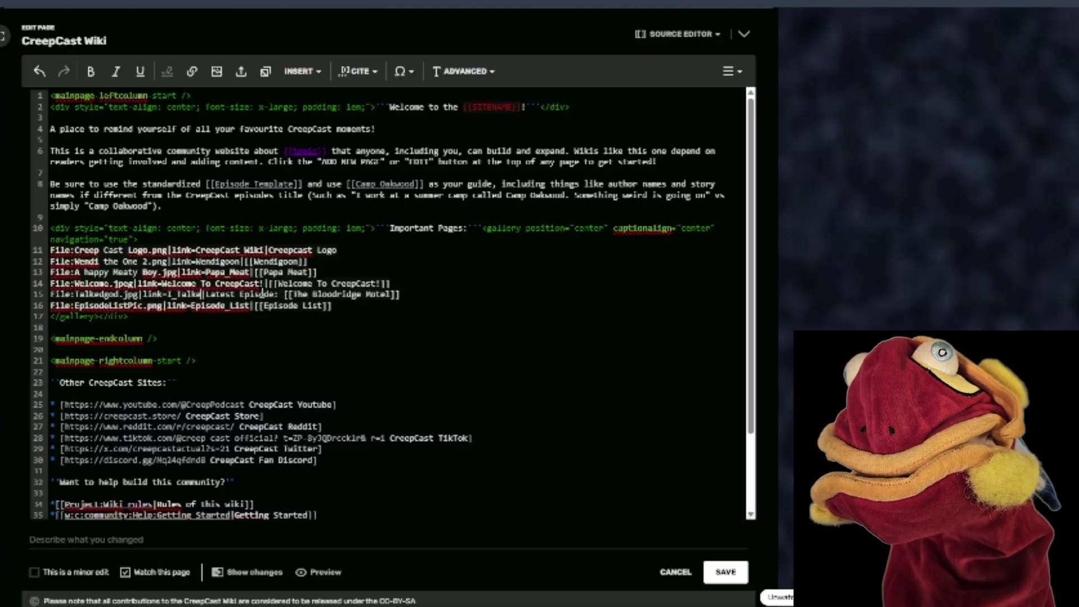
{"action": "type", "text": "To_"}
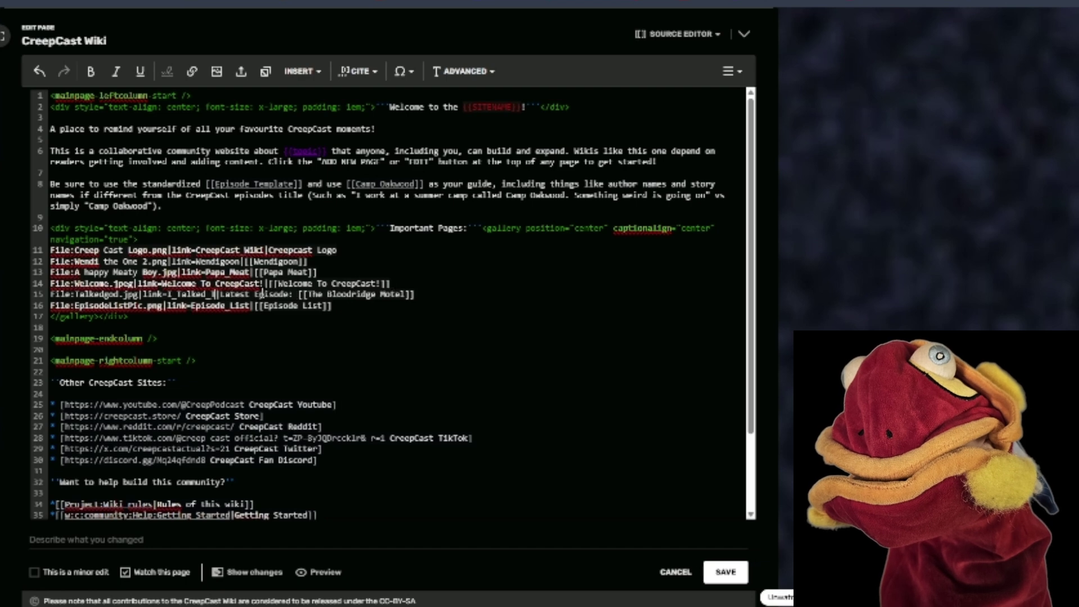
{"action": "type", "text": "God"}
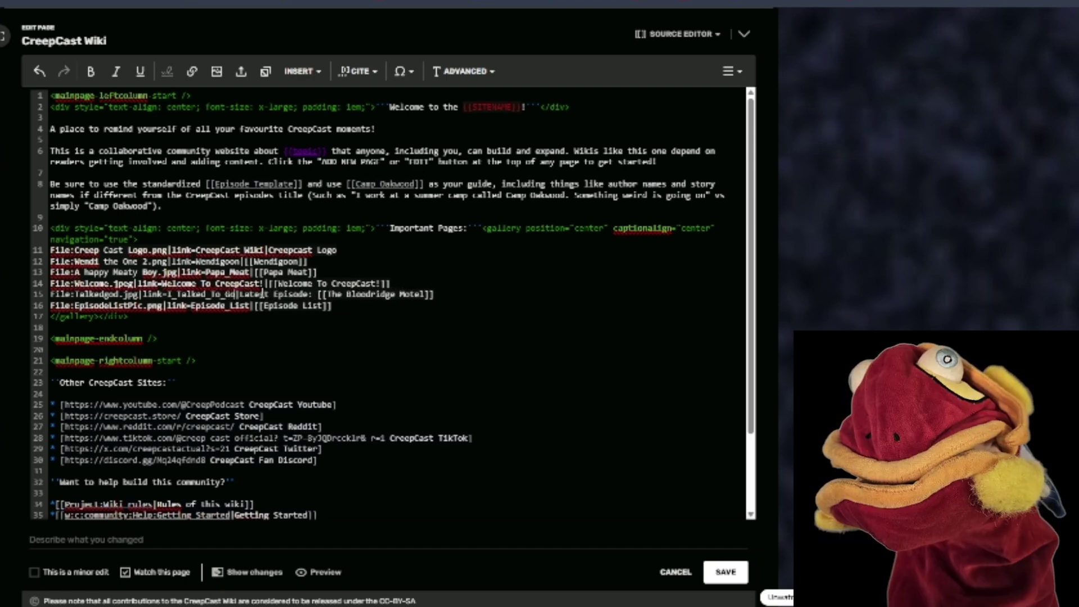
Step: Replace The Bloodridge Motel with I Talked To God in the Latest Episode caption link and save the home page
{"action": "left_click_drag", "start_coordinate": [331, 294], "coordinate": [427, 298]}
{"action": "key", "text": "BackSpace"}
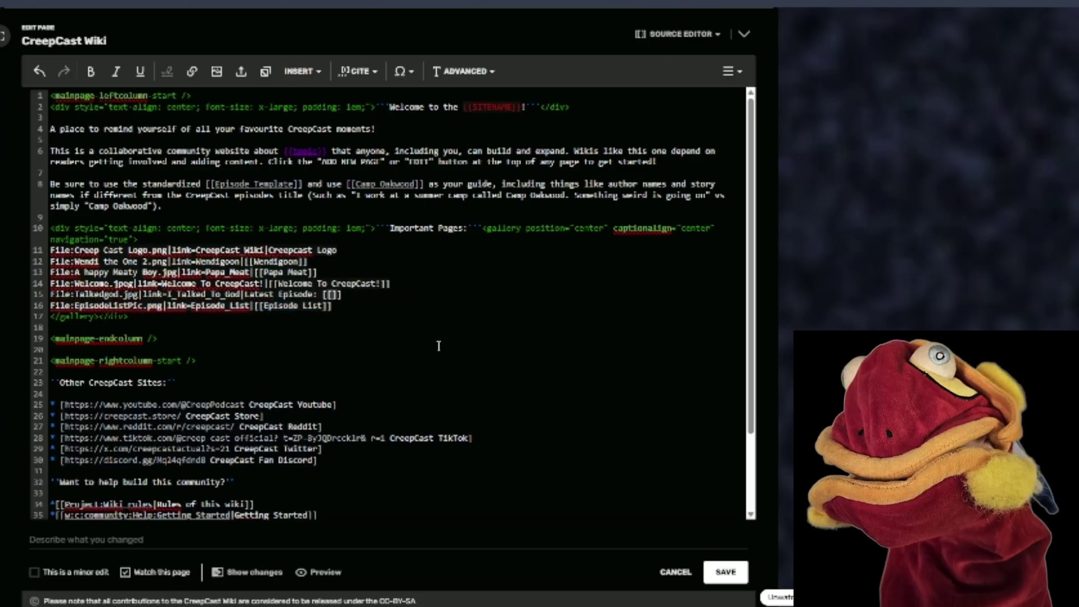
{"action": "key", "text": "super+v"}
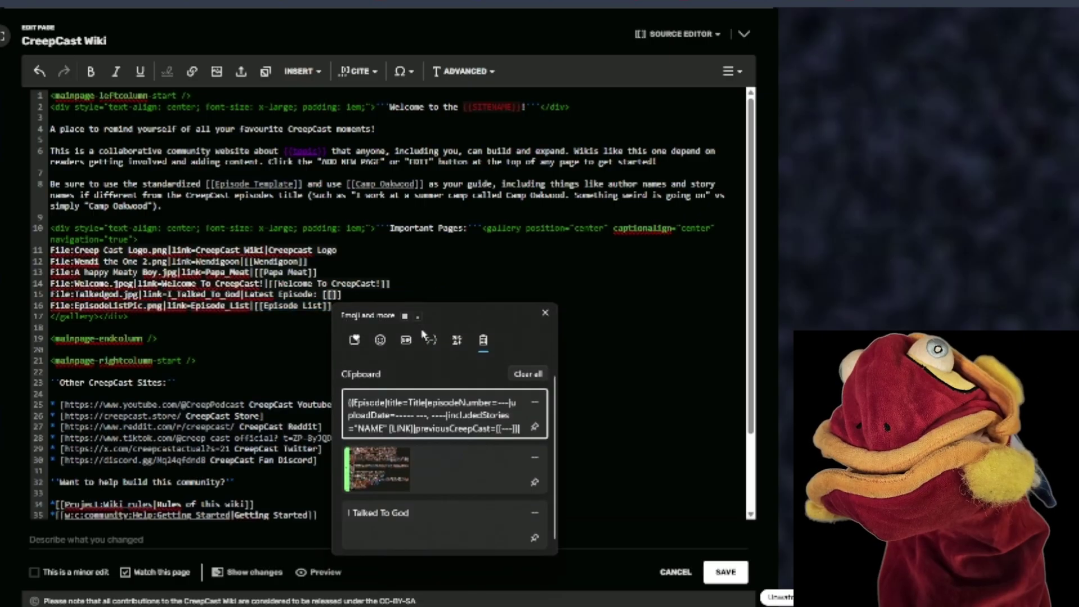
{"action": "left_click", "coordinate": [440, 522]}
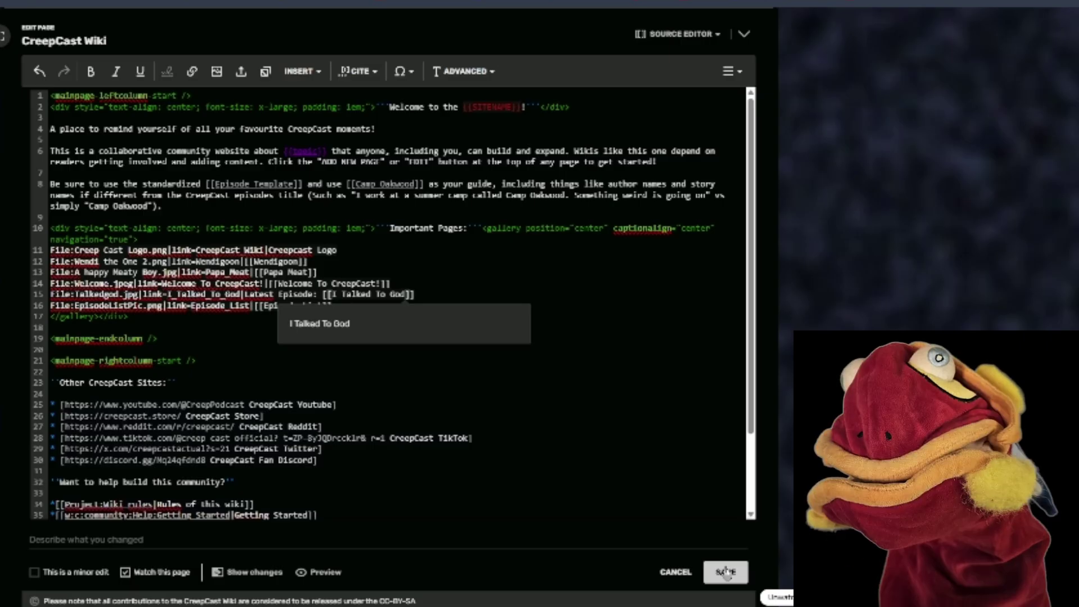
{"action": "left_click", "coordinate": [633, 320]}
{"action": "left_click", "coordinate": [740, 583]}
Step: Check the home page's new Latest Episode link, and open The Bloodridge Motel page from the Episode List
{"action": "scroll", "coordinate": [420, 375], "scroll_direction": "down", "scroll_amount": 5}
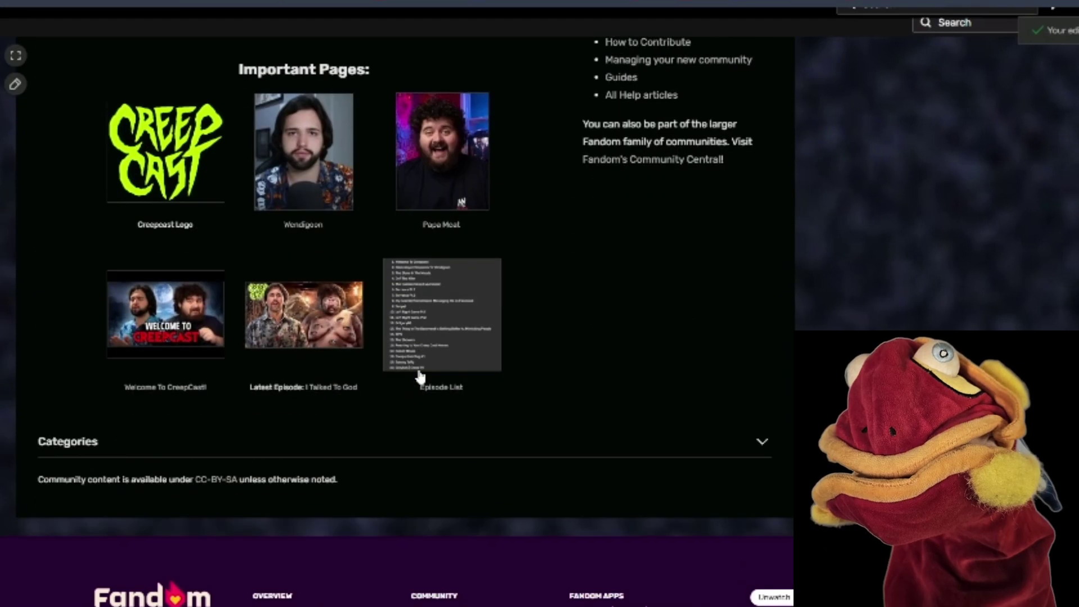
{"action": "left_click", "coordinate": [325, 388]}
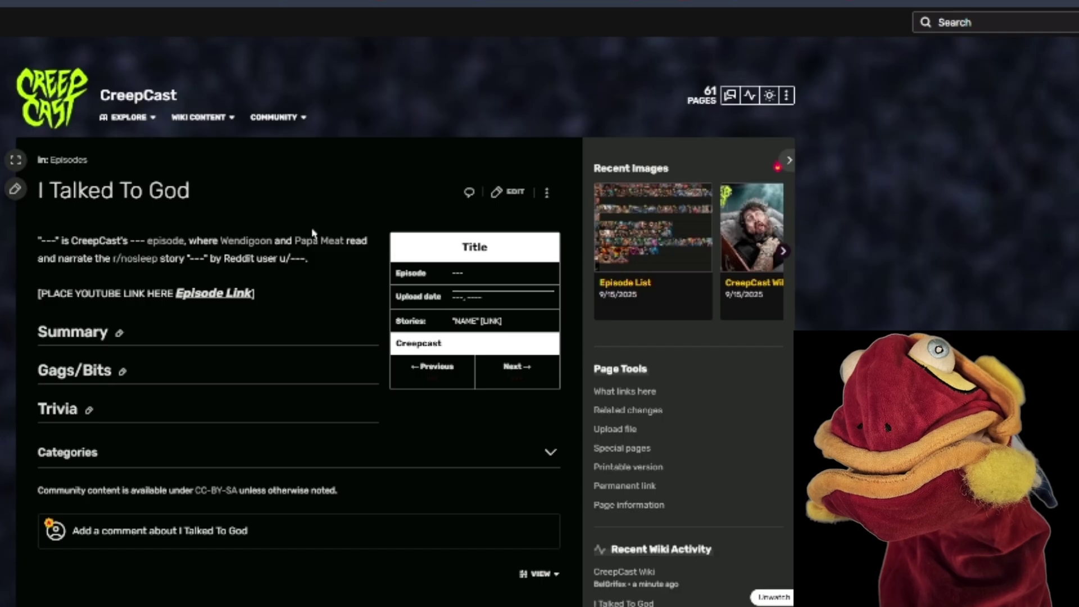
{"action": "mouse_move", "coordinate": [212, 125]}
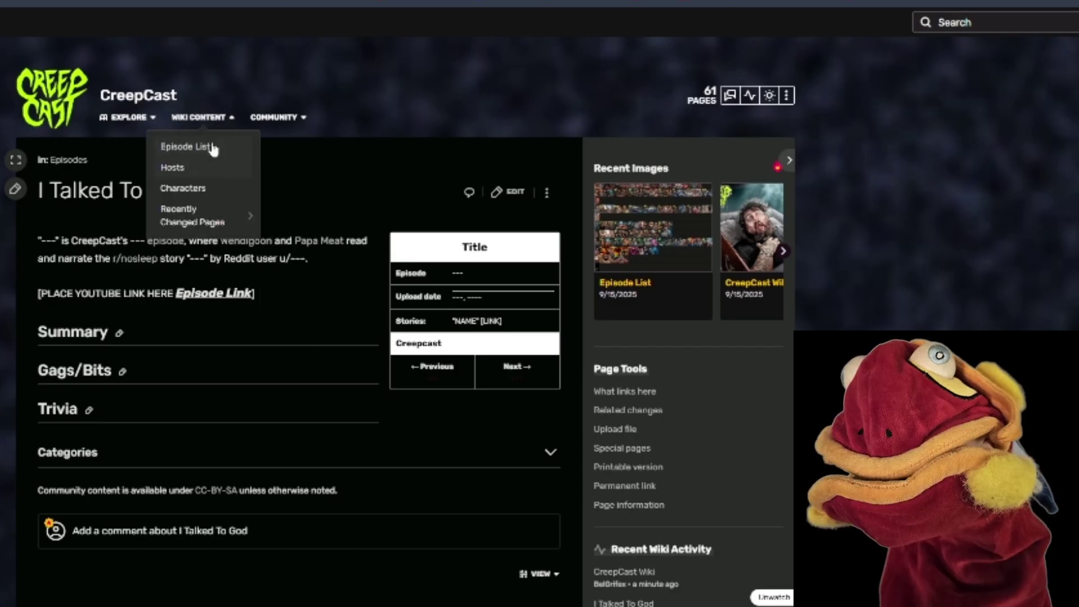
{"action": "left_click", "coordinate": [213, 147]}
{"action": "left_click", "coordinate": [86, 430]}
{"action": "scroll", "coordinate": [119, 434], "scroll_direction": "down", "scroll_amount": 5}
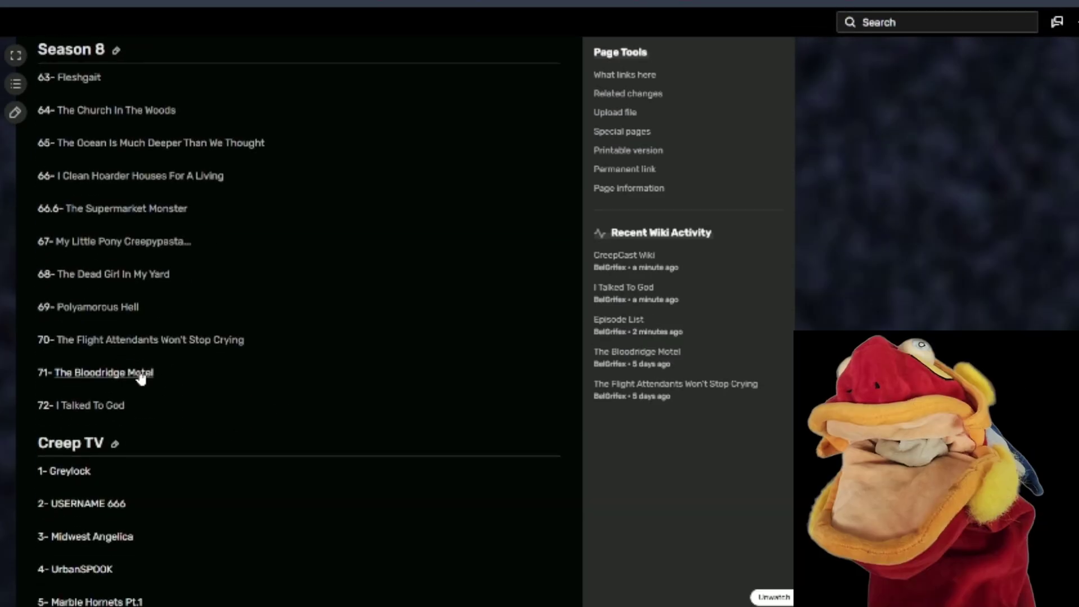
{"action": "left_click", "coordinate": [144, 372]}
{"action": "scroll", "coordinate": [277, 403], "scroll_direction": "down", "scroll_amount": 4}
{"action": "scroll", "coordinate": [277, 402], "scroll_direction": "up", "scroll_amount": 4}
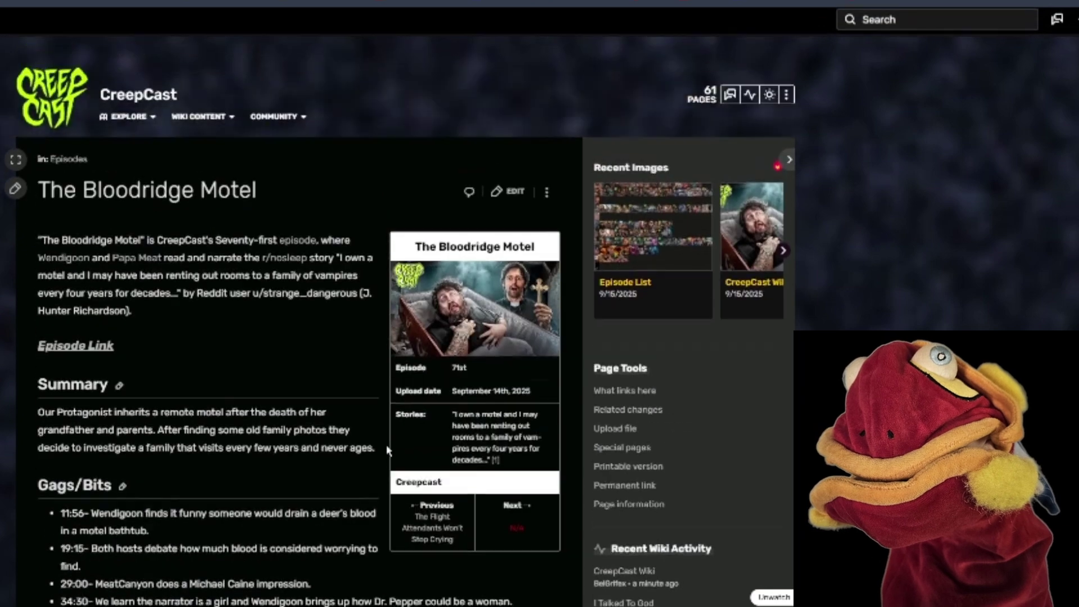
Step: Set nextCreepCast to [[I Talked To God]] in The Bloodridge Motel's Episode template and save the page
{"action": "left_click", "coordinate": [511, 194]}
{"action": "left_click", "coordinate": [700, 466]}
{"action": "scroll", "coordinate": [372, 387], "scroll_direction": "down", "scroll_amount": 3}
{"action": "left_click", "coordinate": [319, 530]}
{"action": "key", "text": "BackSpace"}
{"action": "key", "text": "BackSpace"}
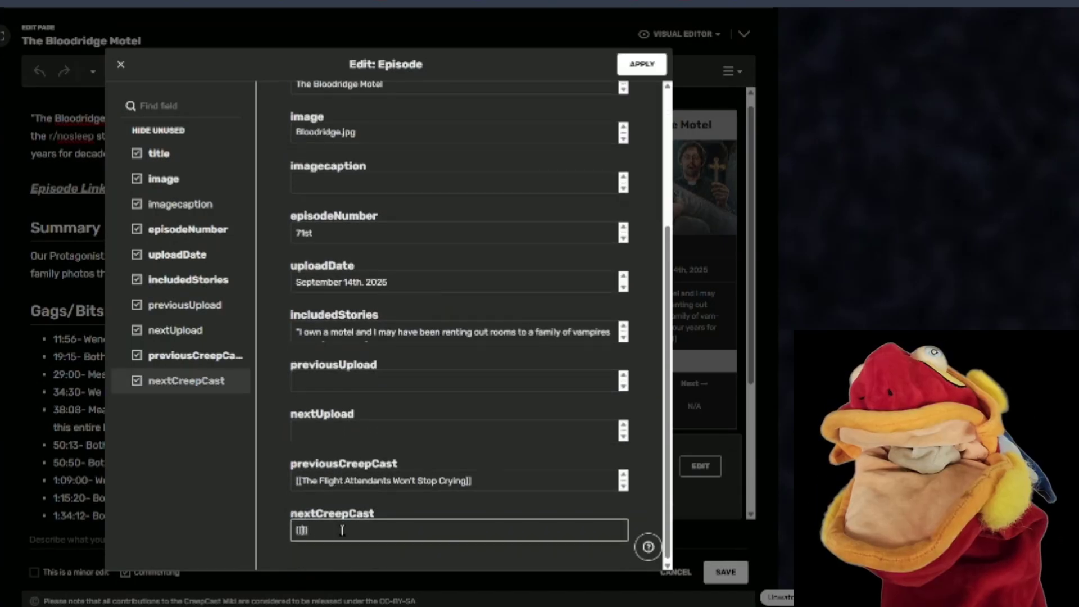
{"action": "key", "text": "super+v"}
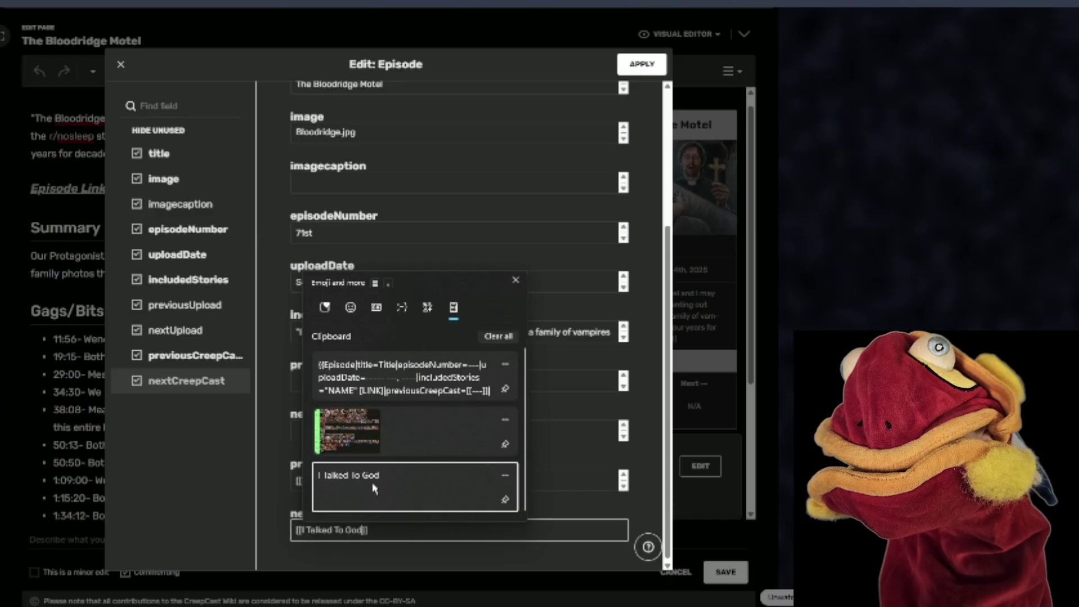
{"action": "left_click", "coordinate": [377, 478]}
{"action": "left_click", "coordinate": [642, 64]}
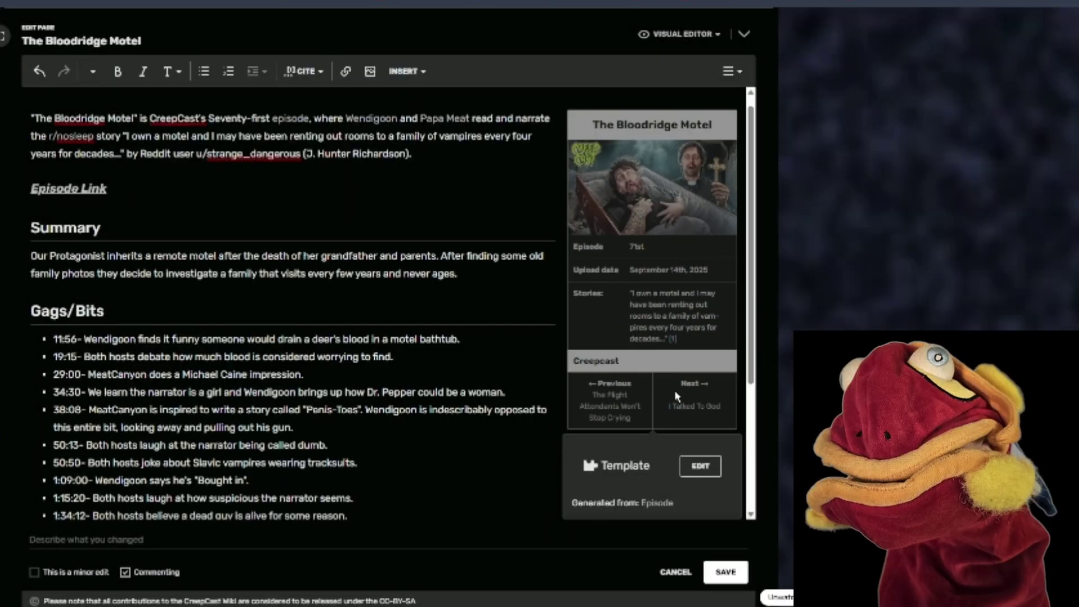
{"action": "left_click", "coordinate": [738, 573]}
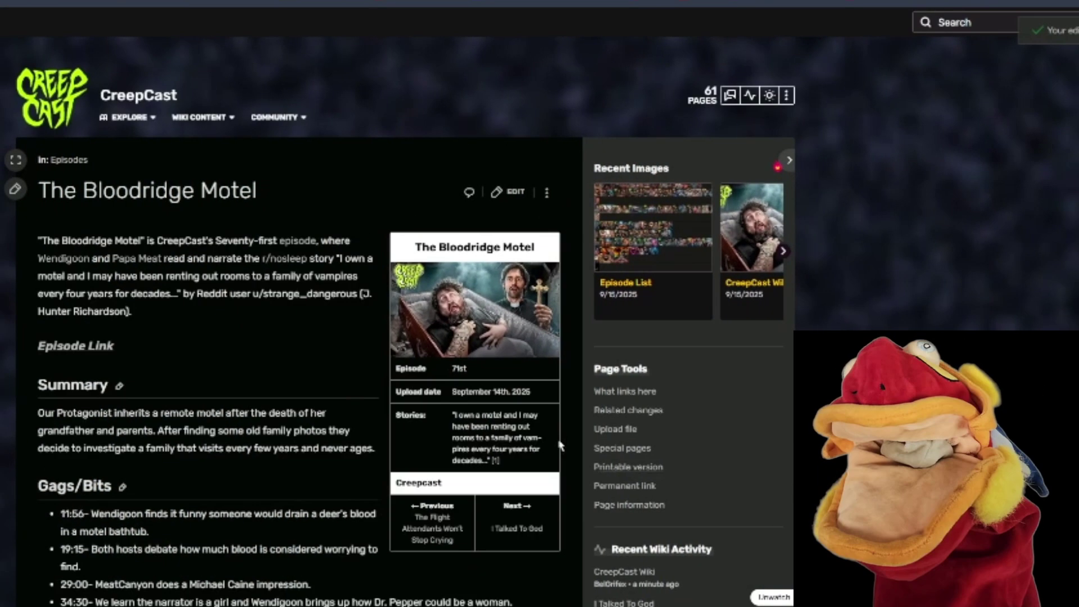
Step: Follow the infobox's Next link from The Bloodridge Motel to the I Talked To God page
{"action": "scroll", "coordinate": [551, 436], "scroll_direction": "down", "scroll_amount": 5}
{"action": "scroll", "coordinate": [550, 442], "scroll_direction": "up", "scroll_amount": 4}
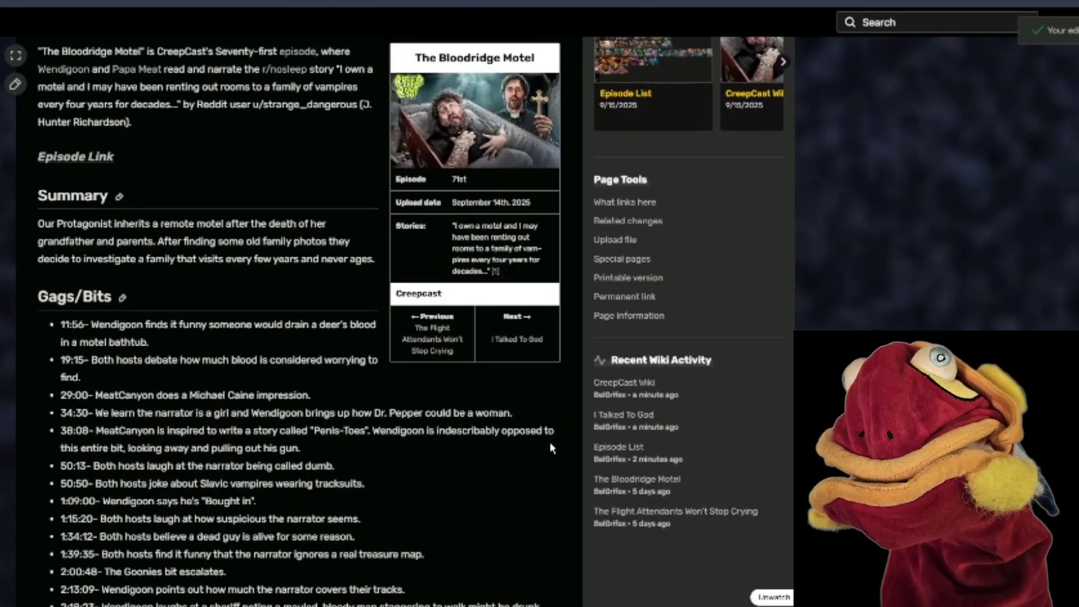
{"action": "left_click", "coordinate": [517, 339]}
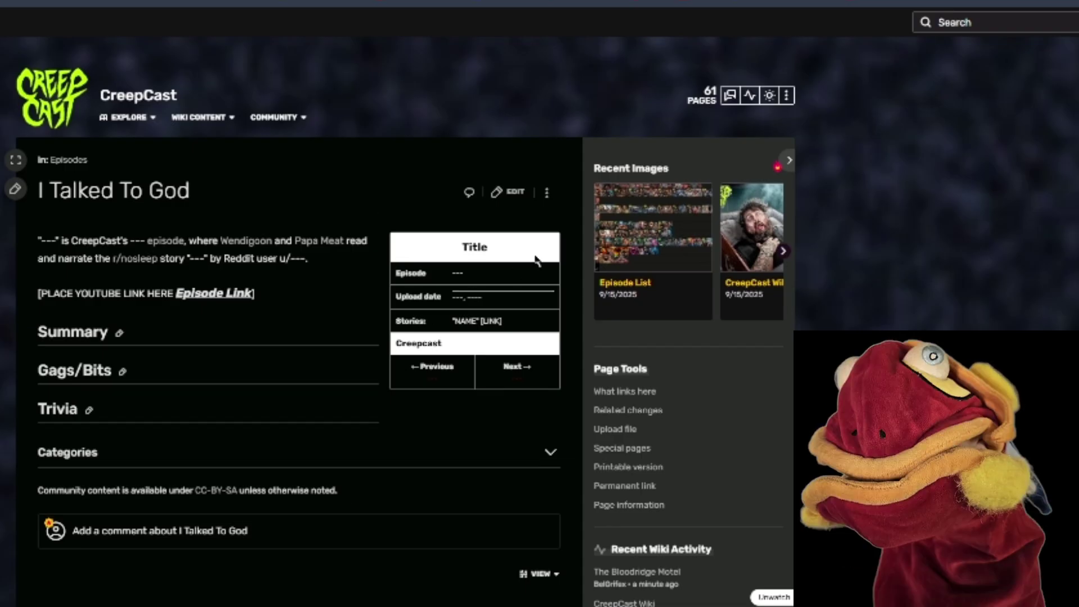
Step: Open the Episode template on the I Talked To God page for editing and set episodeNumber to 72nd
{"action": "left_click", "coordinate": [502, 192]}
{"action": "left_click", "coordinate": [591, 247]}
{"action": "left_click", "coordinate": [703, 323]}
{"action": "scroll", "coordinate": [424, 354], "scroll_direction": "down", "scroll_amount": 1}
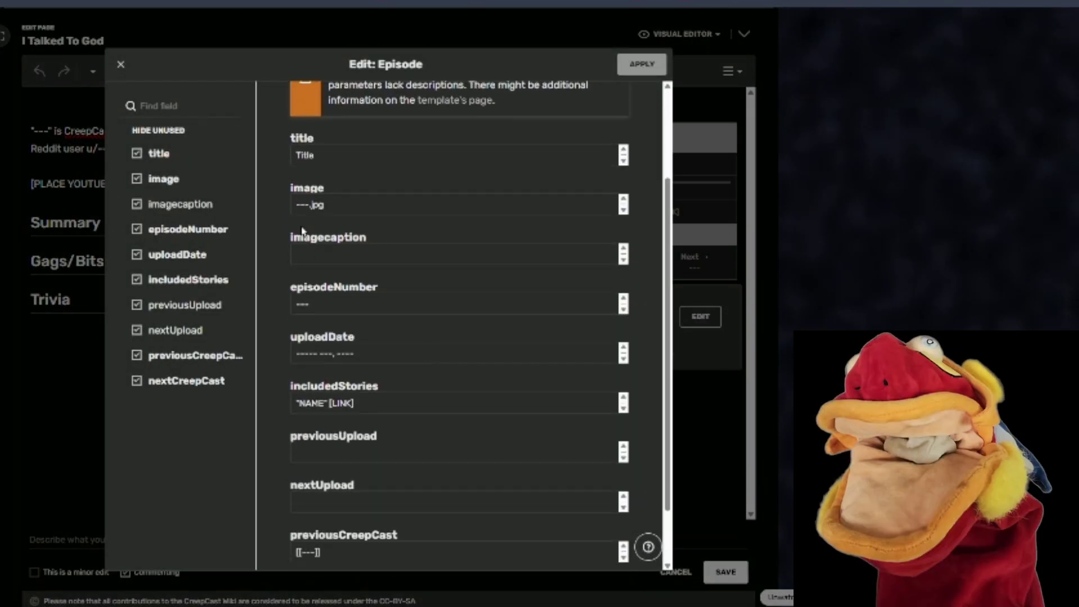
{"action": "left_click", "coordinate": [313, 303]}
{"action": "key", "text": "BackSpace"}
{"action": "key", "text": "BackSpace"}
{"action": "key", "text": "BackSpace"}
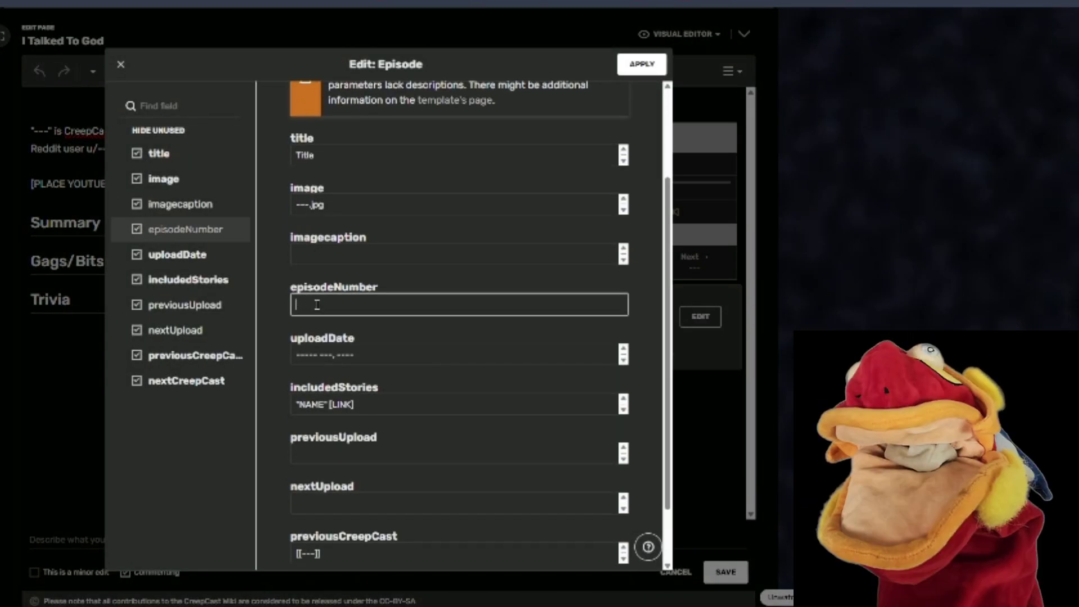
{"action": "type", "text": "72nd"}
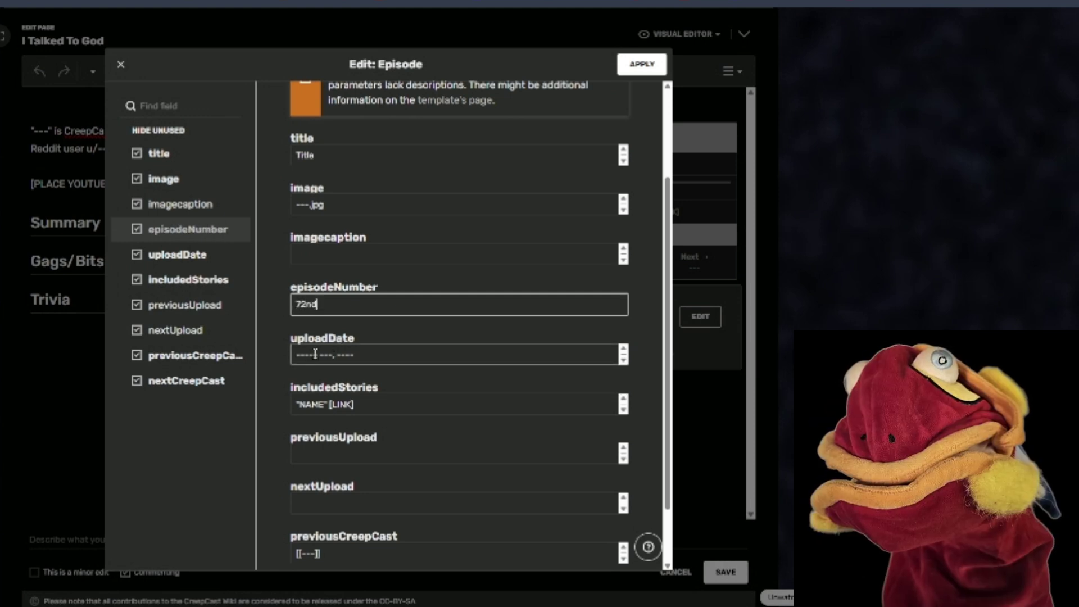
Step: Set the Episode template's uploadDate to September 21st, 2025
{"action": "double_click", "coordinate": [293, 355]}
{"action": "type", "text": "Septem"}
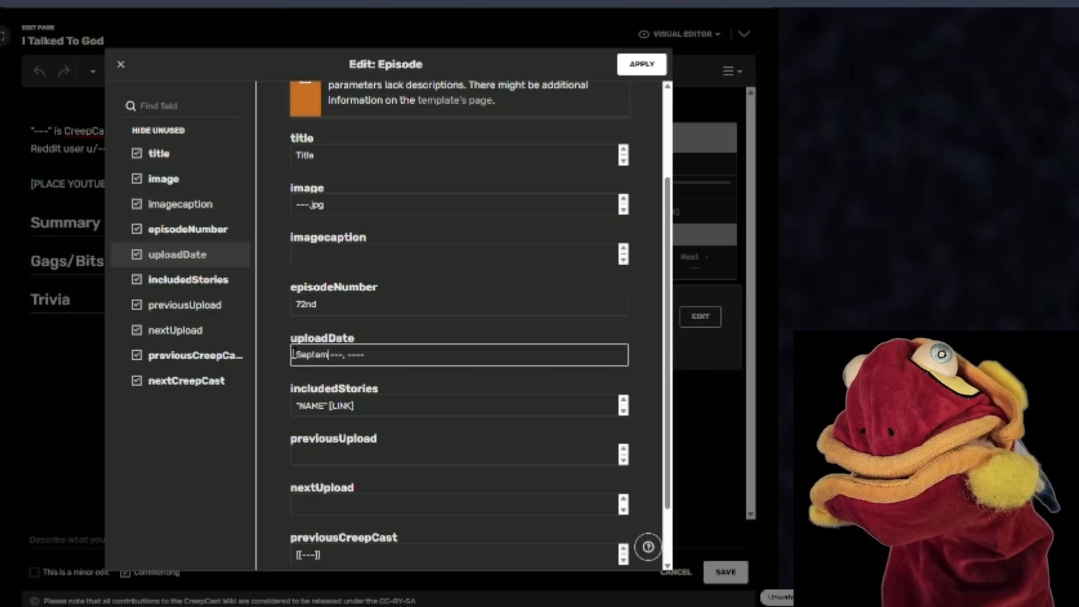
{"action": "type", "text": "ber"}
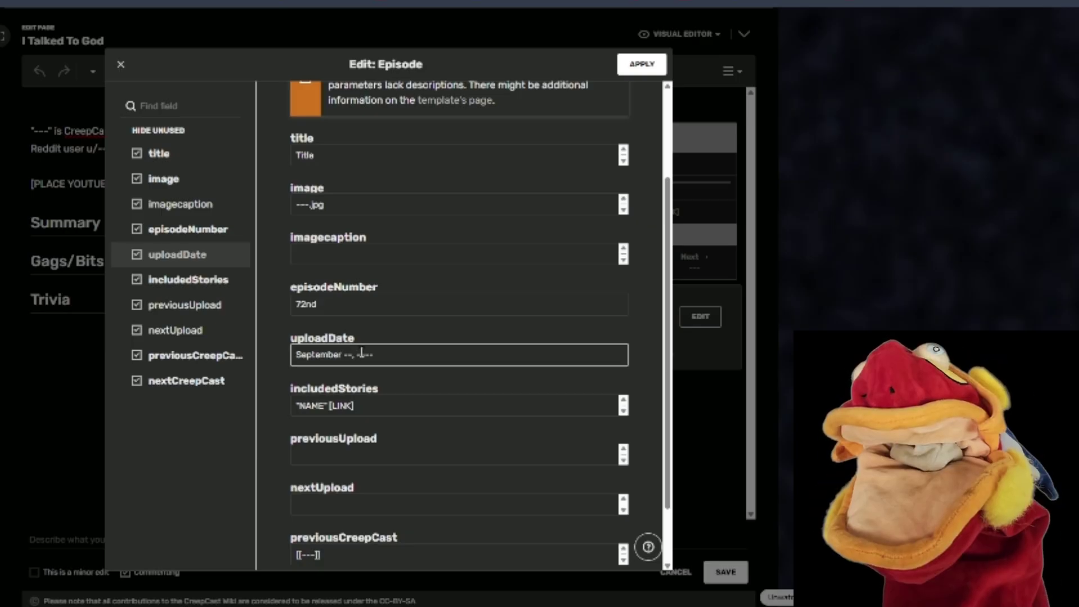
{"action": "type", "text": "2"}
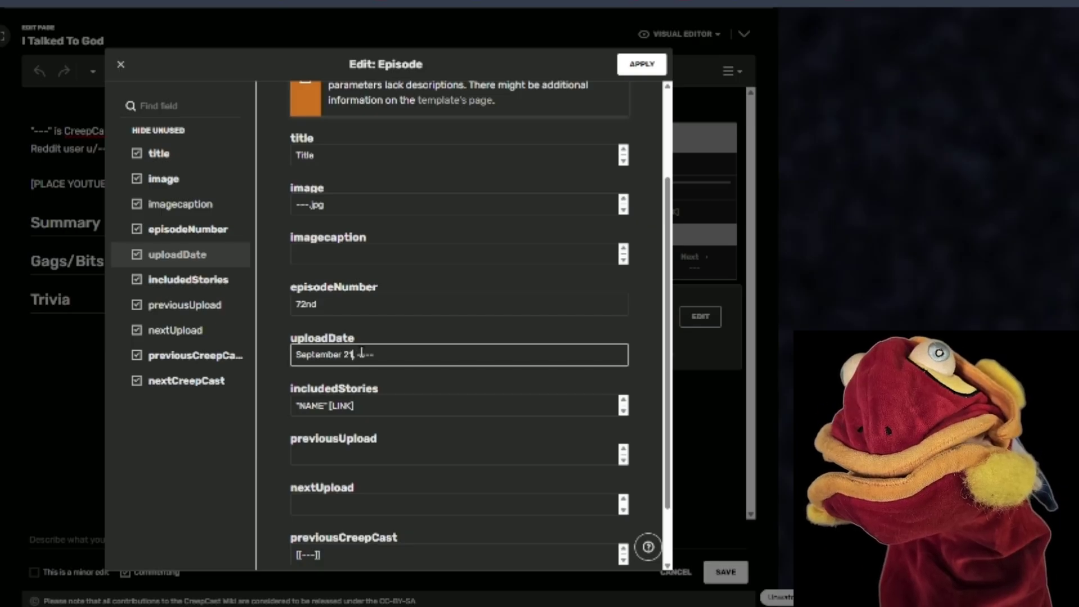
{"action": "type", "text": "1st"}
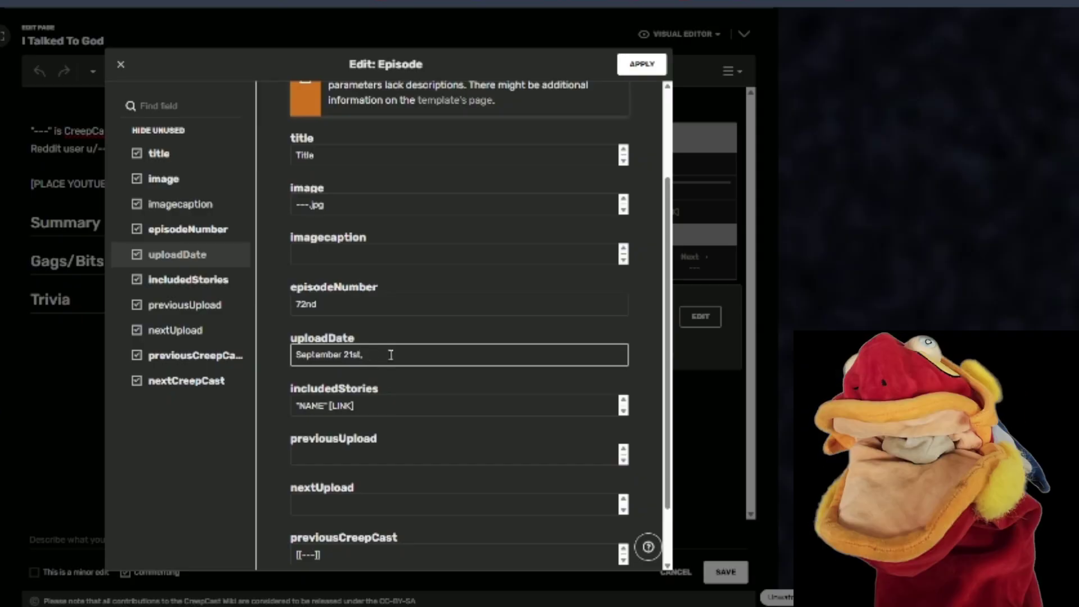
{"action": "type", "text": ", 2025"}
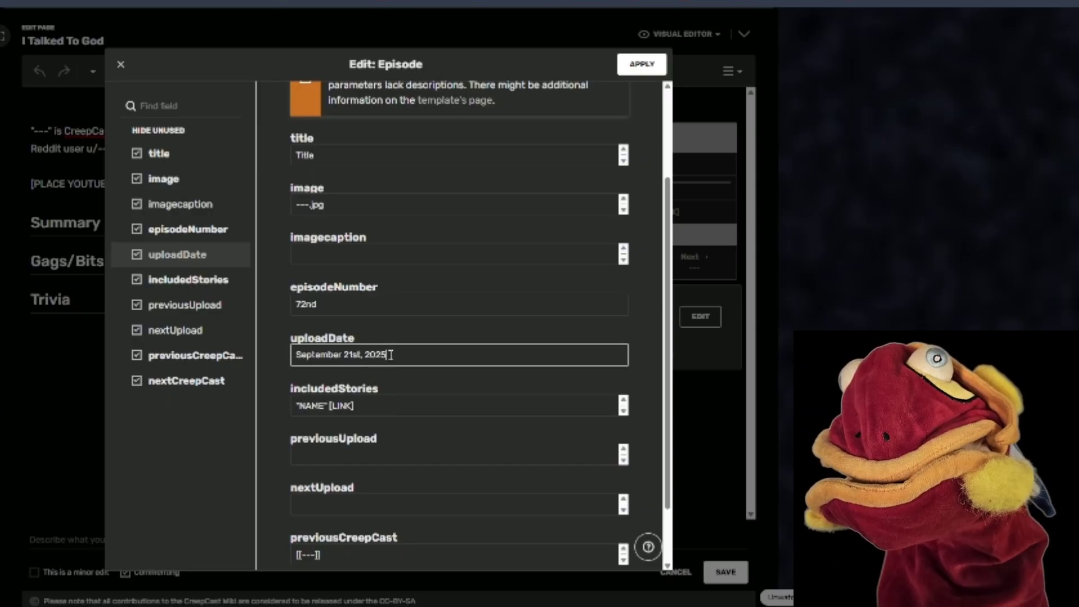
Step: Replace the placeholder title in the Episode template with I Talked To God
{"action": "left_click", "coordinate": [390, 406]}
{"action": "scroll", "coordinate": [390, 401], "scroll_direction": "up", "scroll_amount": 2}
{"action": "left_click_drag", "start_coordinate": [315, 282], "coordinate": [277, 286]}
{"action": "key", "text": "BackSpace"}
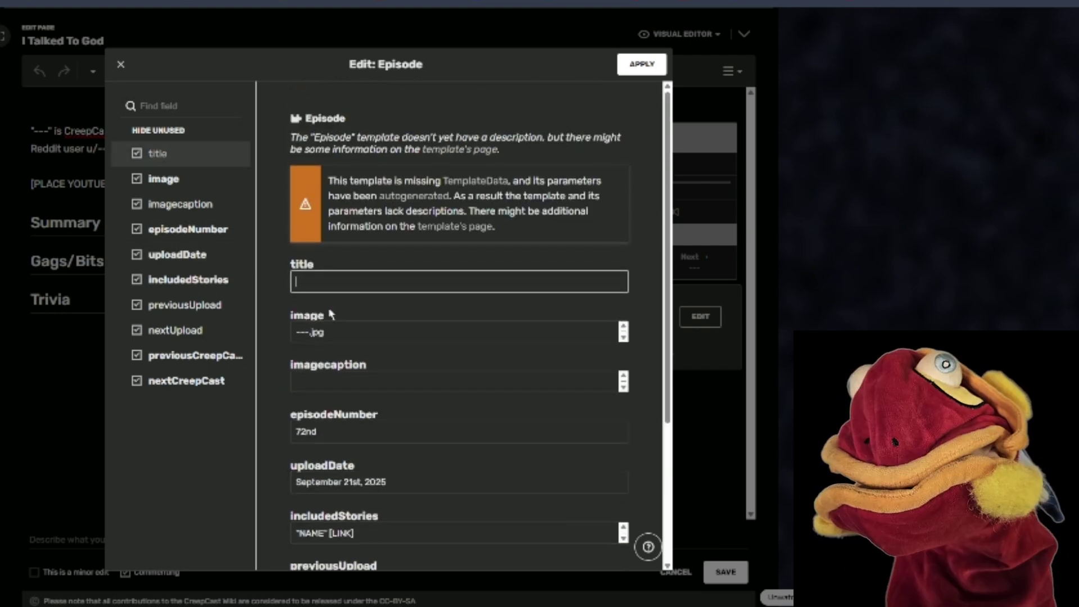
{"action": "key", "text": "super+v"}
{"action": "left_click", "coordinate": [391, 501]}
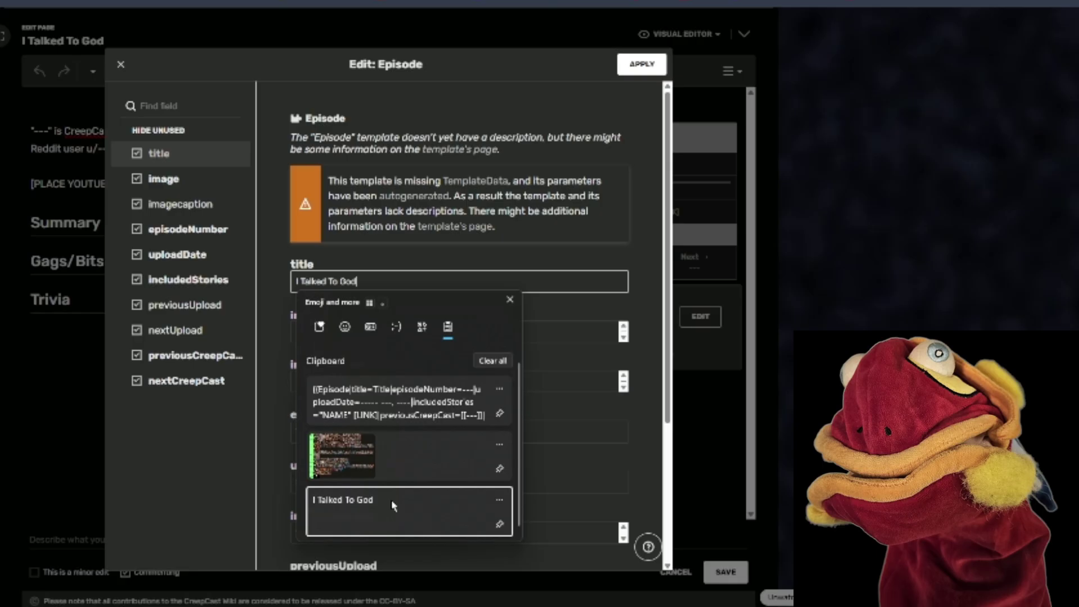
Step: Set the Episode template's image to Talkedgod.jpg
{"action": "left_click_drag", "start_coordinate": [310, 332], "coordinate": [281, 352]}
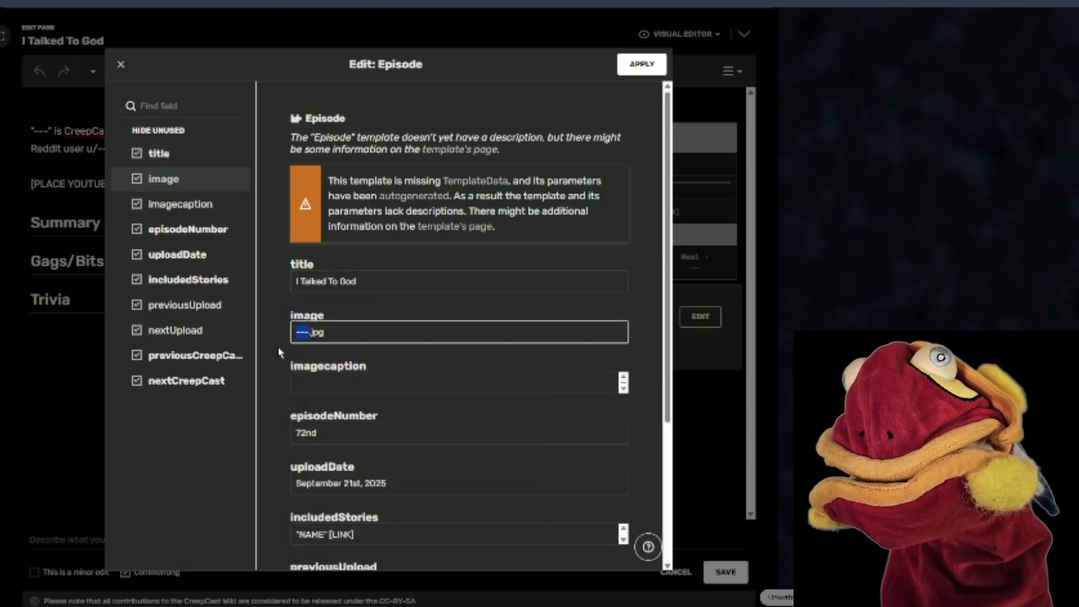
{"action": "type", "text": "Tal"}
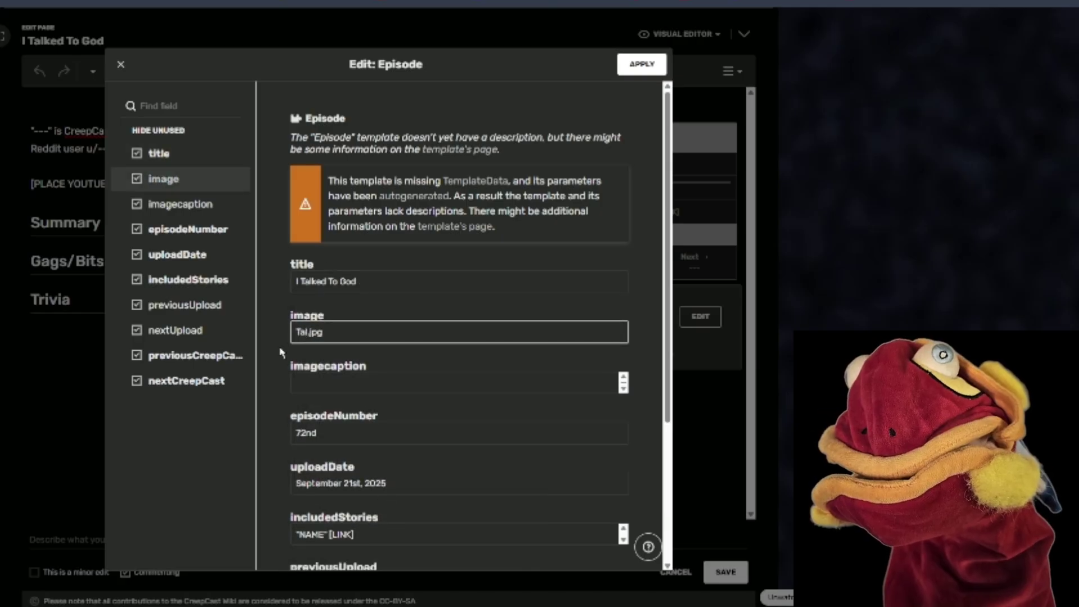
{"action": "type", "text": "kedgod"}
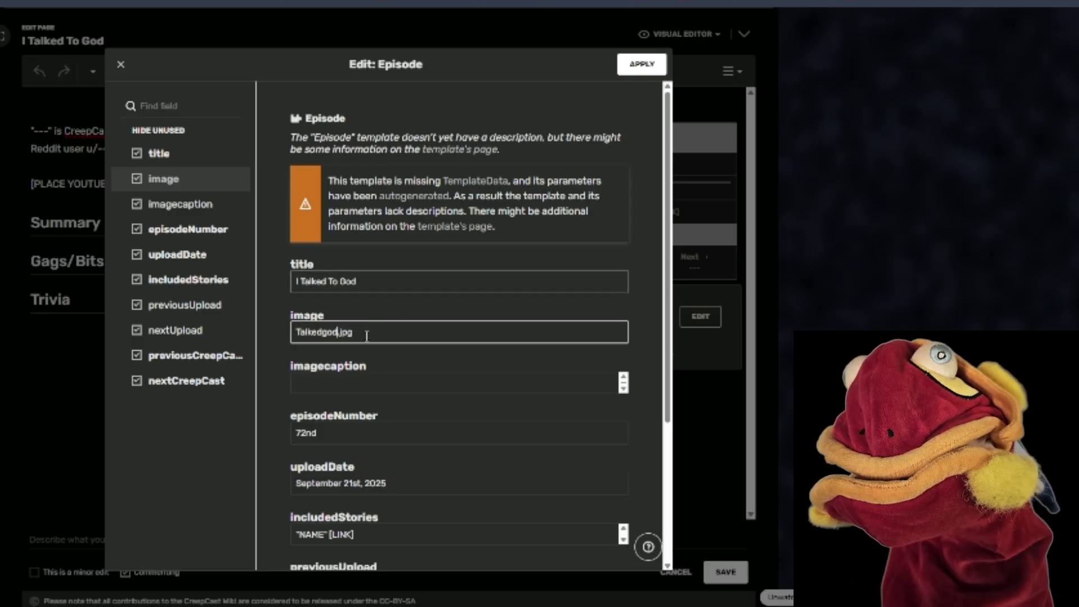
Step: Set previousCreepCast in the Episode template to [[Bloodridge Hotel]]
{"action": "scroll", "coordinate": [331, 343], "scroll_direction": "down", "scroll_amount": 3}
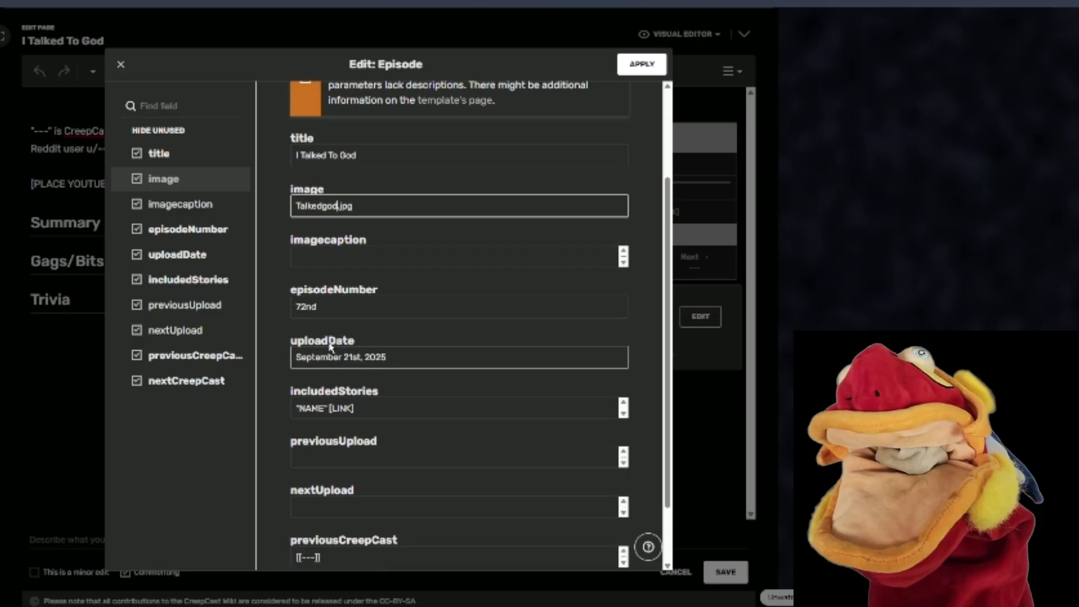
{"action": "scroll", "coordinate": [330, 347], "scroll_direction": "down", "scroll_amount": 2}
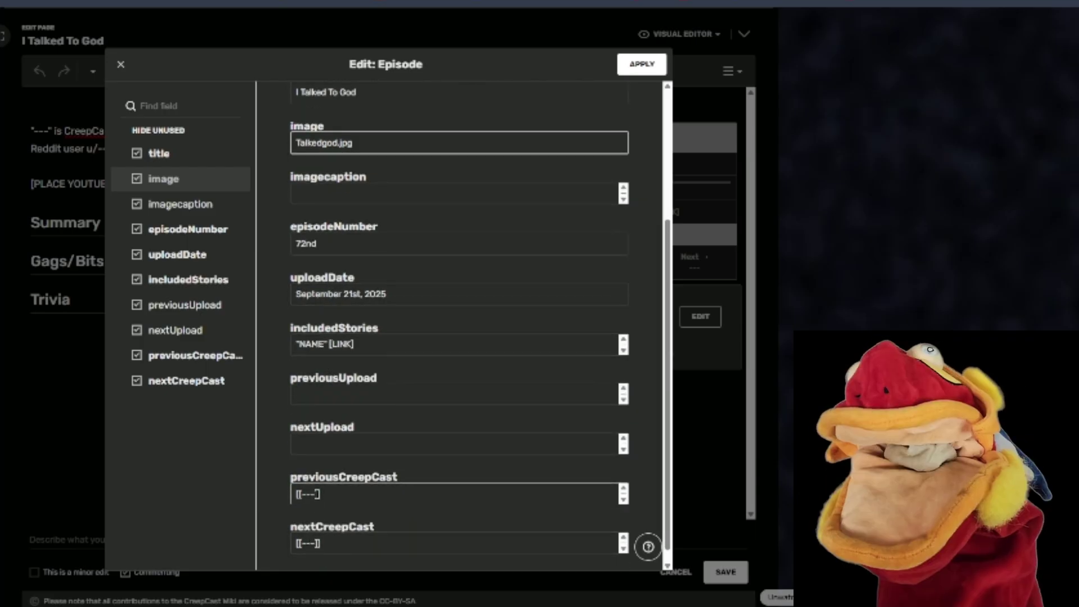
{"action": "left_click", "coordinate": [315, 493]}
{"action": "left_click_drag", "start_coordinate": [315, 493], "coordinate": [302, 500]}
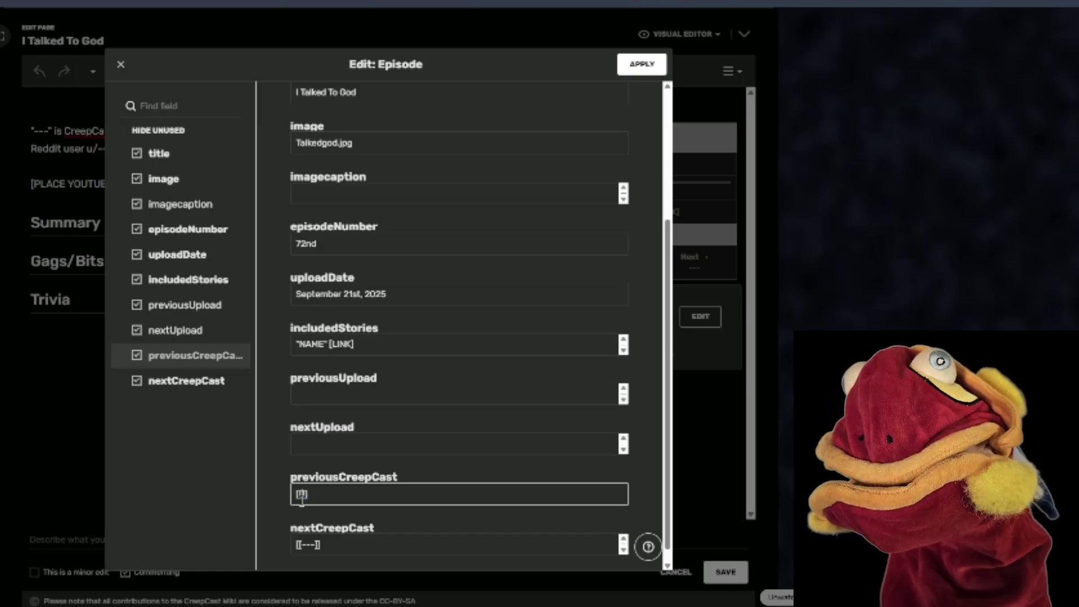
{"action": "type", "text": "Blood"}
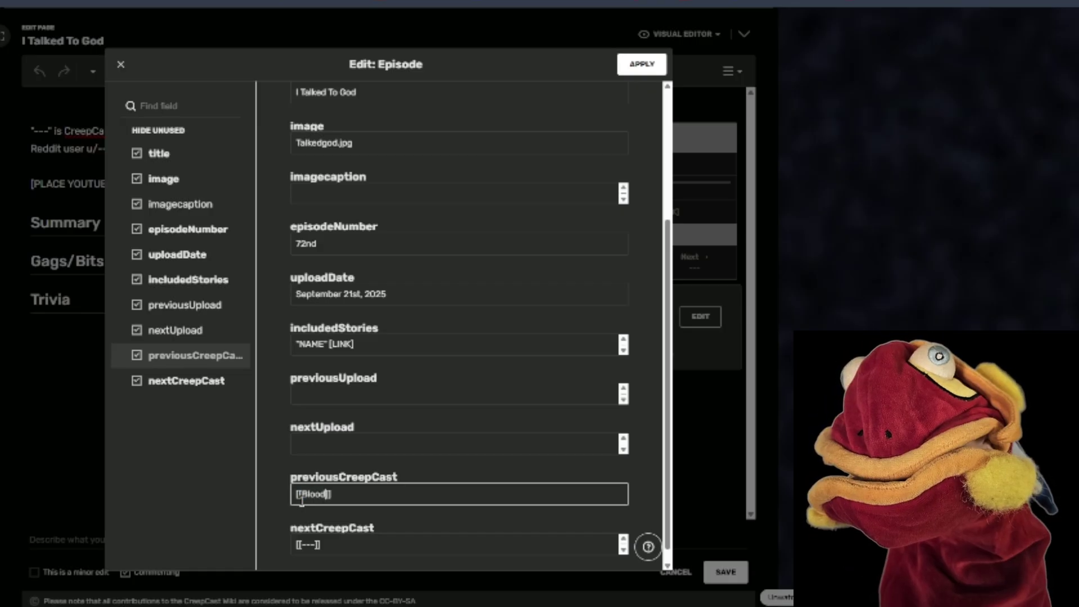
{"action": "type", "text": "ridge H"}
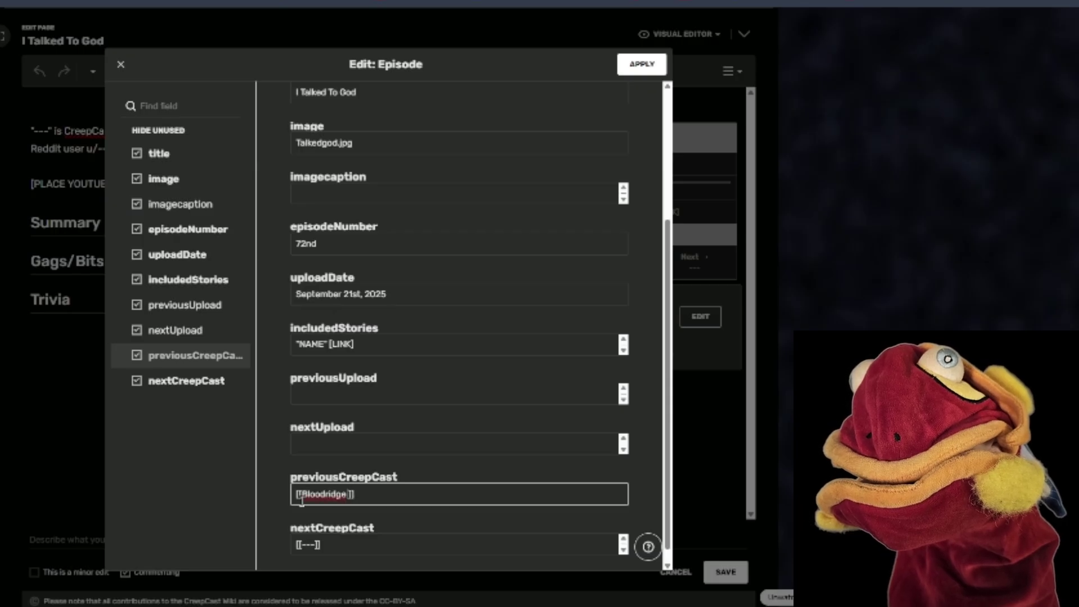
{"action": "type", "text": "otel"}
Step: Set nextCreepCast in the Episode template to [[N/A]]
{"action": "left_click", "coordinate": [304, 548]}
{"action": "left_click", "coordinate": [309, 545]}
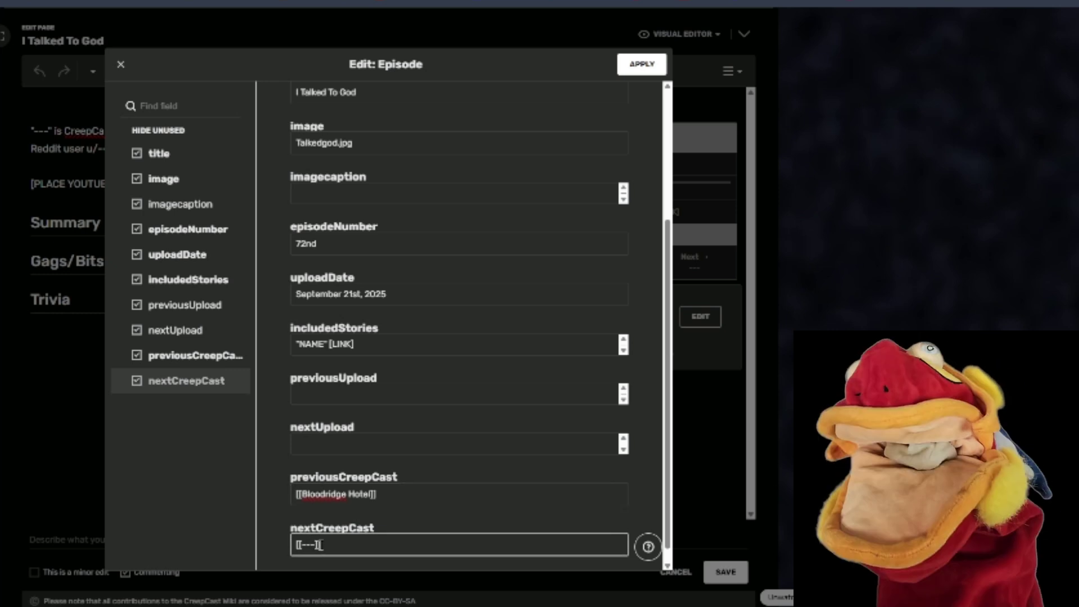
{"action": "key", "text": "BackSpace"}
{"action": "key", "text": "BackSpace"}
{"action": "key", "text": "BackSpace"}
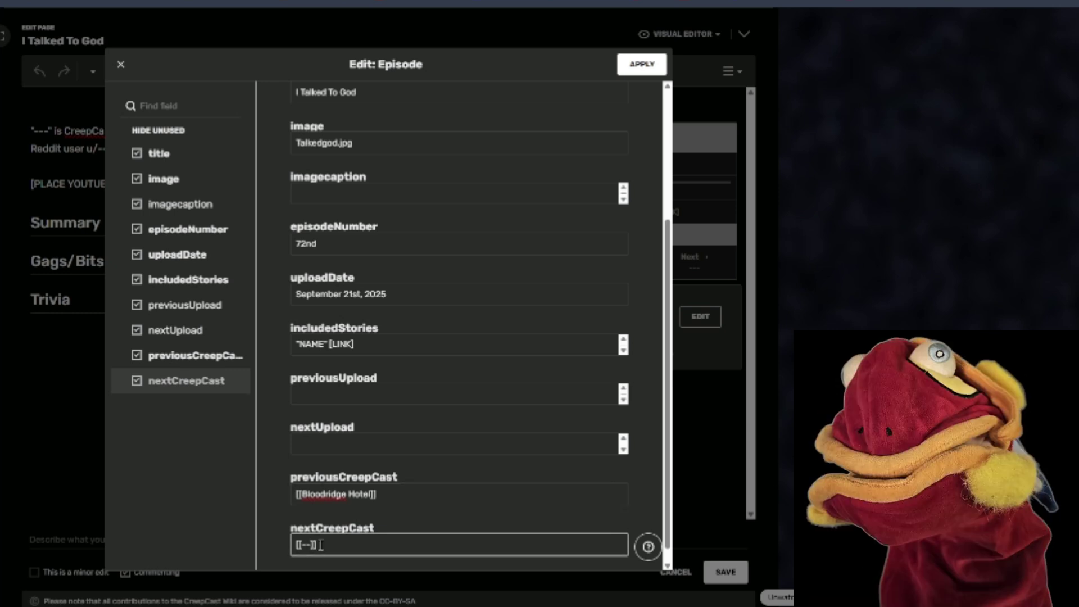
{"action": "type", "text": "N/A"}
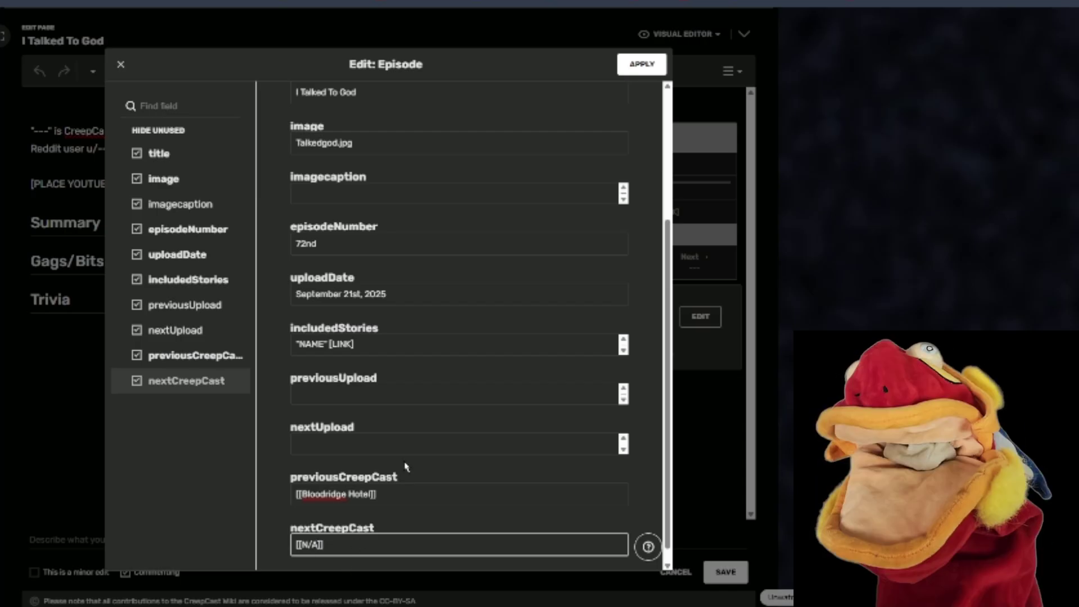
Step: Open the Reddit story Esoteric Isotopes linked in the YouTube description of I Talked To God
{"action": "scroll", "coordinate": [406, 467], "scroll_direction": "up", "scroll_amount": 3}
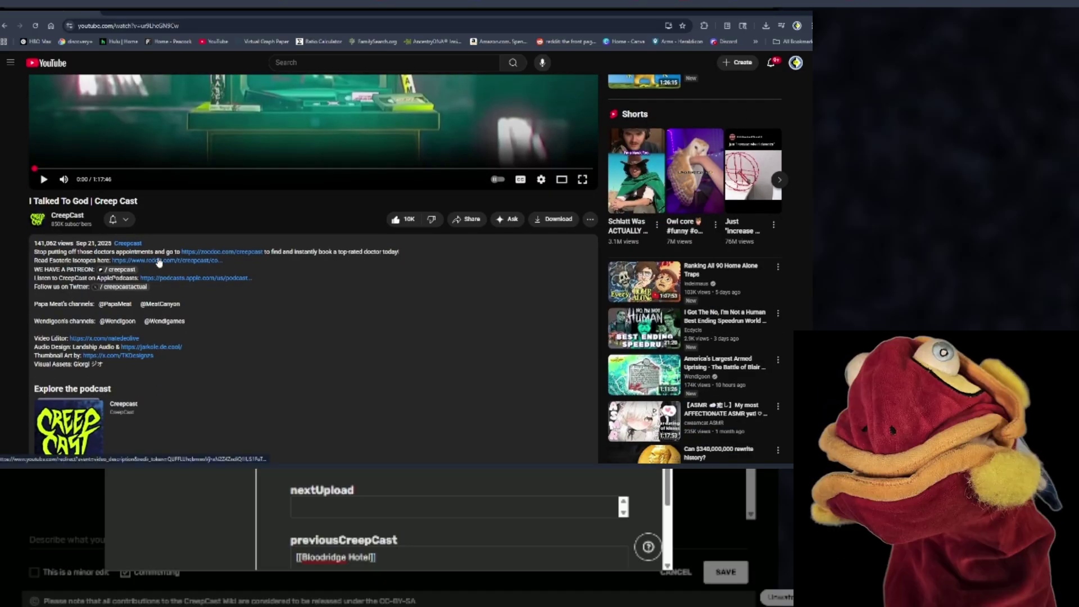
{"action": "left_click", "coordinate": [159, 262]}
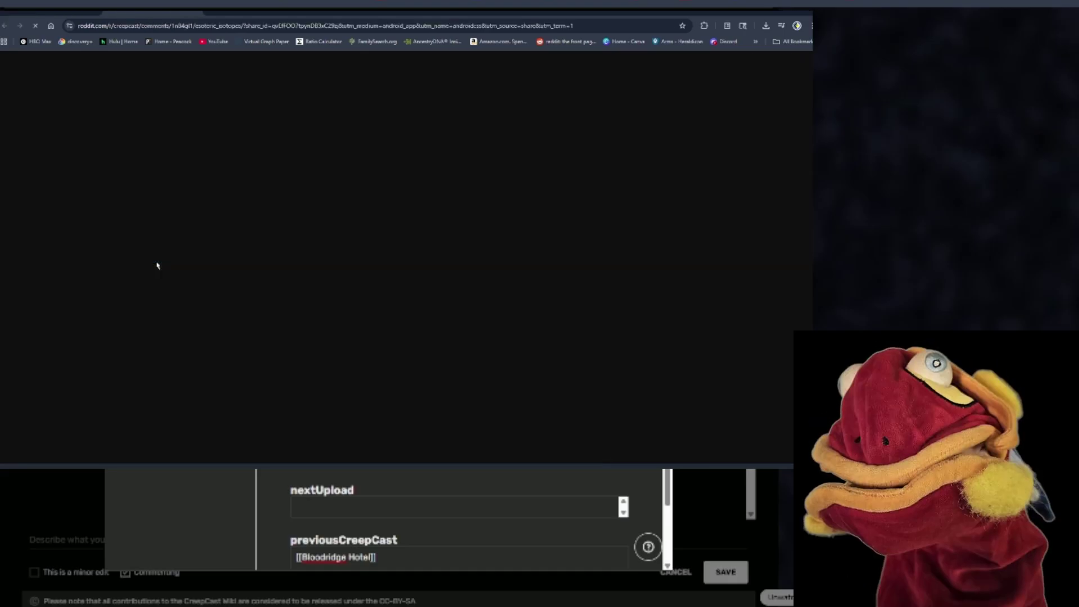
{"action": "scroll", "coordinate": [196, 203], "scroll_direction": "down", "scroll_amount": 5}
{"action": "scroll", "coordinate": [196, 203], "scroll_direction": "up", "scroll_amount": 5}
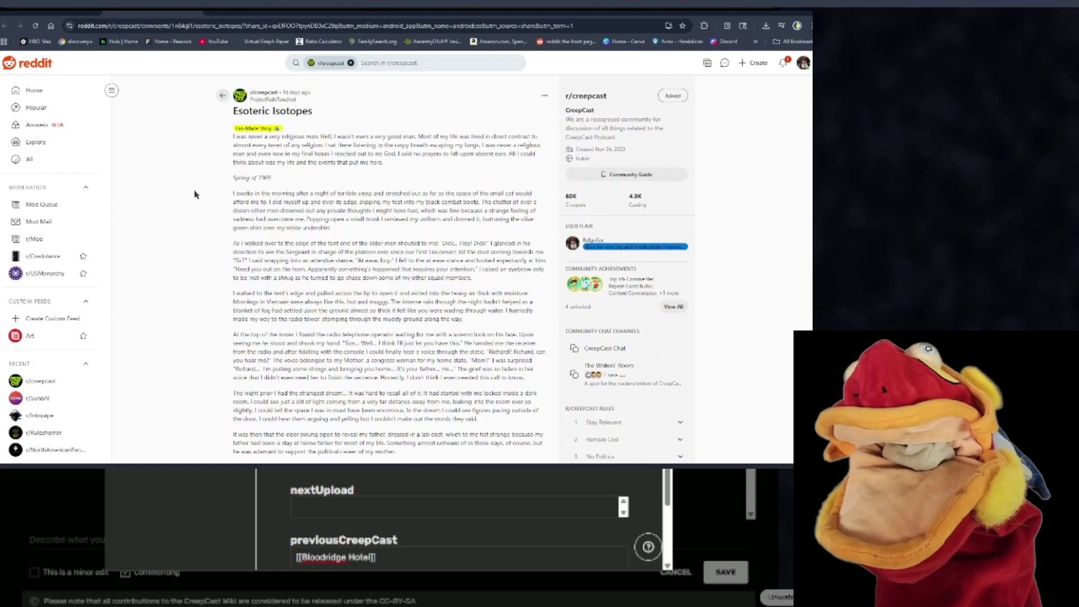
{"action": "key", "text": "alt+Left"}
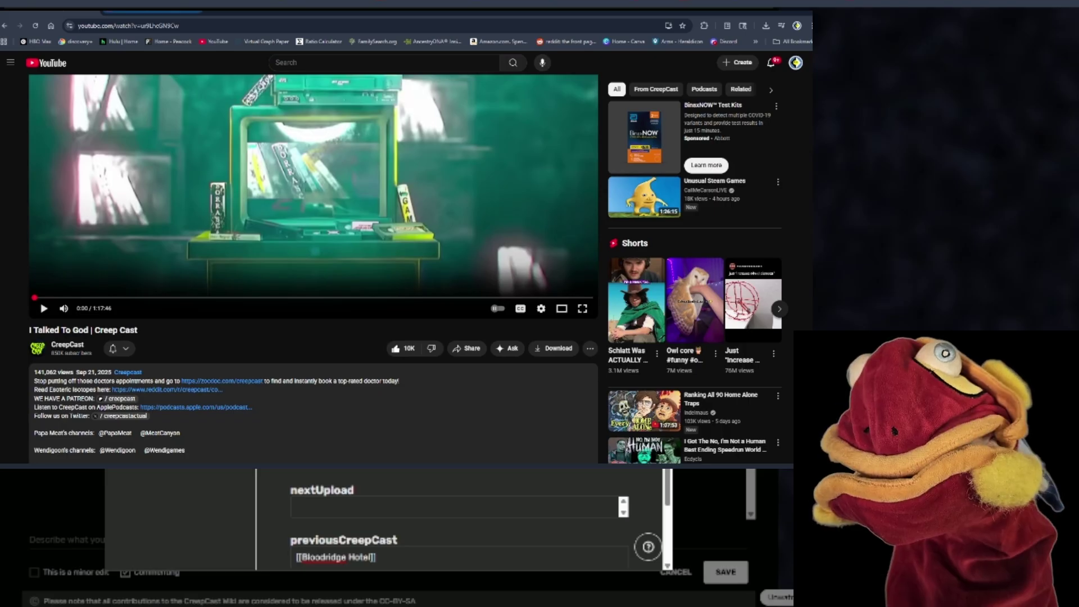
{"action": "key", "text": "alt+Right"}
Step: Copy the Reddit story's title and replace the NAME placeholder in the Episode template's includedStories with Esoteric Isotopes
{"action": "left_click_drag", "start_coordinate": [233, 111], "coordinate": [345, 113]}
{"action": "right_click", "coordinate": [302, 114]}
{"action": "left_click", "coordinate": [338, 120]}
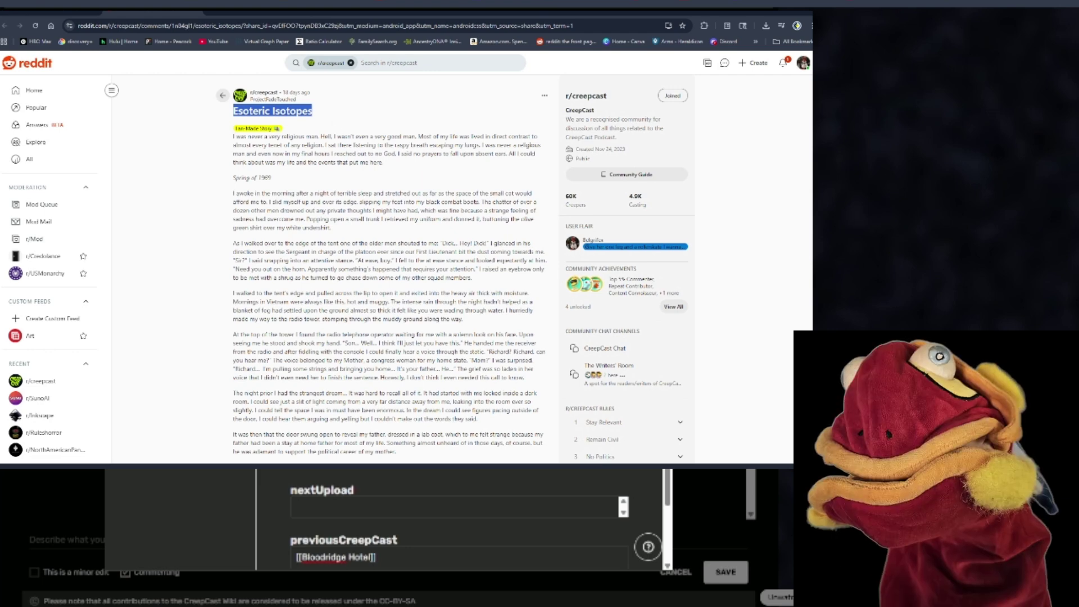
{"action": "key", "text": "alt+Tab"}
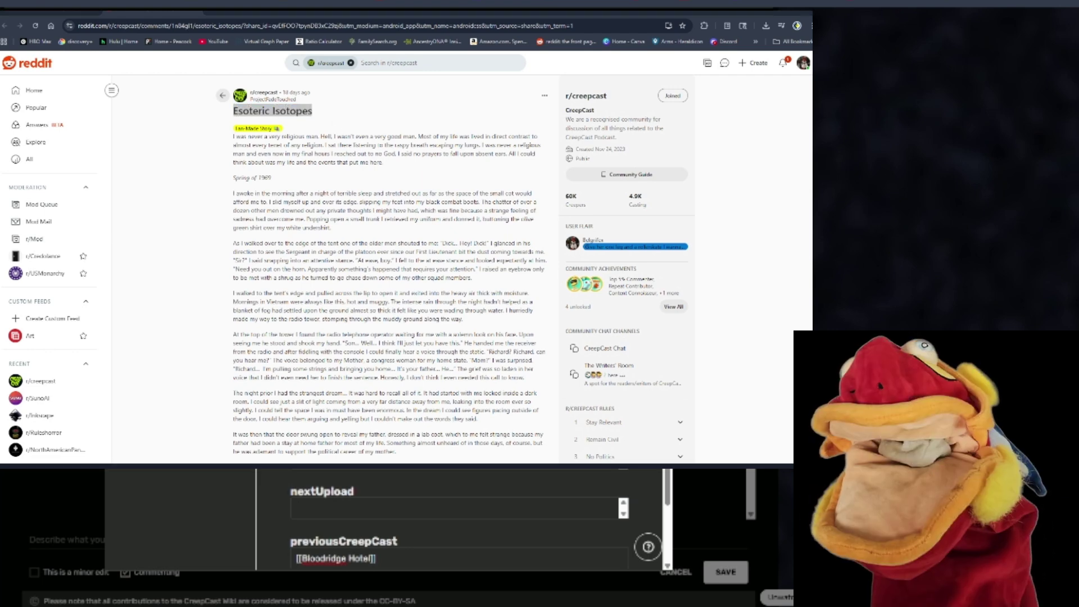
{"action": "key", "text": "ctrl+v"}
{"action": "key", "text": "Return"}
{"action": "type", "text": "*"}
{"action": "key", "text": "alt+Tab"}
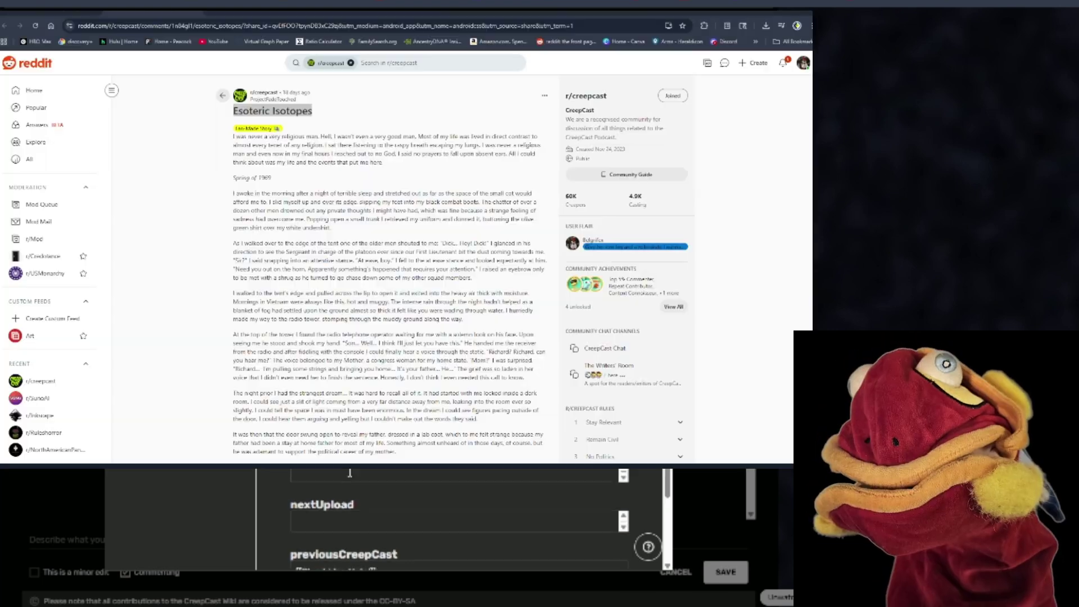
Step: Replace the LINK placeholder in includedStories with the copied web address of the Esoteric Isotopes Reddit post
{"action": "left_click", "coordinate": [185, 183]}
{"action": "left_click", "coordinate": [133, 32]}
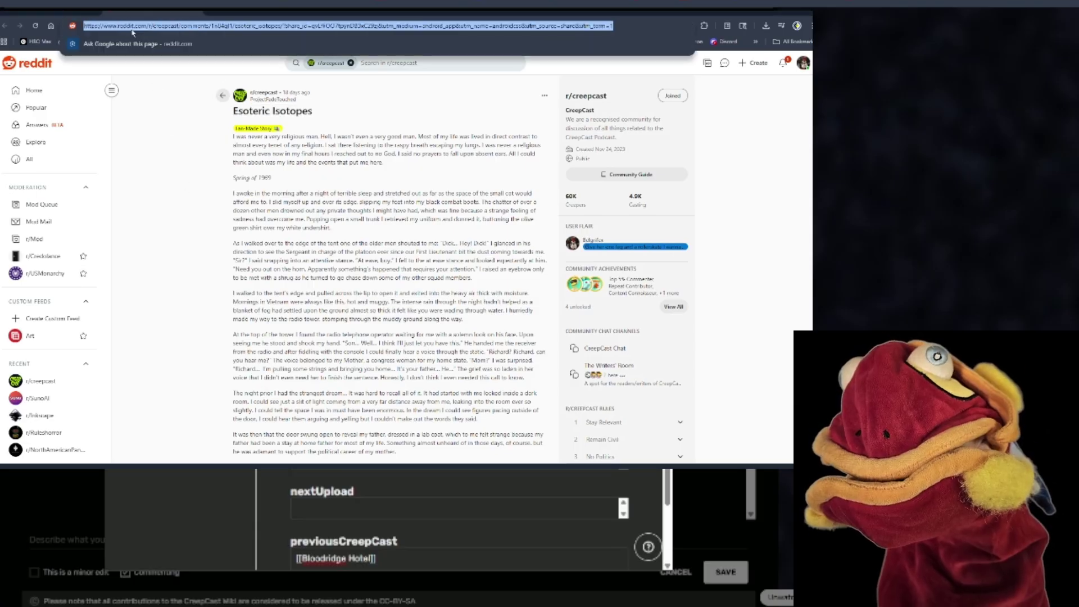
{"action": "key", "text": "alt+Tab"}
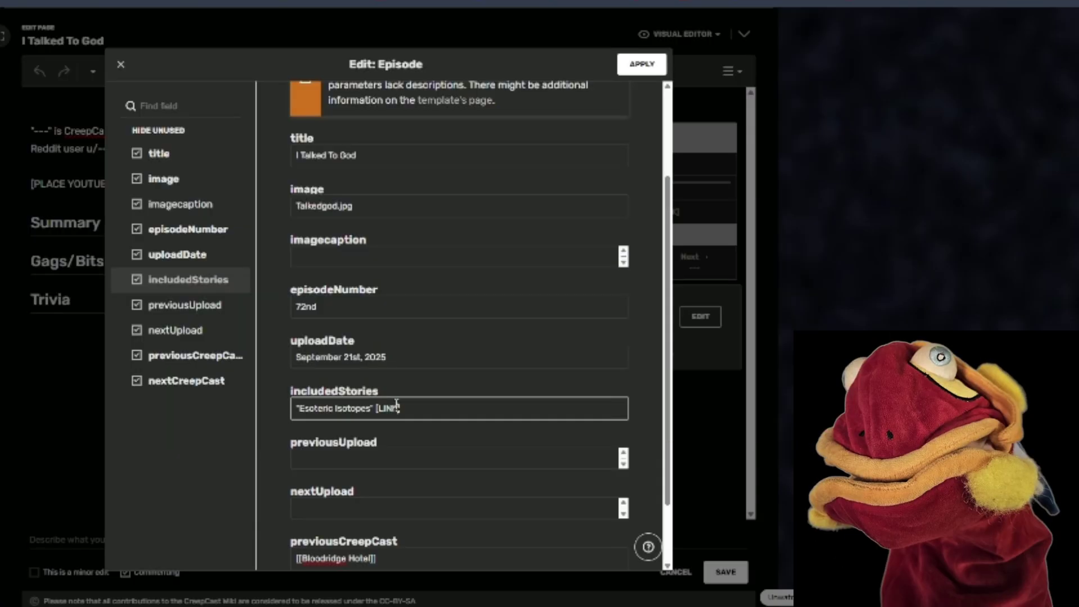
{"action": "key", "text": "BackSpace"}
{"action": "key", "text": "BackSpace"}
{"action": "key", "text": "BackSpace"}
{"action": "key", "text": "BackSpace"}
{"action": "key", "text": "BackSpace"}
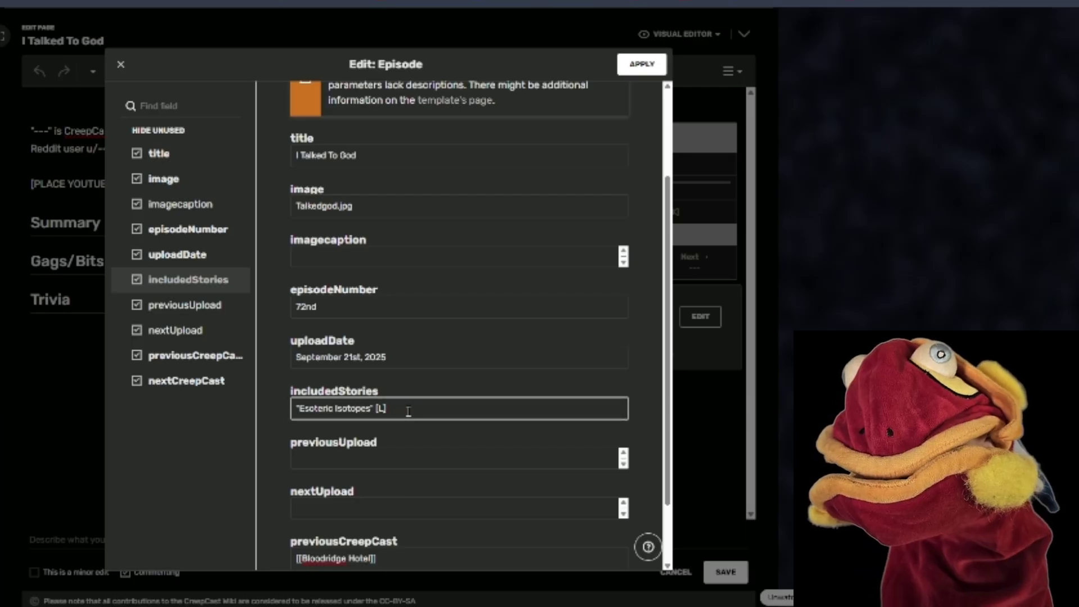
{"action": "key", "text": "ctrl+v"}
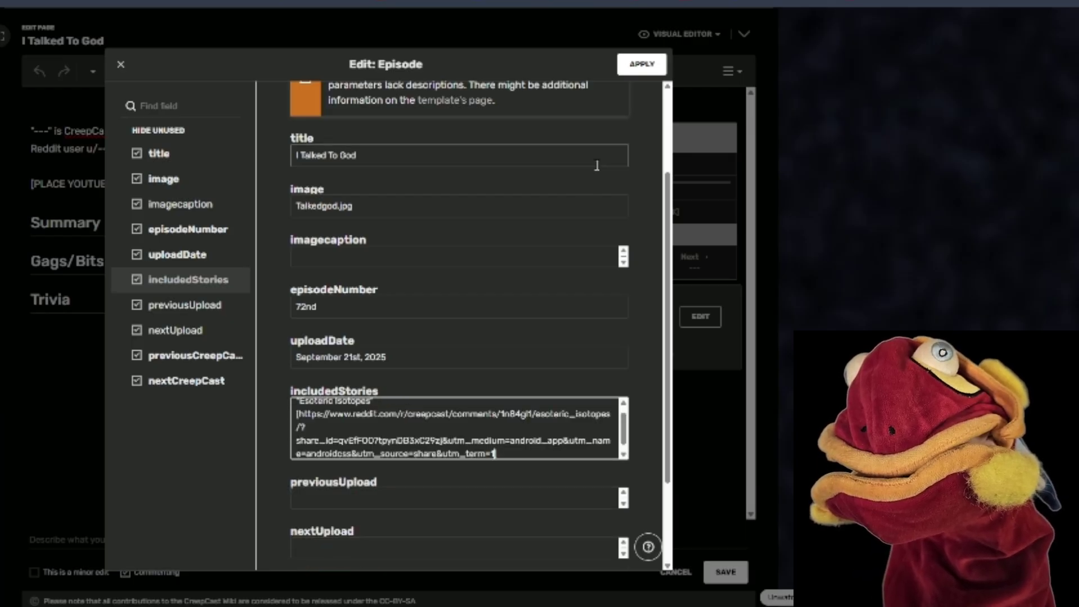
Step: Apply the edited Episode template to the page and deselect it
{"action": "scroll", "coordinate": [570, 295], "scroll_direction": "up", "scroll_amount": 1}
{"action": "scroll", "coordinate": [570, 294], "scroll_direction": "up", "scroll_amount": 5}
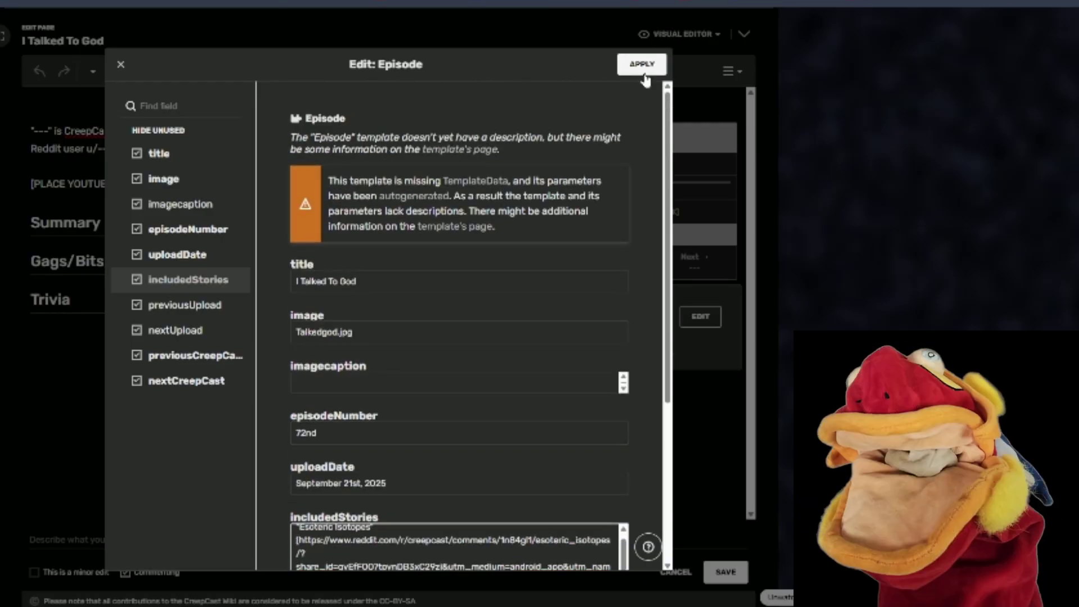
{"action": "left_click", "coordinate": [650, 66]}
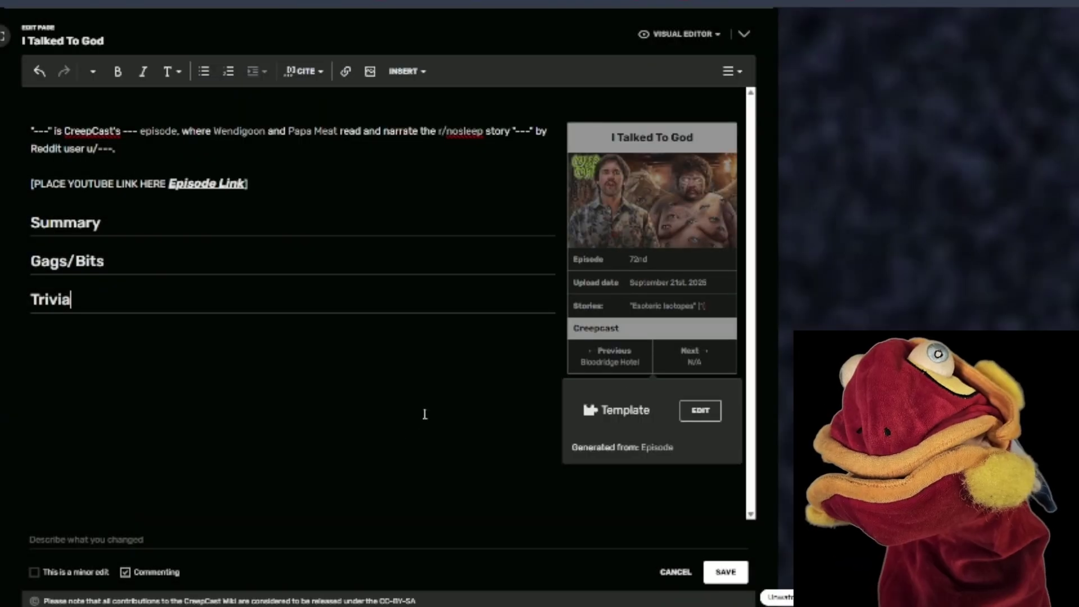
{"action": "left_click", "coordinate": [425, 415]}
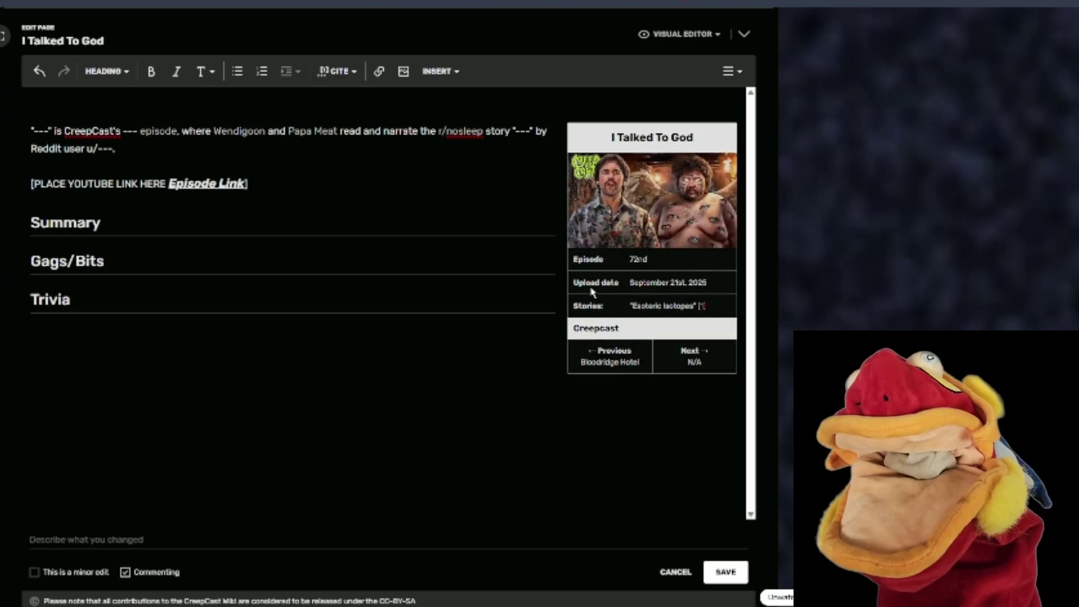
Step: Replace the story name placeholder in the intro sentence with Esoteric Isotopes
{"action": "double_click", "coordinate": [518, 134]}
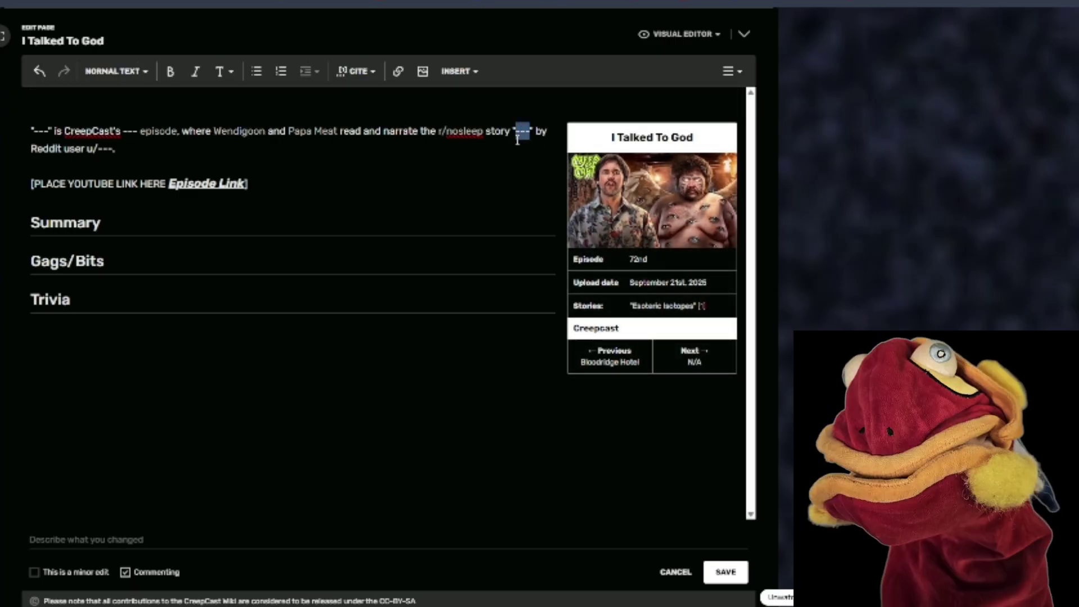
{"action": "key", "text": "BackSpace"}
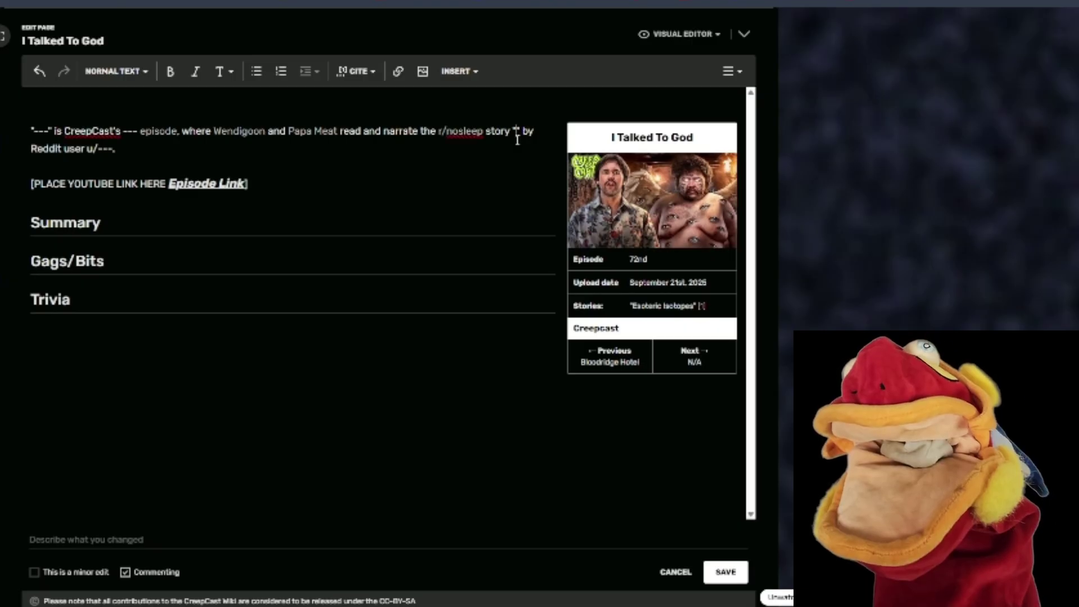
{"action": "key", "text": "super+v"}
{"action": "left_click", "coordinate": [611, 311]}
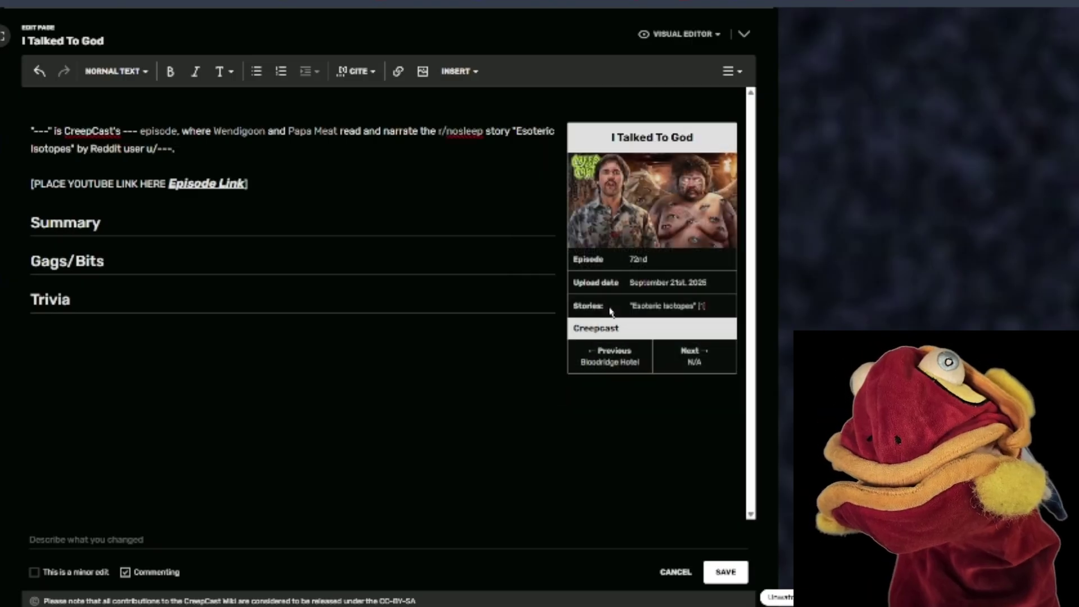
Step: Copy the story author's username from their Reddit profile and put it in place of the u/--- placeholder in the intro
{"action": "key", "text": "alt+Tab"}
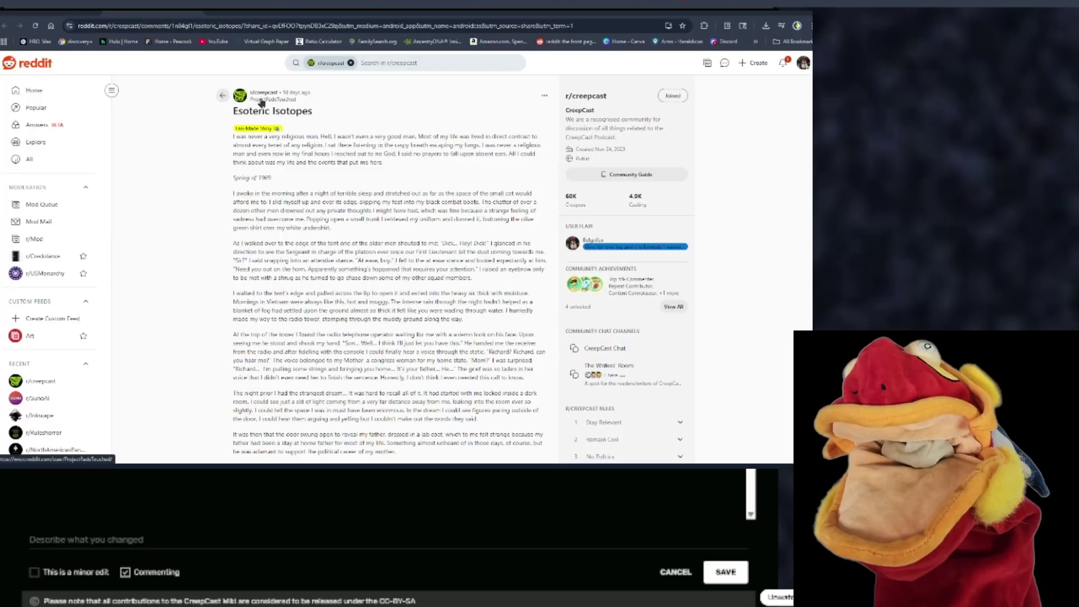
{"action": "left_click", "coordinate": [260, 101]}
{"action": "double_click", "coordinate": [310, 103]}
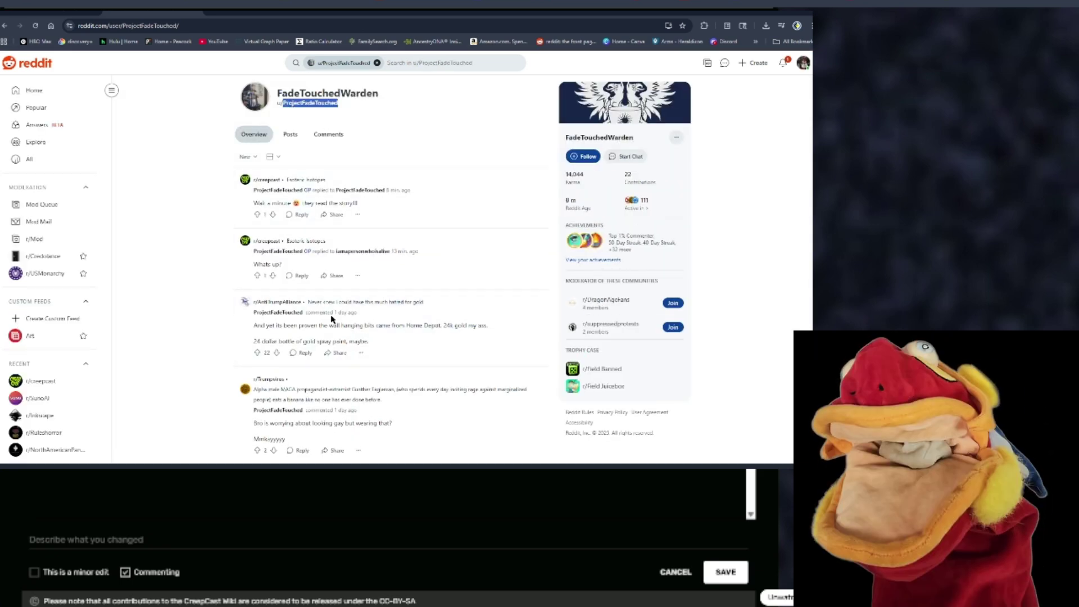
{"action": "left_click", "coordinate": [4, 25]}
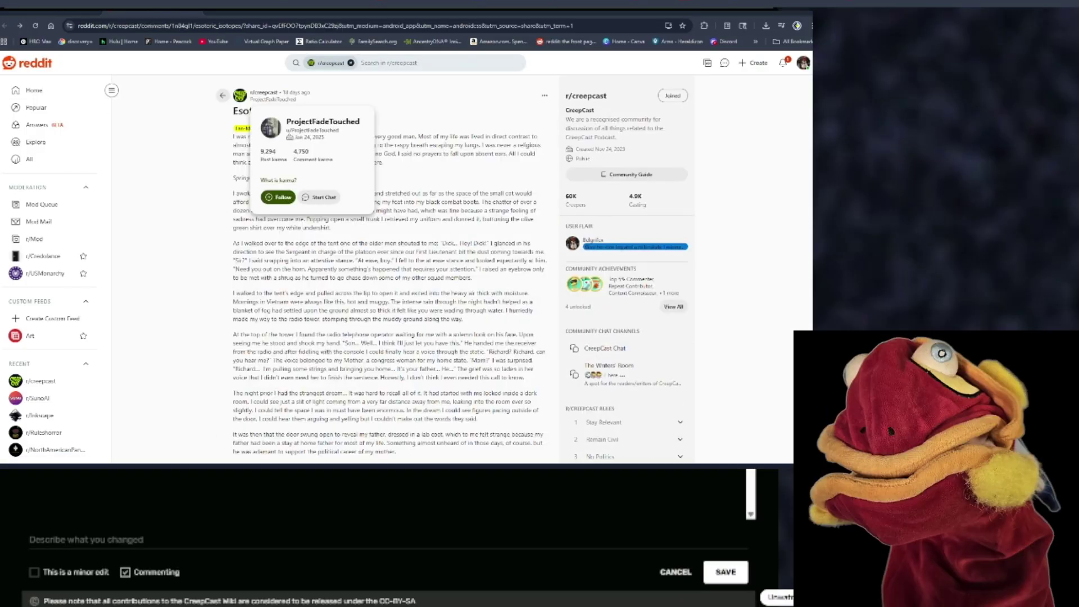
{"action": "key", "text": "BackSpace"}
{"action": "key", "text": "BackSpace"}
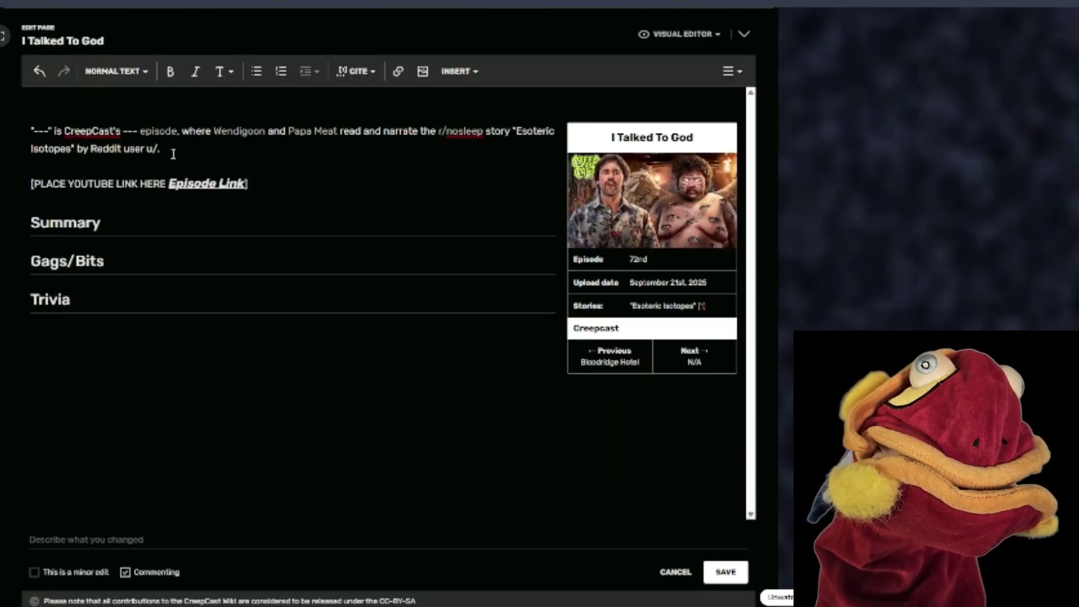
{"action": "key", "text": "super+v"}
{"action": "left_click", "coordinate": [225, 269]}
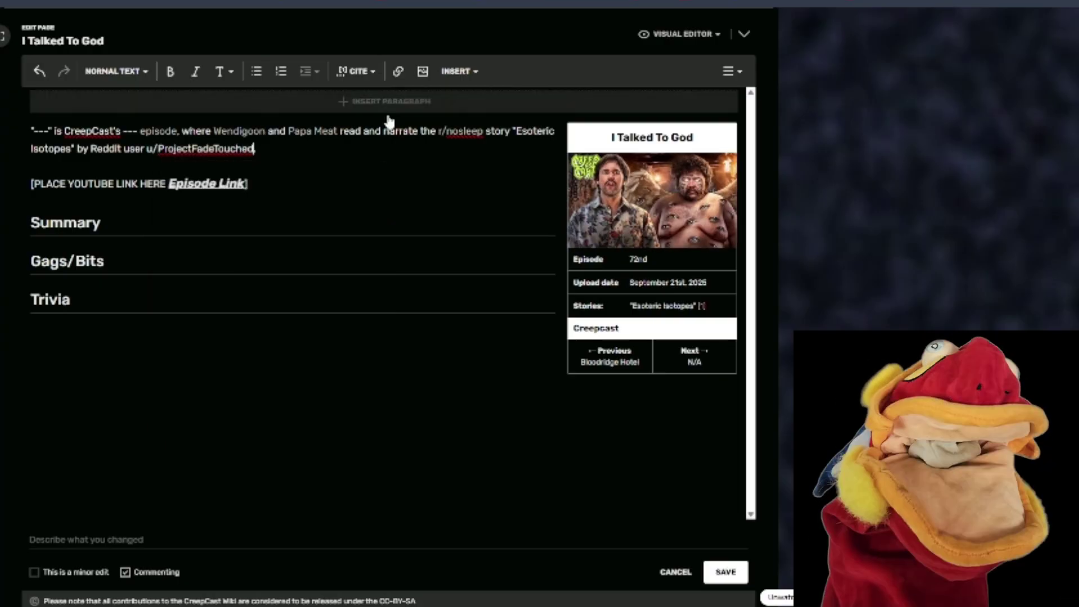
{"action": "left_click", "coordinate": [323, 152]}
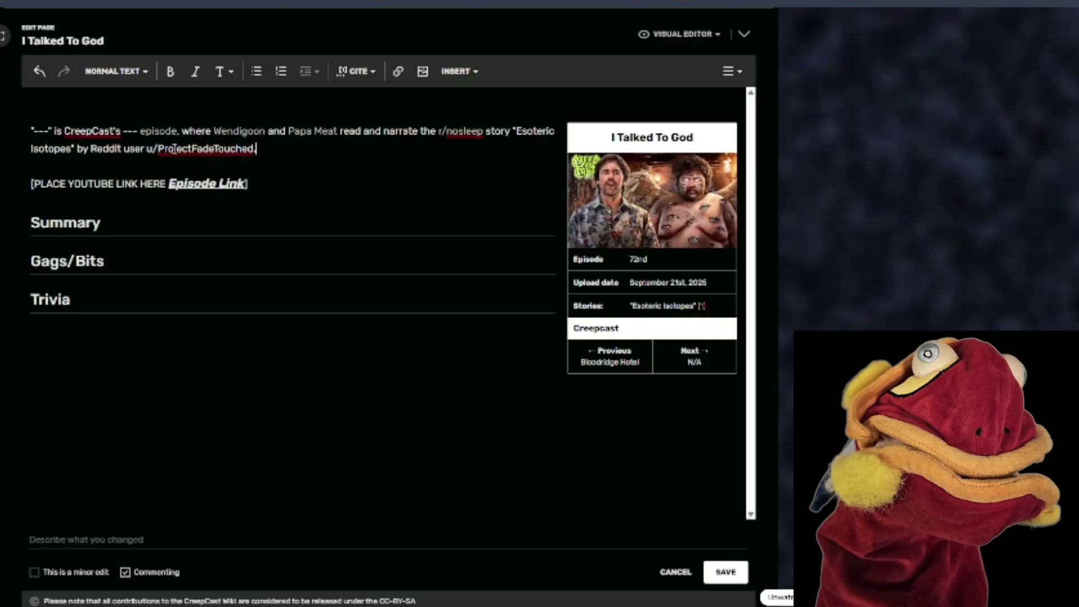
{"action": "key", "text": "alt+Tab"}
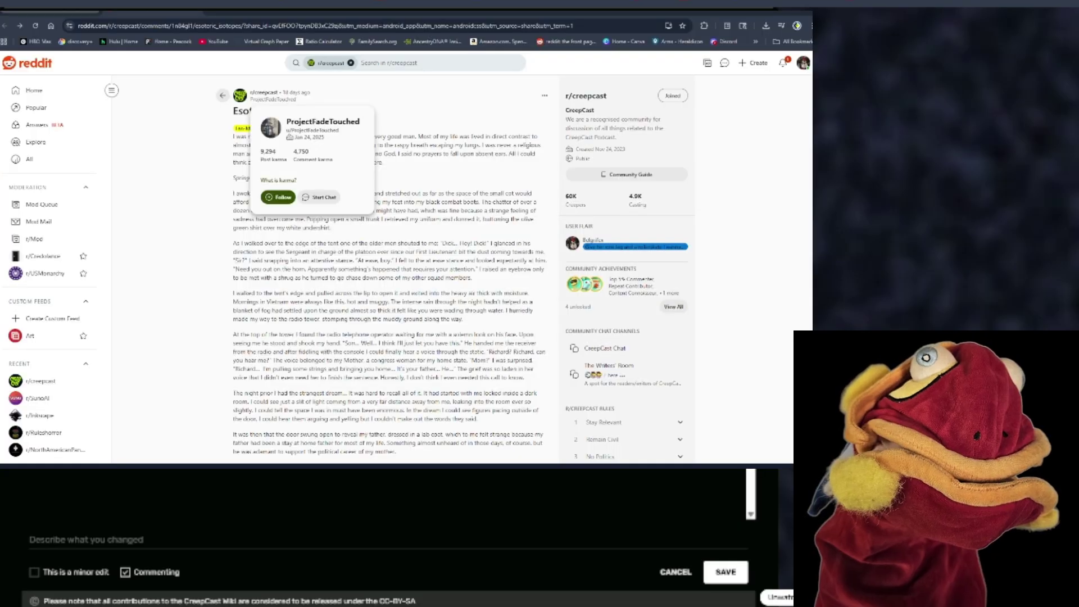
{"action": "left_click", "coordinate": [50, 4]}
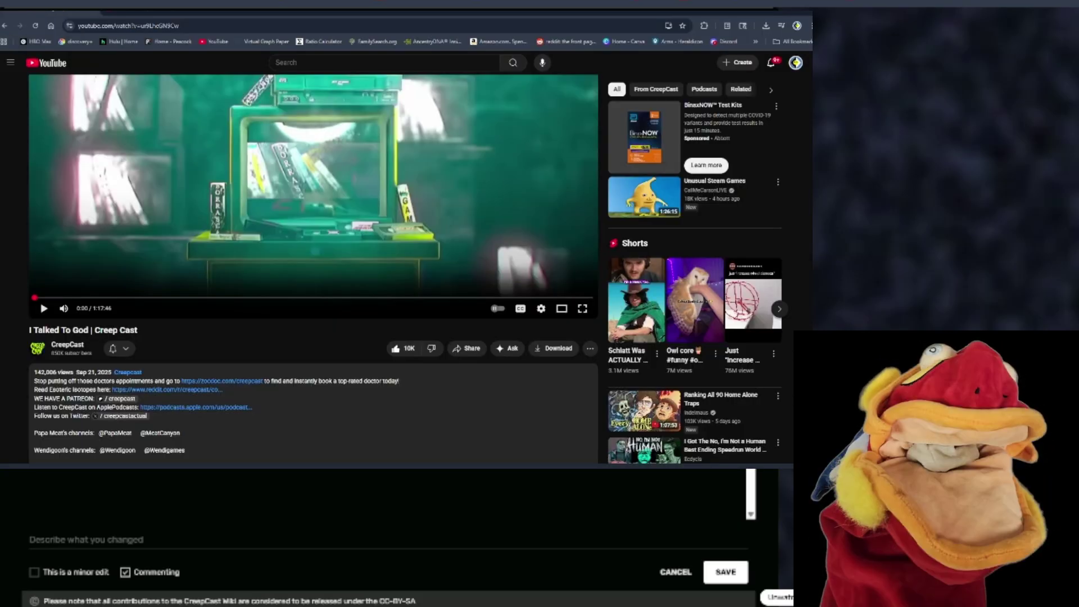
{"action": "scroll", "coordinate": [403, 366], "scroll_direction": "down", "scroll_amount": 3}
{"action": "scroll", "coordinate": [403, 366], "scroll_direction": "up", "scroll_amount": 3}
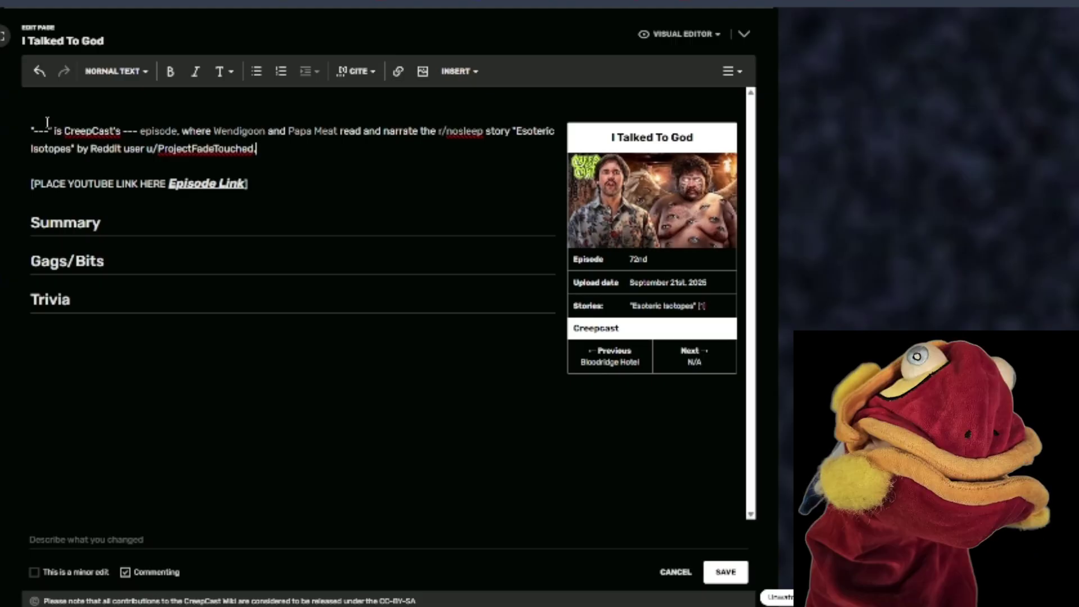
Step: Replace the episode title placeholder at the start of the intro sentence with I Talked To God
{"action": "left_click_drag", "start_coordinate": [49, 130], "coordinate": [35, 131]}
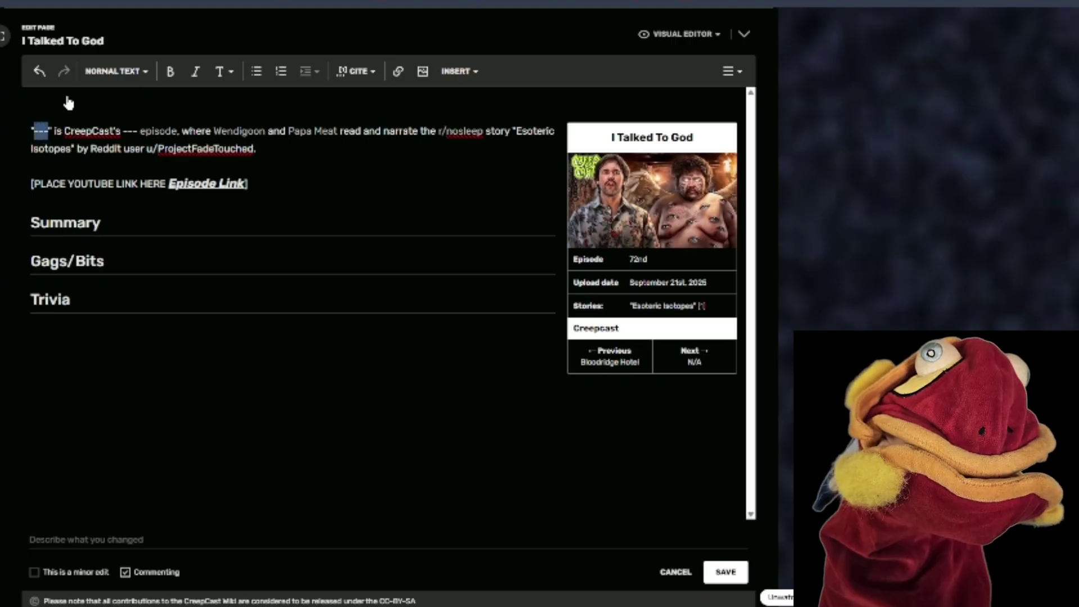
{"action": "key", "text": "BackSpace"}
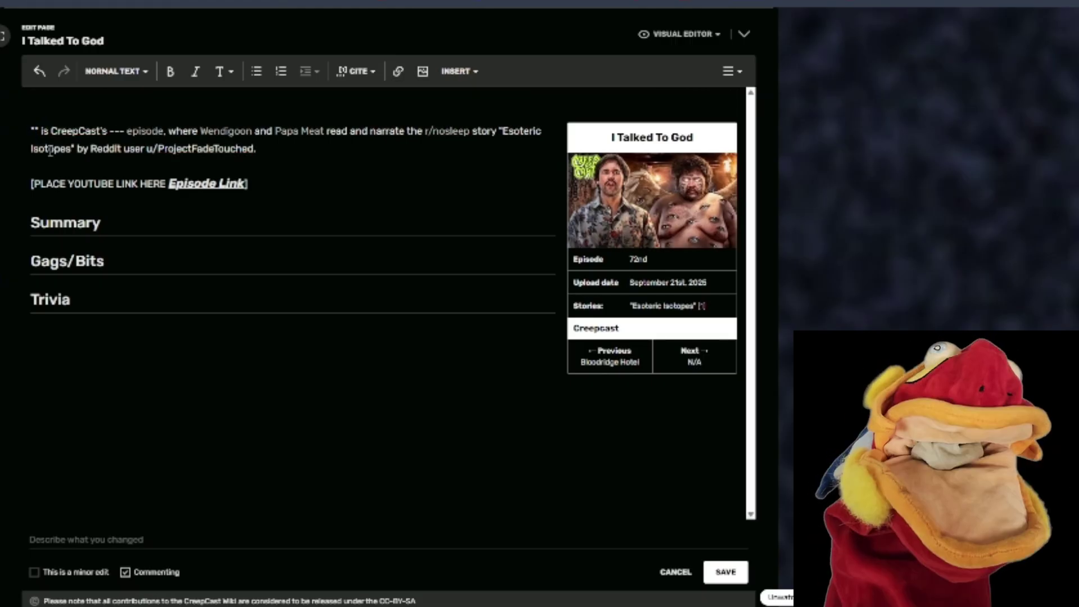
{"action": "key", "text": "super+v"}
{"action": "scroll", "coordinate": [98, 235], "scroll_direction": "down", "scroll_amount": 3}
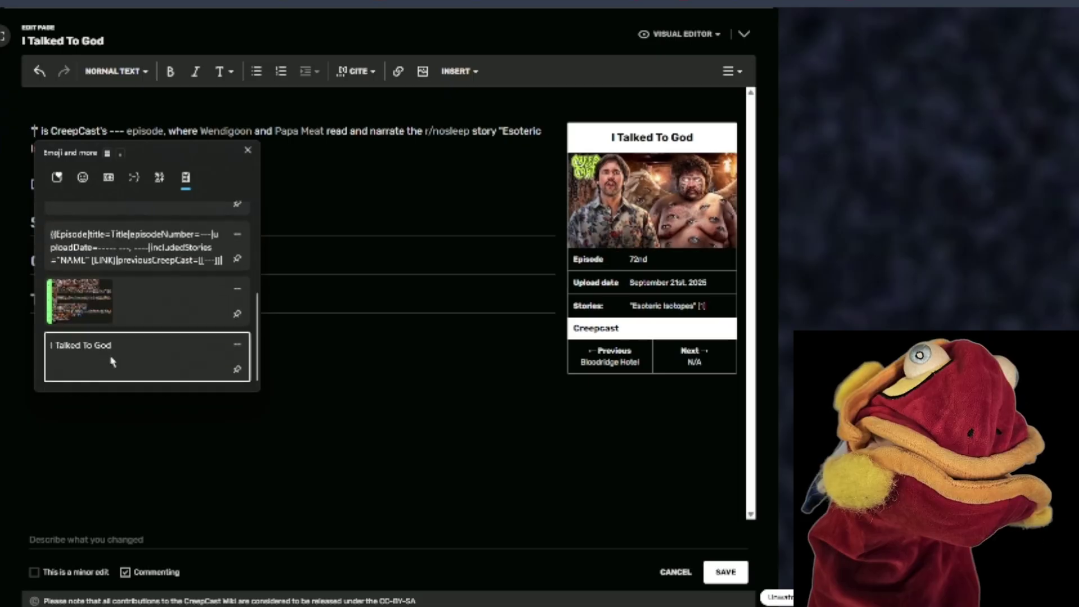
{"action": "left_click", "coordinate": [112, 362]}
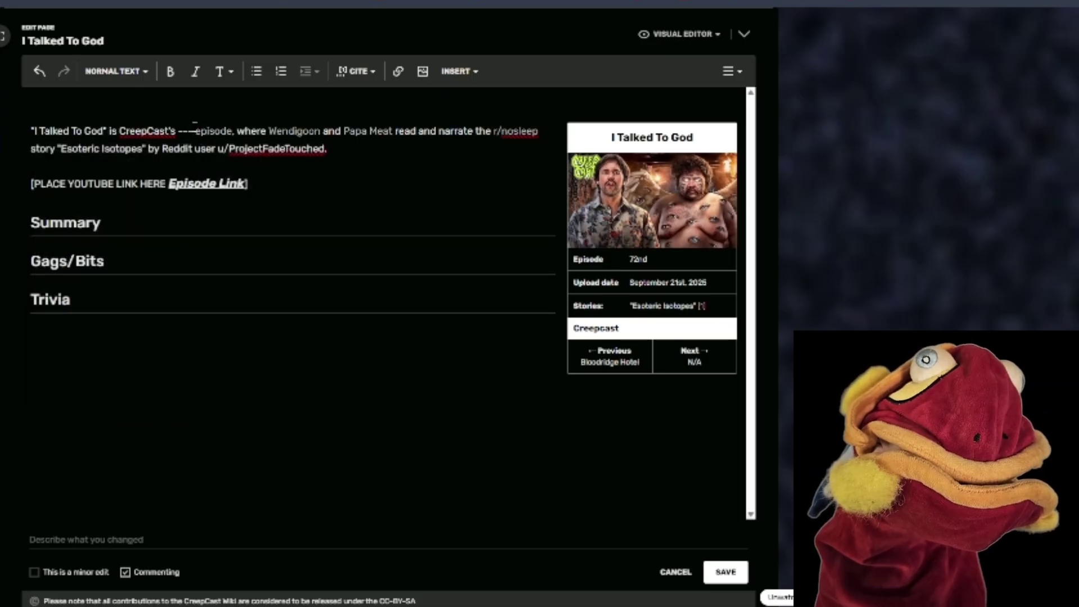
Step: Replace the episode number placeholder in the intro sentence with Seventy-second
{"action": "key", "text": "BackSpace"}
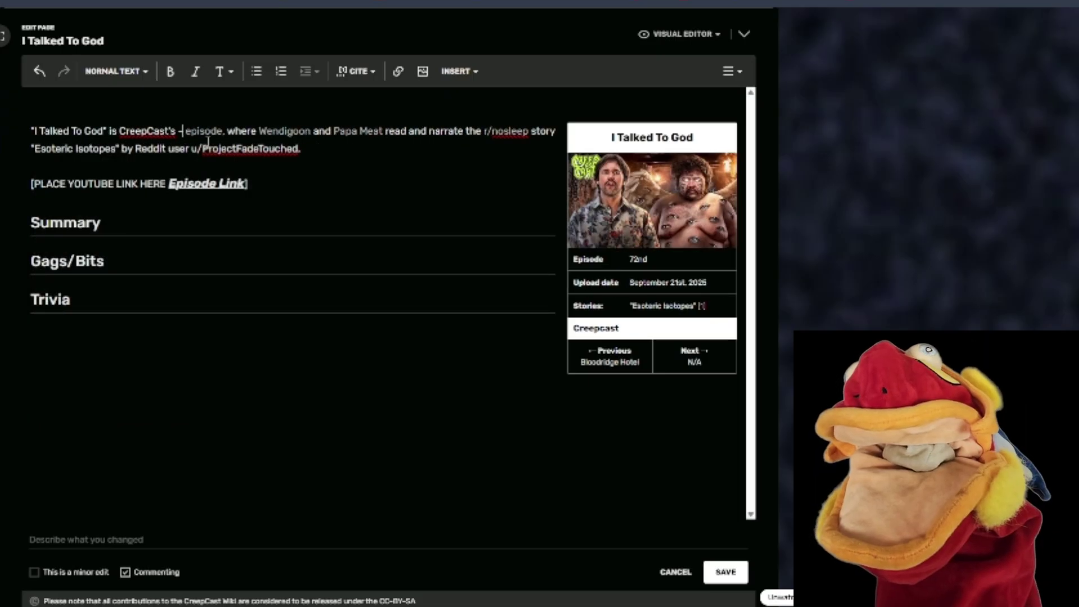
{"action": "type", "text": "Seventy"}
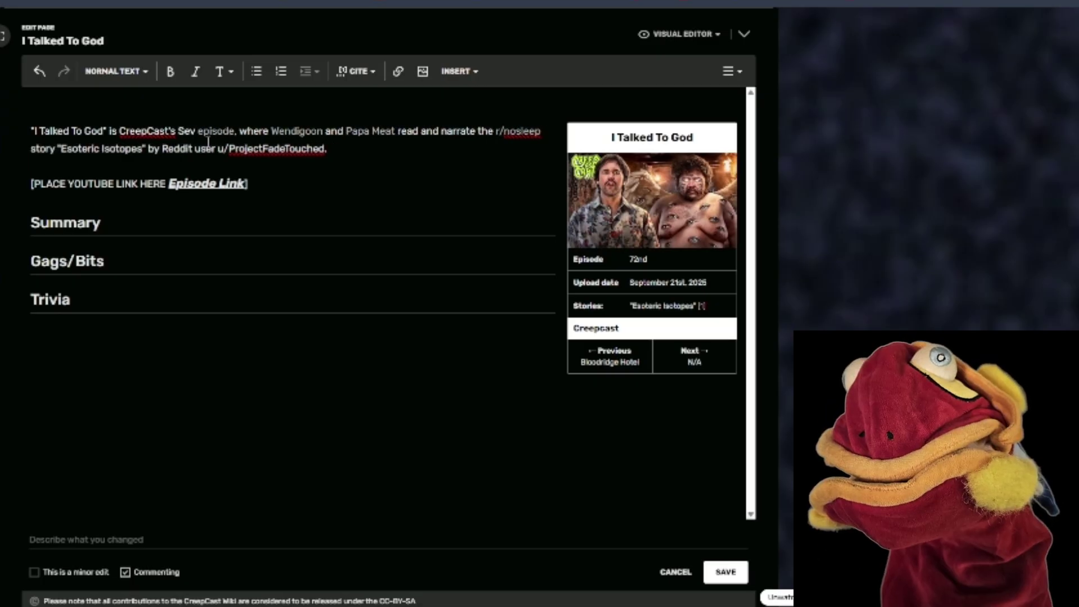
{"action": "type", "text": "-sec"}
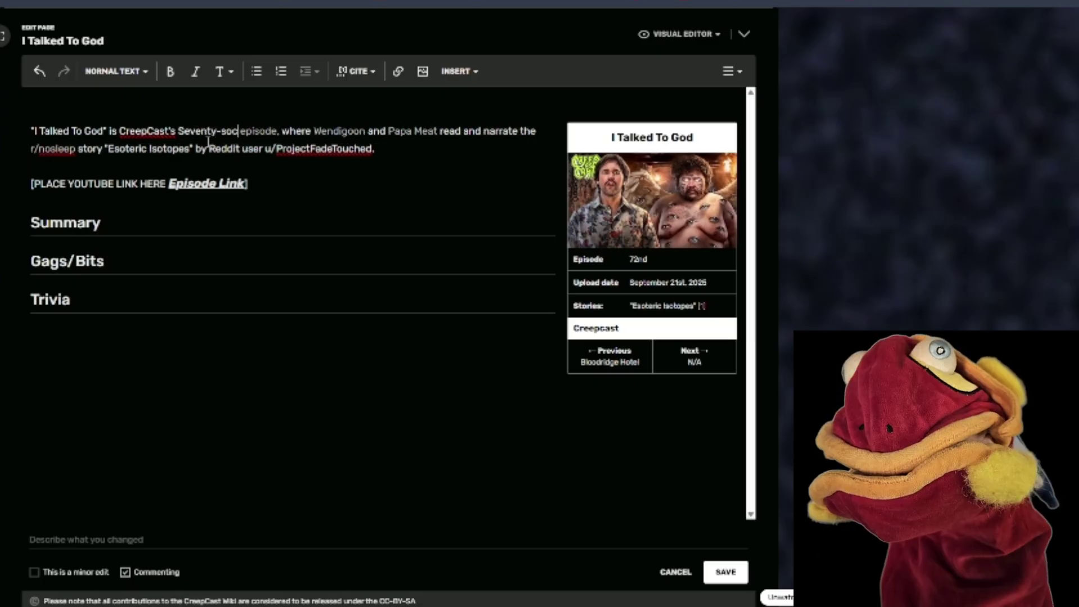
{"action": "type", "text": "ond"}
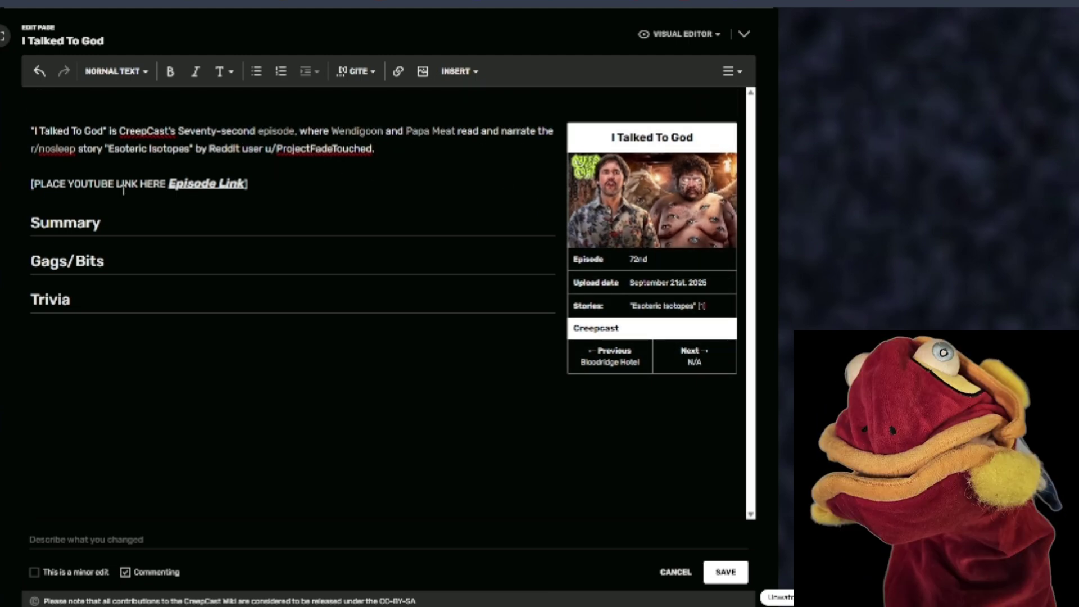
Step: Switch the page from visual editing to the source editor
{"action": "left_click", "coordinate": [682, 34]}
{"action": "left_click", "coordinate": [683, 92]}
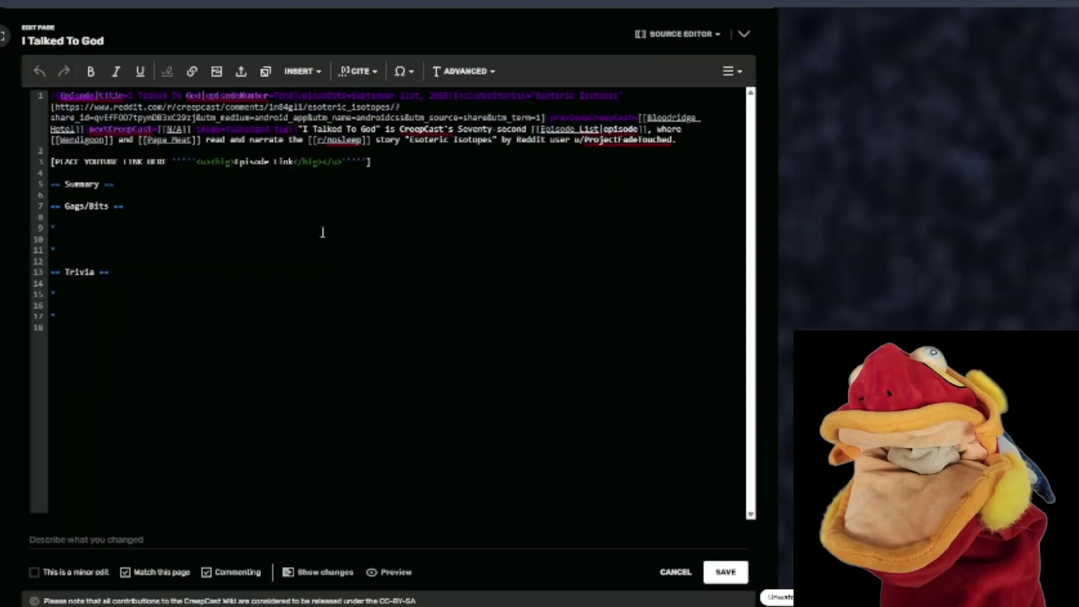
Step: Copy the web address of the I Talked To God video from YouTube and return to the wiki source editor
{"action": "key", "text": "alt+Tab"}
{"action": "left_click", "coordinate": [118, 25]}
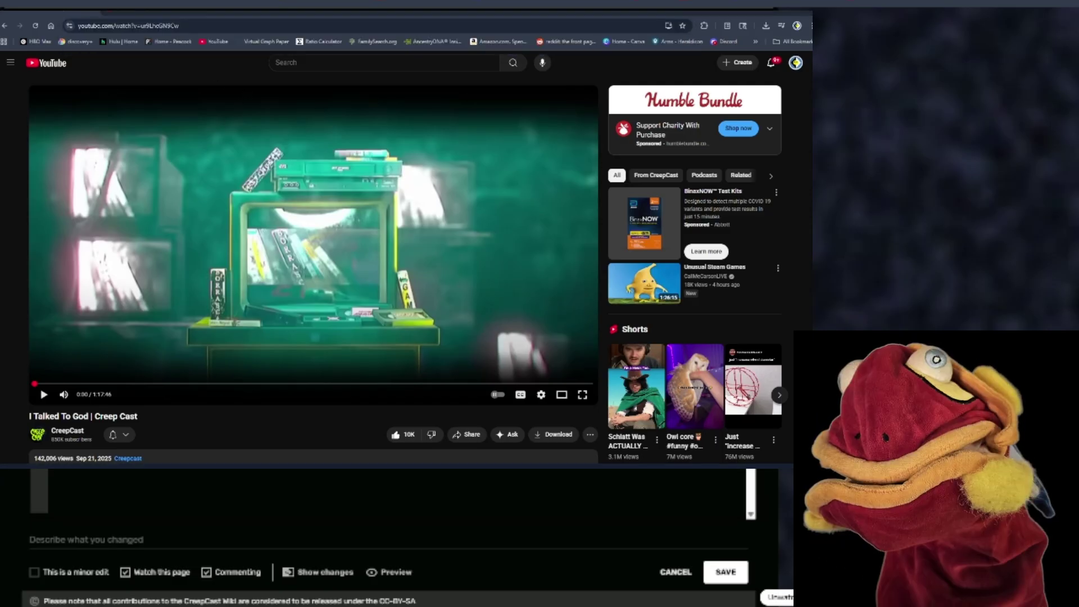
{"action": "key", "text": "alt+Tab"}
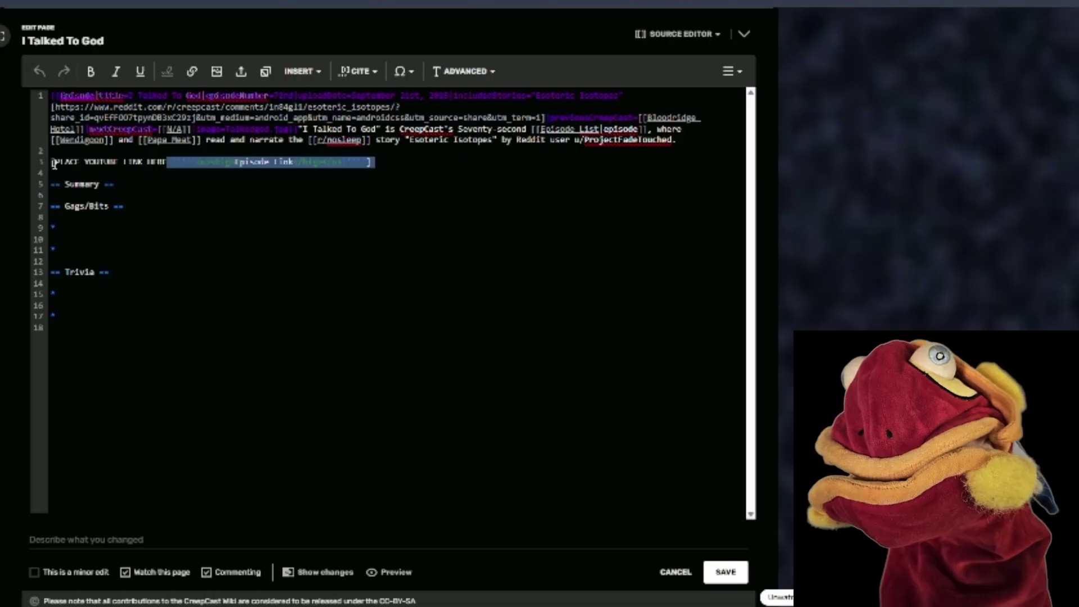
Step: Replace the PLACE YOUTUBE LINK HERE placeholder with the copied YouTube address and save the page
{"action": "double_click", "coordinate": [61, 163]}
{"action": "left_click", "coordinate": [63, 163]}
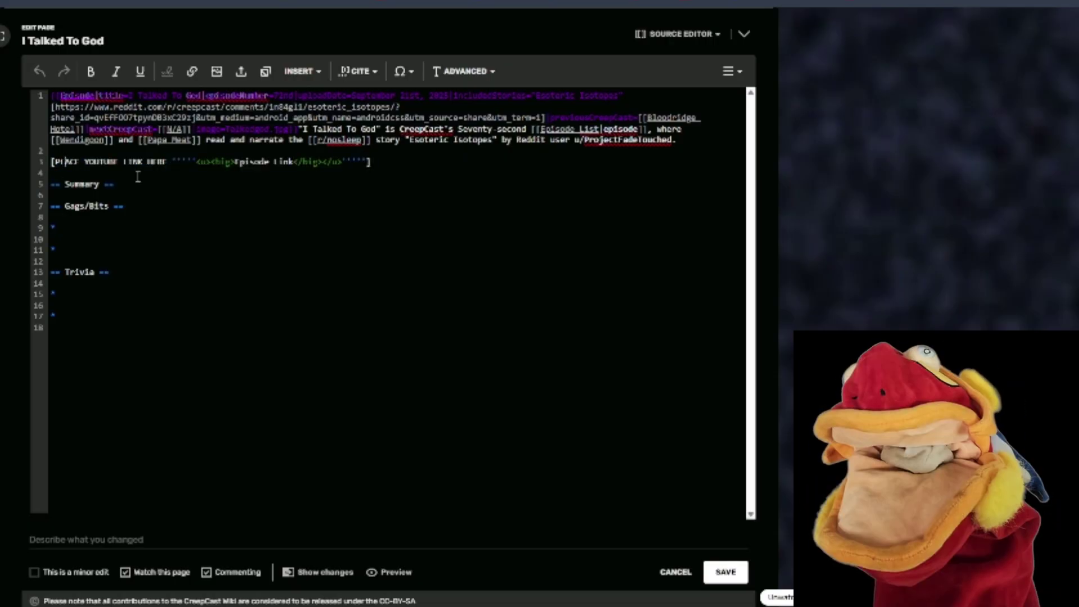
{"action": "triple_click", "coordinate": [164, 162]}
{"action": "left_click", "coordinate": [166, 162]}
{"action": "left_click_drag", "start_coordinate": [167, 162], "coordinate": [54, 163]}
{"action": "left_click_drag", "start_coordinate": [169, 162], "coordinate": [54, 163]}
{"action": "key", "text": "BackSpace"}
{"action": "type", "text": "https://www.youtube.com/watch?v=ur8lhcGN9Cw"}
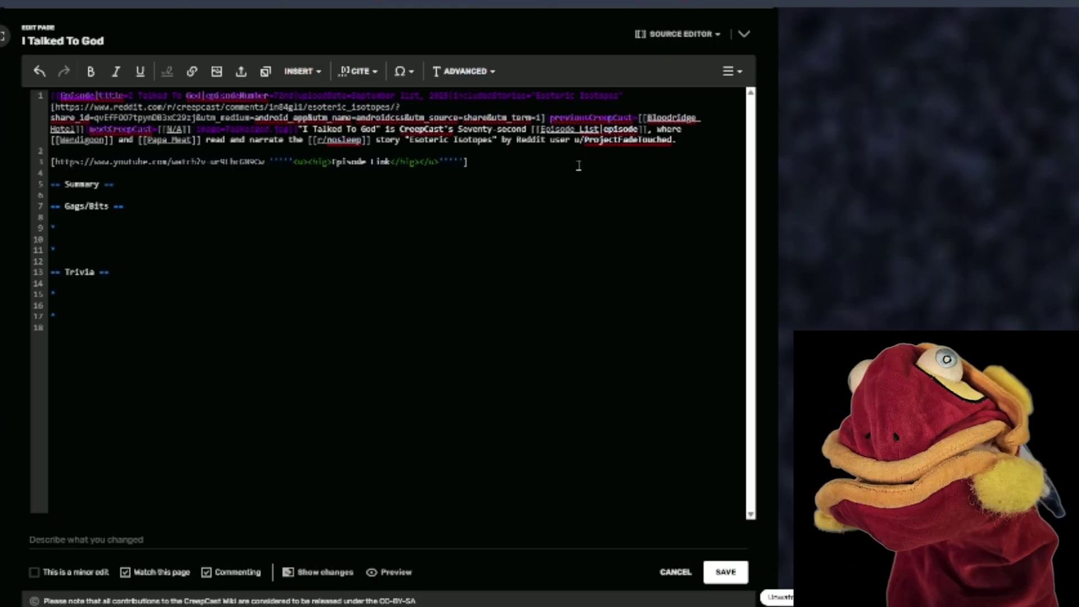
{"action": "left_click", "coordinate": [729, 573]}
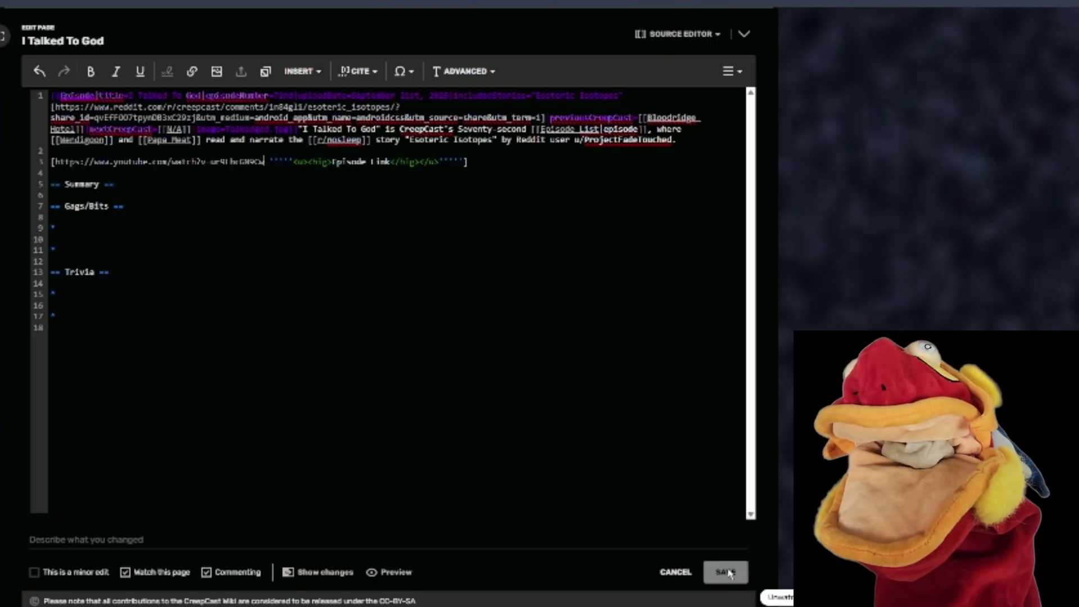
Step: Follow the intro's episode link to the Episode List and reach the I Talked To God page from its Season 8 entry
{"action": "scroll", "coordinate": [353, 356], "scroll_direction": "up", "scroll_amount": 5}
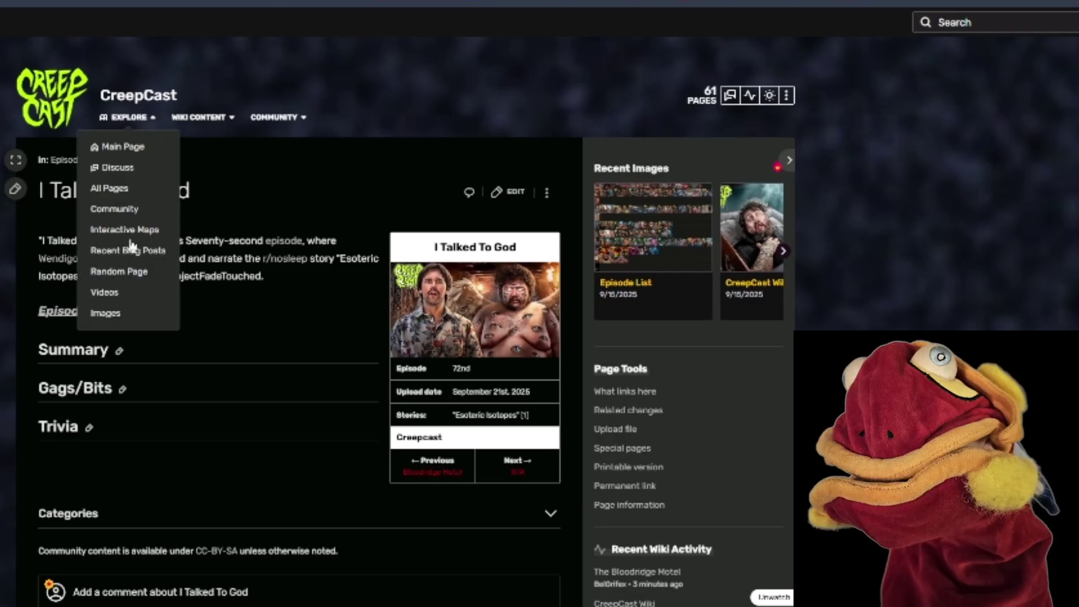
{"action": "mouse_move", "coordinate": [558, 212]}
{"action": "left_click", "coordinate": [284, 241]}
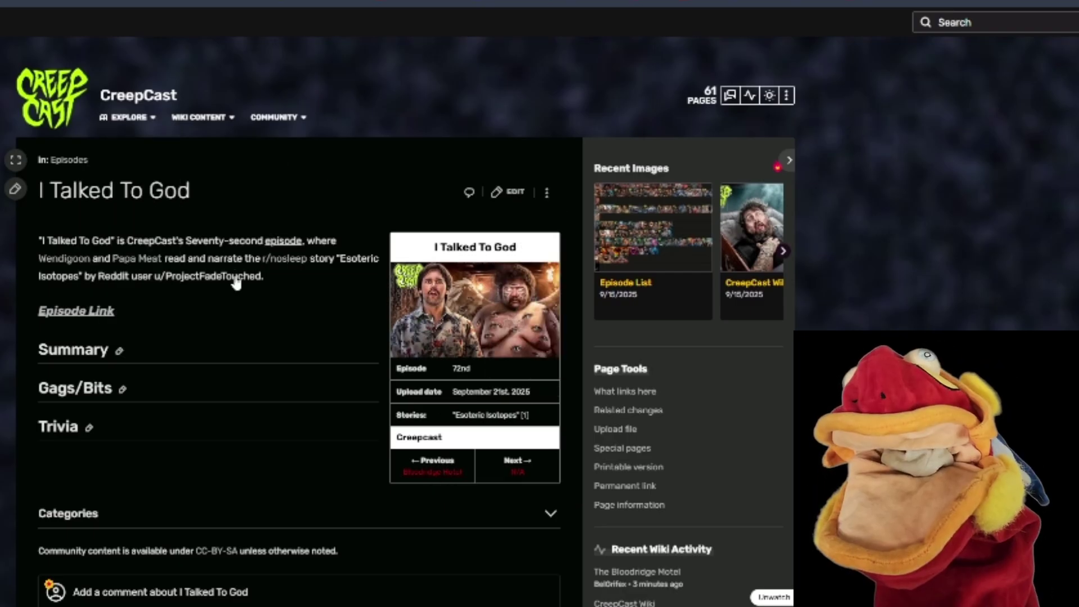
{"action": "left_click", "coordinate": [101, 429]}
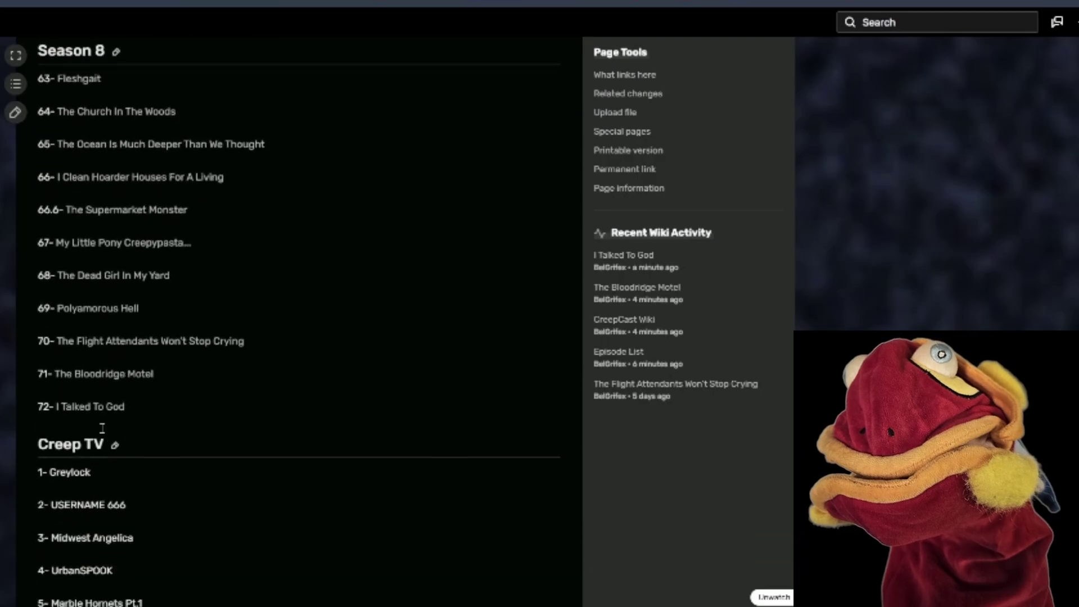
{"action": "left_click", "coordinate": [90, 406]}
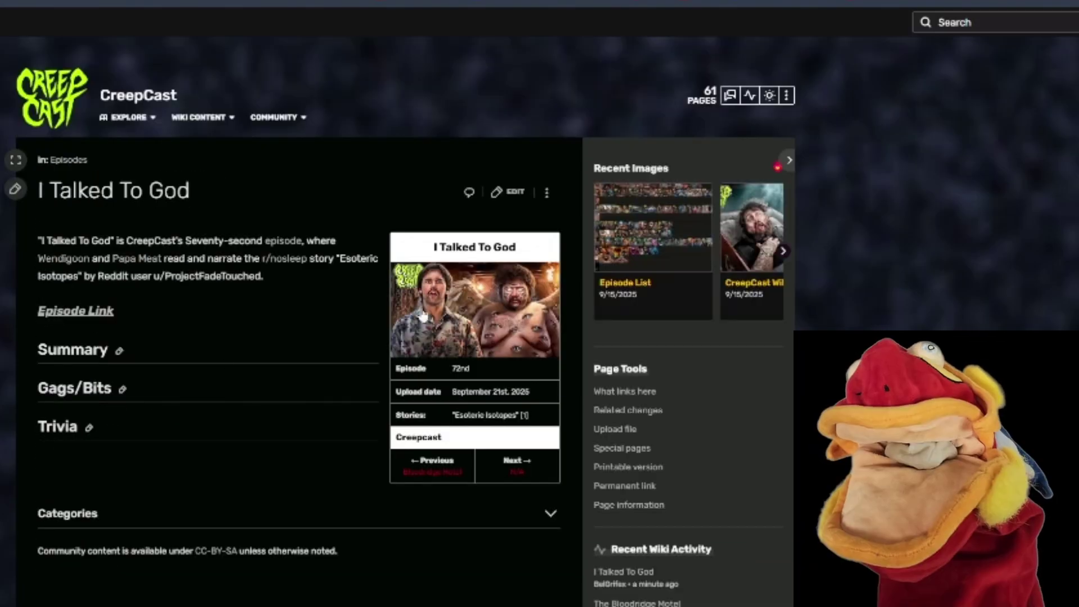
Step: Add The in front of Bloodridge Hotel in the Episode template's previousCreepCast link and save the page
{"action": "left_click", "coordinate": [518, 193]}
{"action": "left_click", "coordinate": [649, 294]}
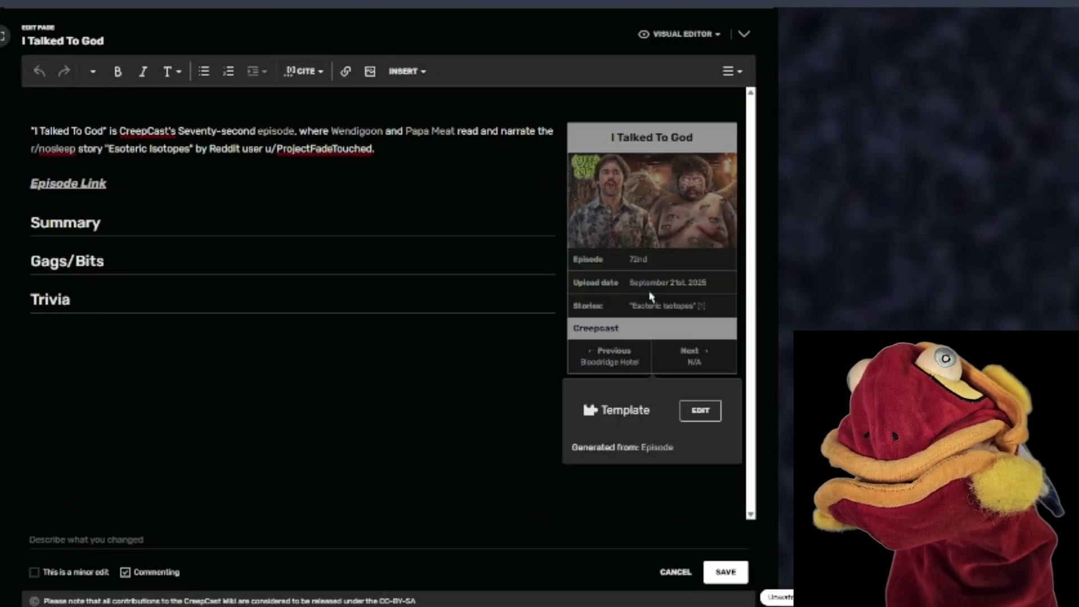
{"action": "left_click", "coordinate": [688, 410]}
{"action": "scroll", "coordinate": [347, 403], "scroll_direction": "down", "scroll_amount": 5}
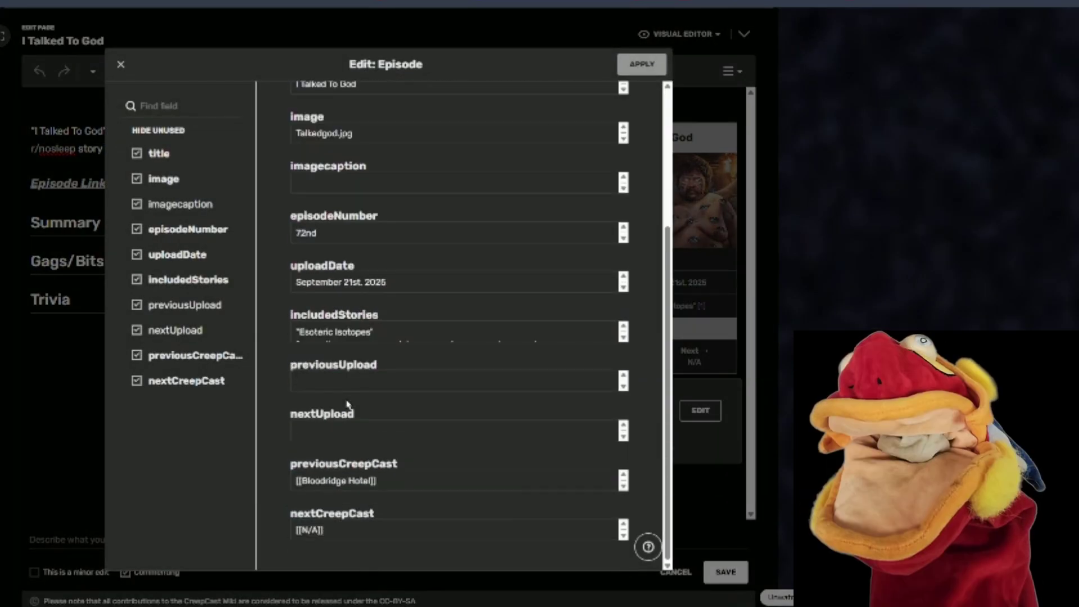
{"action": "left_click", "coordinate": [302, 482]}
{"action": "type", "text": "The"}
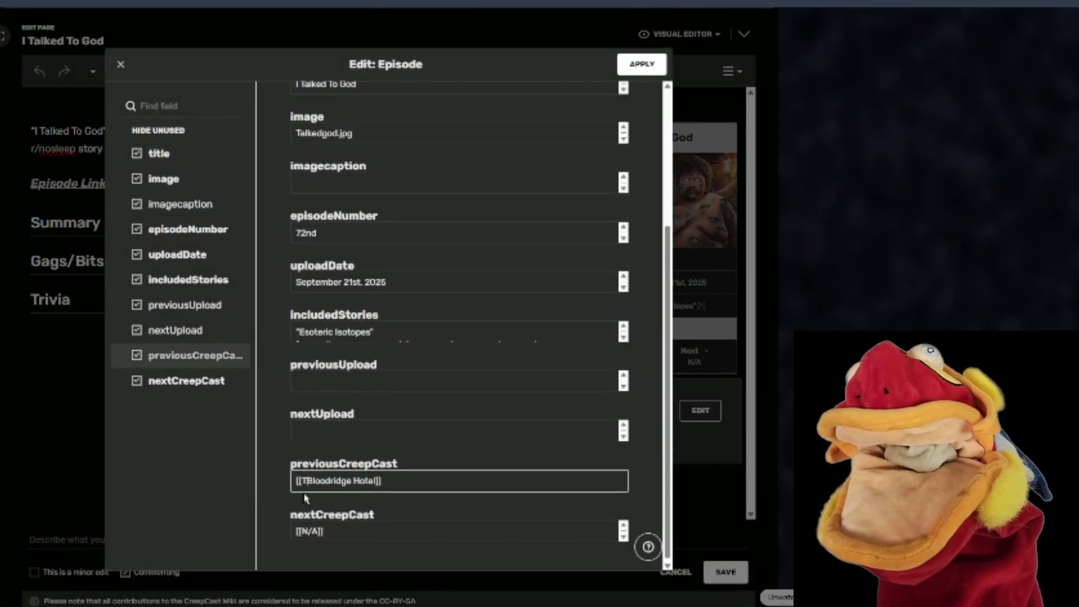
{"action": "left_click", "coordinate": [652, 71]}
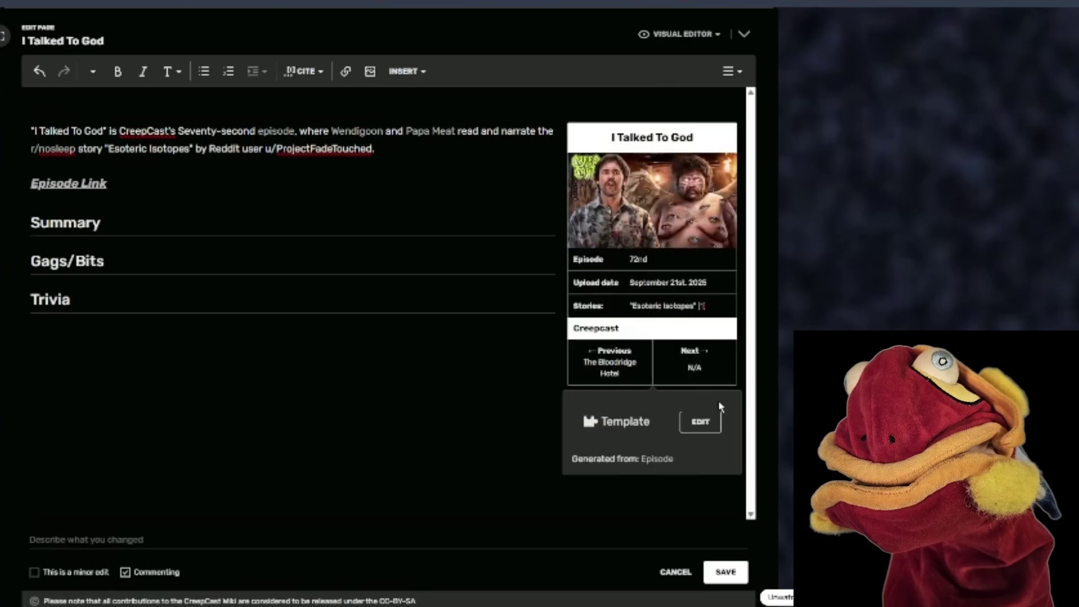
{"action": "left_click", "coordinate": [723, 570]}
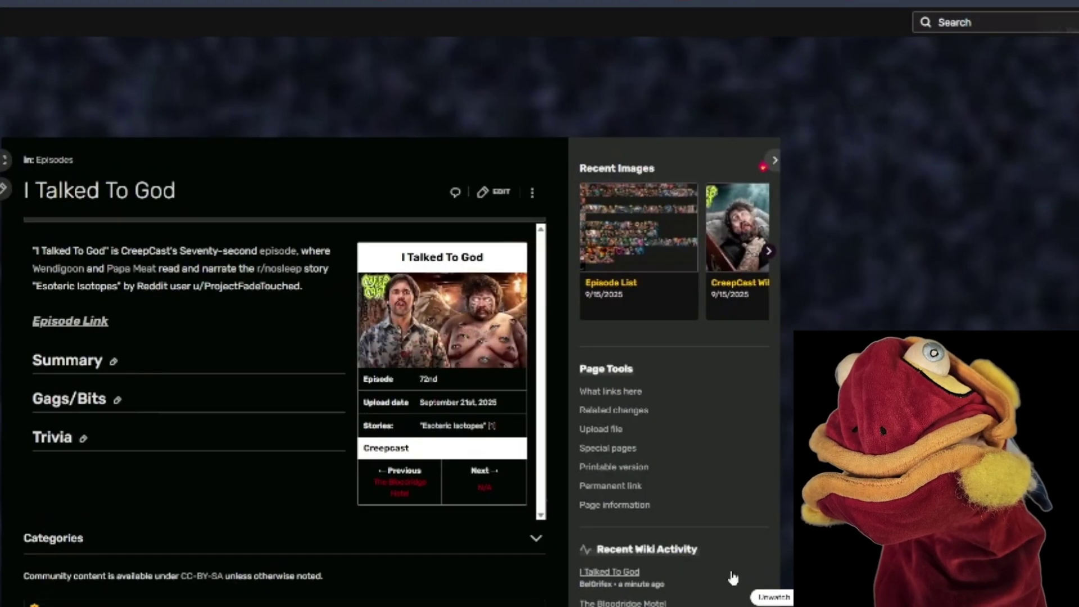
Step: Compare the infobox's previous-episode link with entry 71 under Season 8 of the Episode List, and reopen I Talked To God
{"action": "scroll", "coordinate": [583, 406], "scroll_direction": "down", "scroll_amount": 3}
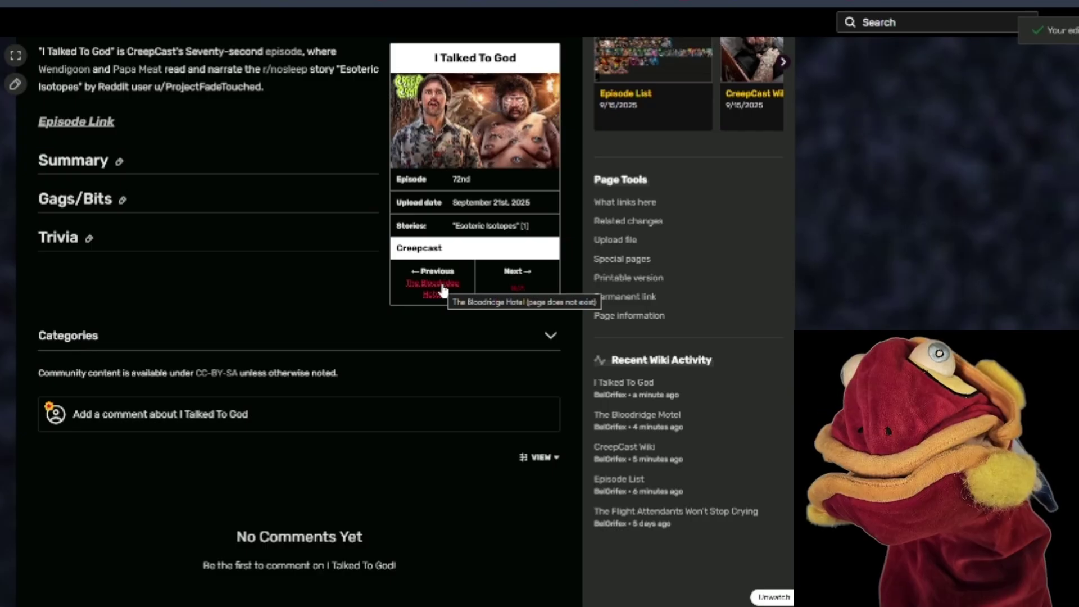
{"action": "scroll", "coordinate": [441, 285], "scroll_direction": "up", "scroll_amount": 1}
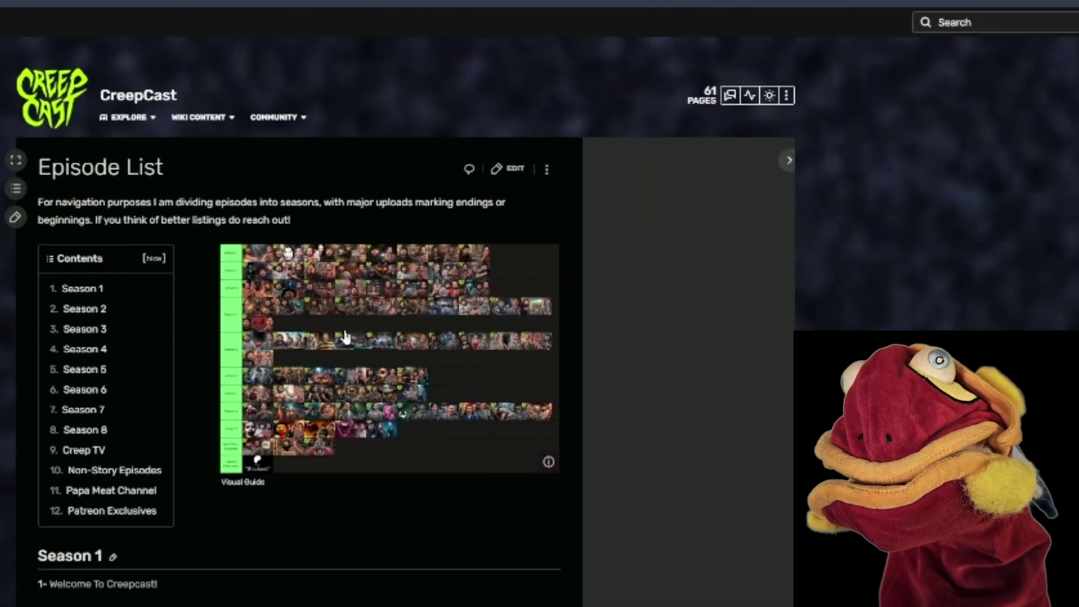
{"action": "left_click", "coordinate": [120, 435]}
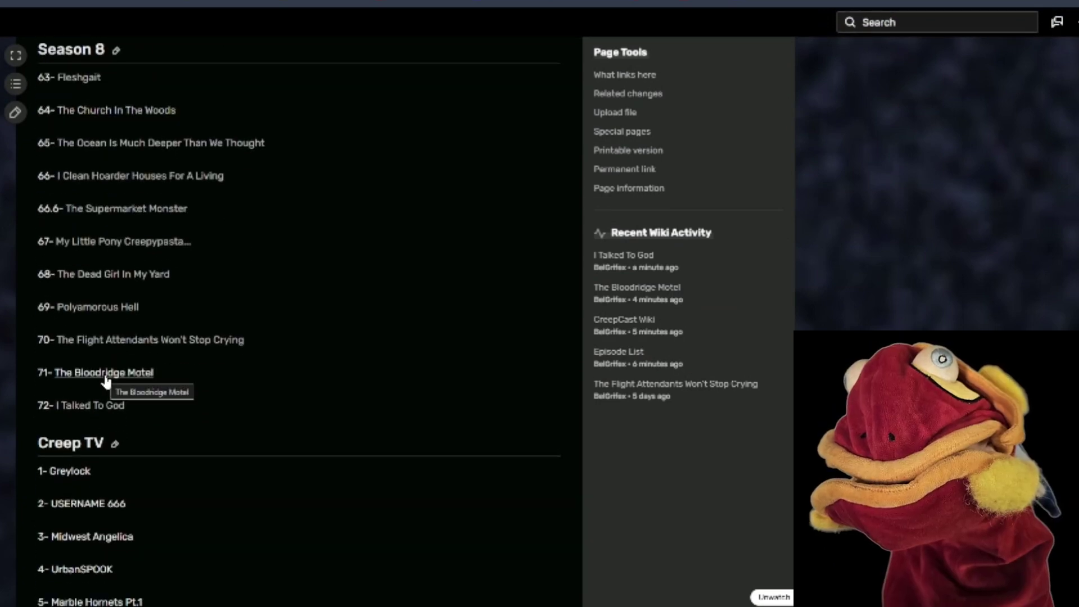
{"action": "left_click", "coordinate": [72, 409]}
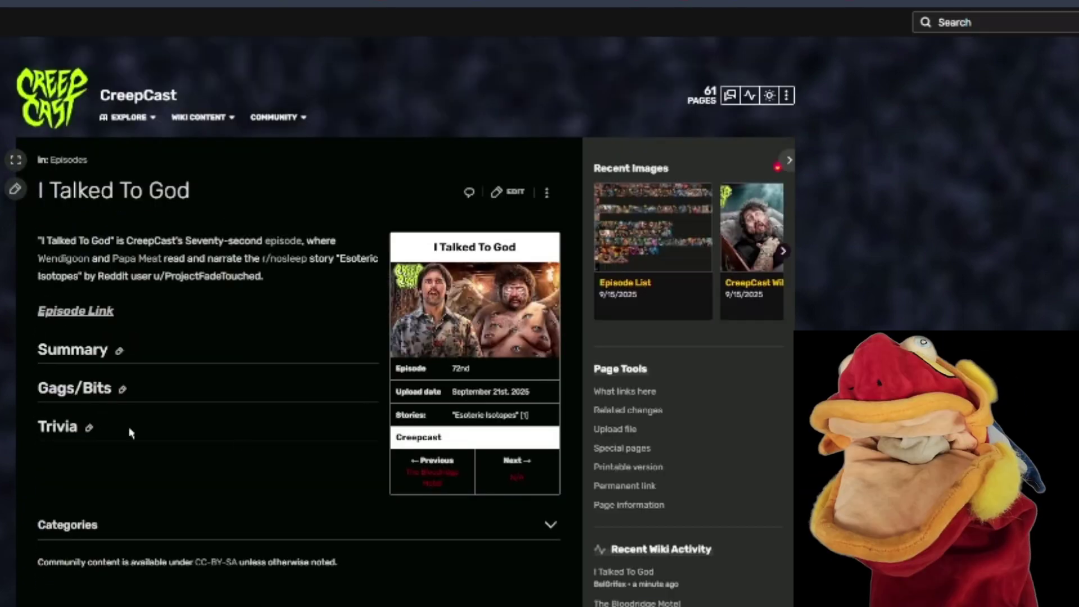
Step: Correct the Episode template's previousCreepCast link to The Bloodridge Motel and save the page
{"action": "left_click", "coordinate": [507, 193]}
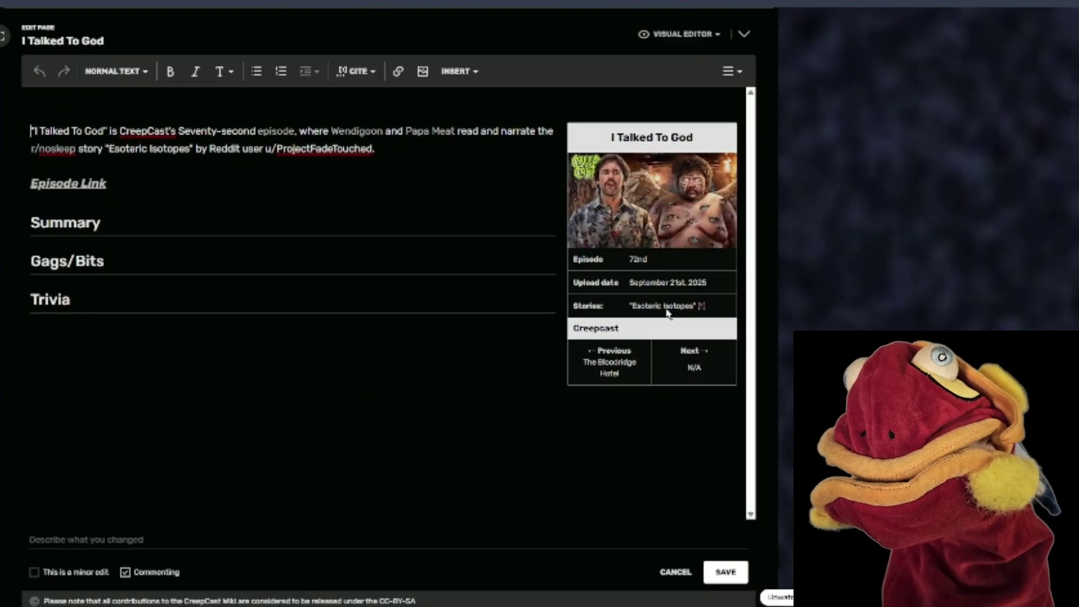
{"action": "left_click", "coordinate": [682, 305]}
{"action": "left_click", "coordinate": [698, 431]}
{"action": "scroll", "coordinate": [356, 390], "scroll_direction": "down", "scroll_amount": 4}
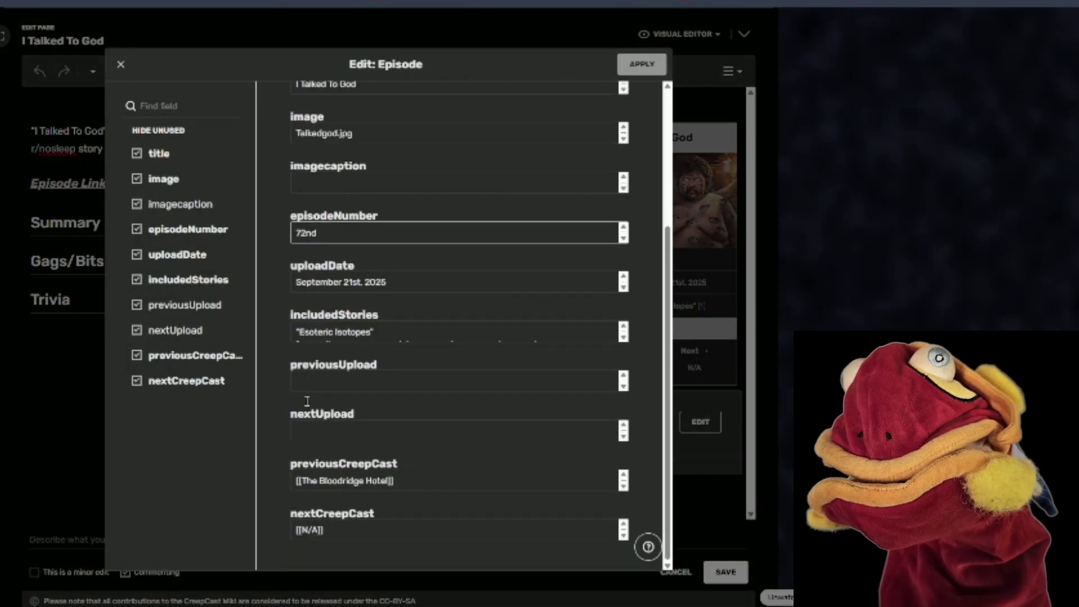
{"action": "left_click", "coordinate": [370, 481]}
{"action": "key", "text": "BackSpace"}
{"action": "type", "text": "H"}
{"action": "left_click", "coordinate": [644, 68]}
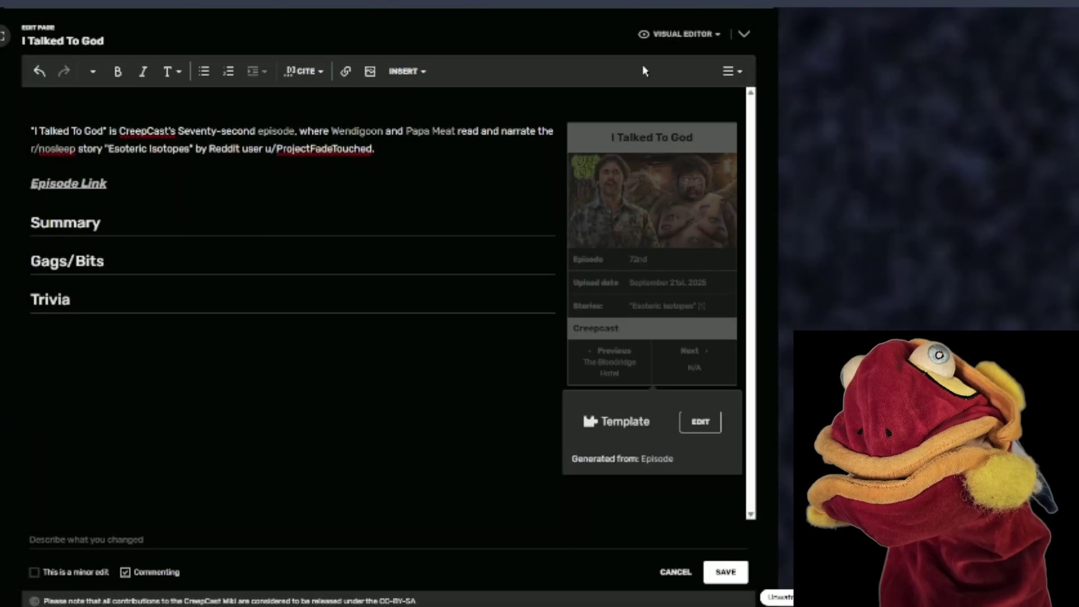
{"action": "left_click", "coordinate": [722, 571]}
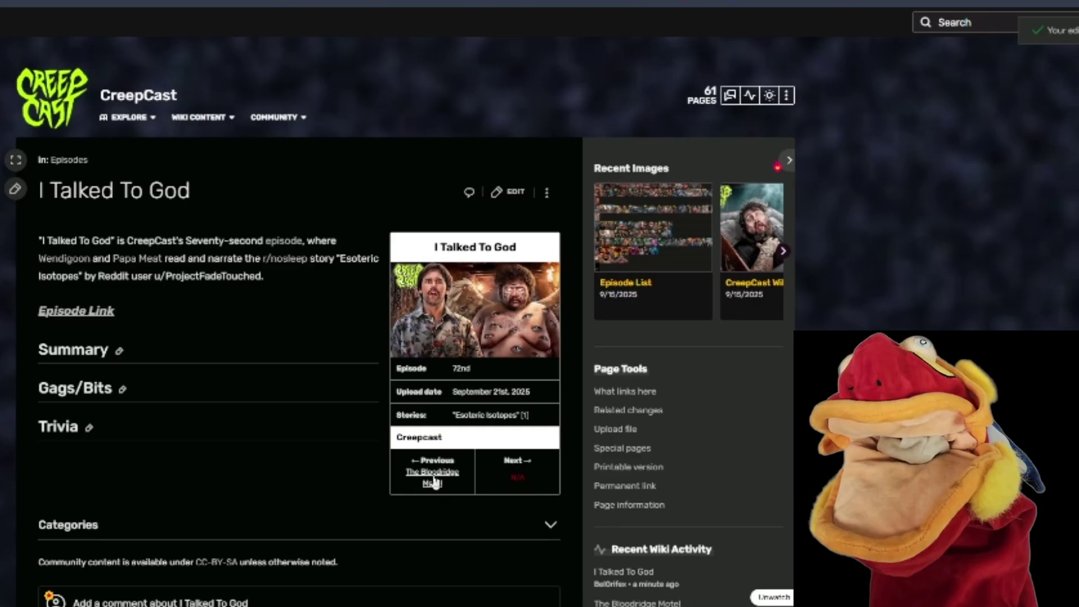
Step: Test the previous and next links between I Talked To God and The Bloodridge Motel, and review the titles in the intro
{"action": "left_click", "coordinate": [434, 482]}
{"action": "left_click", "coordinate": [506, 527]}
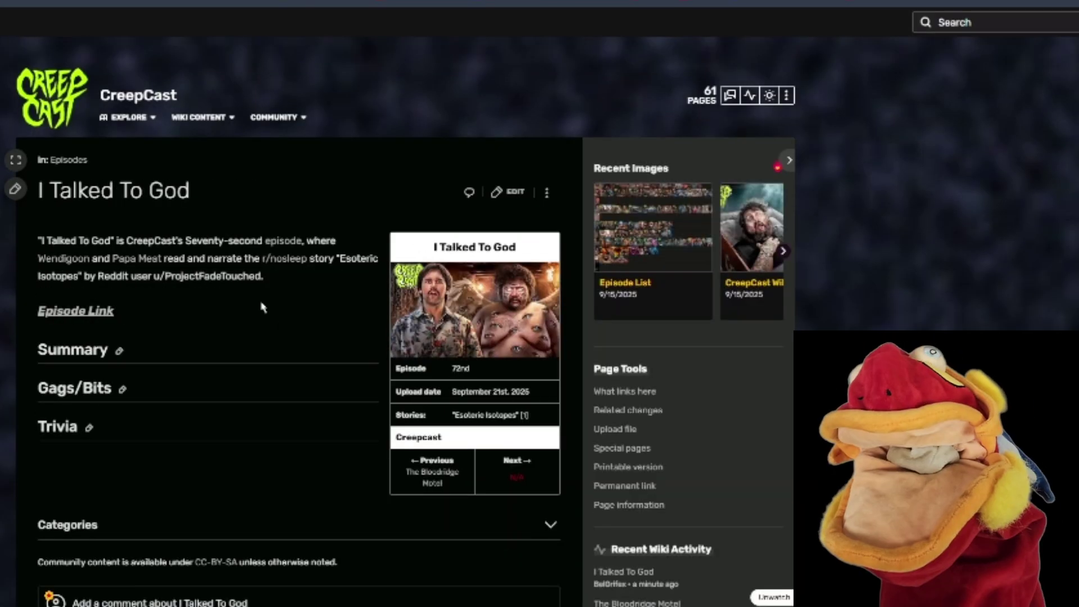
{"action": "double_click", "coordinate": [360, 256]}
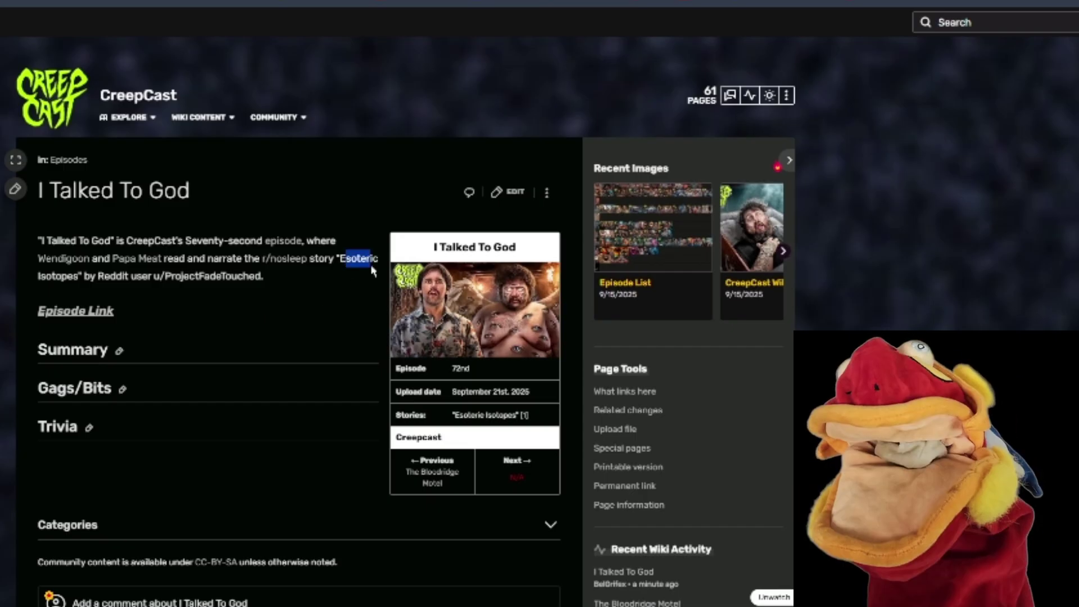
{"action": "left_click", "coordinate": [97, 293]}
{"action": "left_click_drag", "start_coordinate": [43, 244], "coordinate": [110, 243]}
{"action": "left_click", "coordinate": [197, 337]}
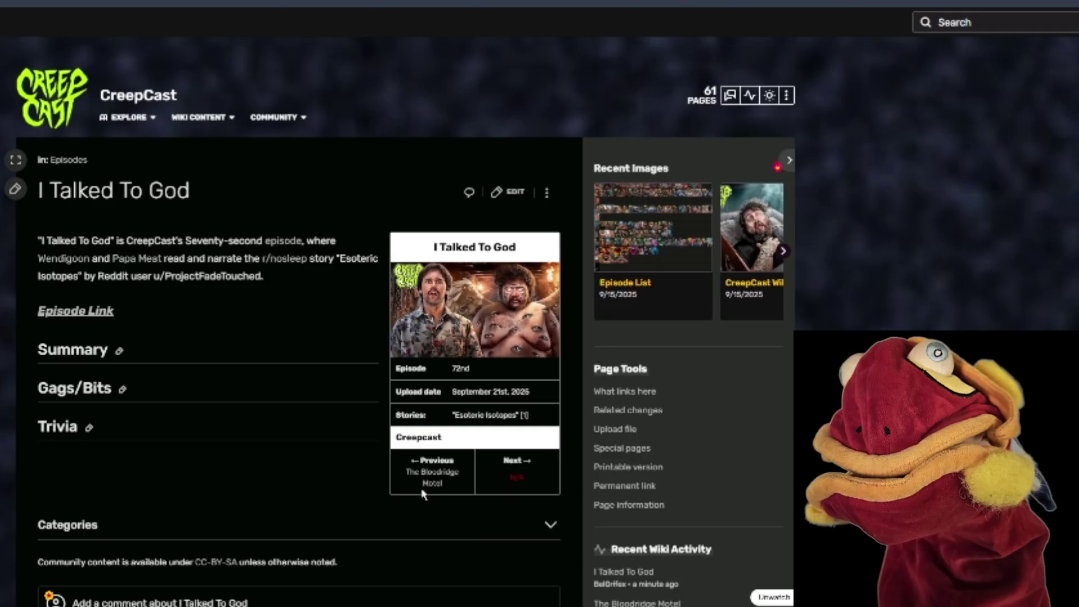
Step: Go back through the previous-episode links to Polyamorous Hell and examine the episode and story titles in its intro and infobox
{"action": "left_click", "coordinate": [432, 478]}
{"action": "left_click", "coordinate": [427, 550]}
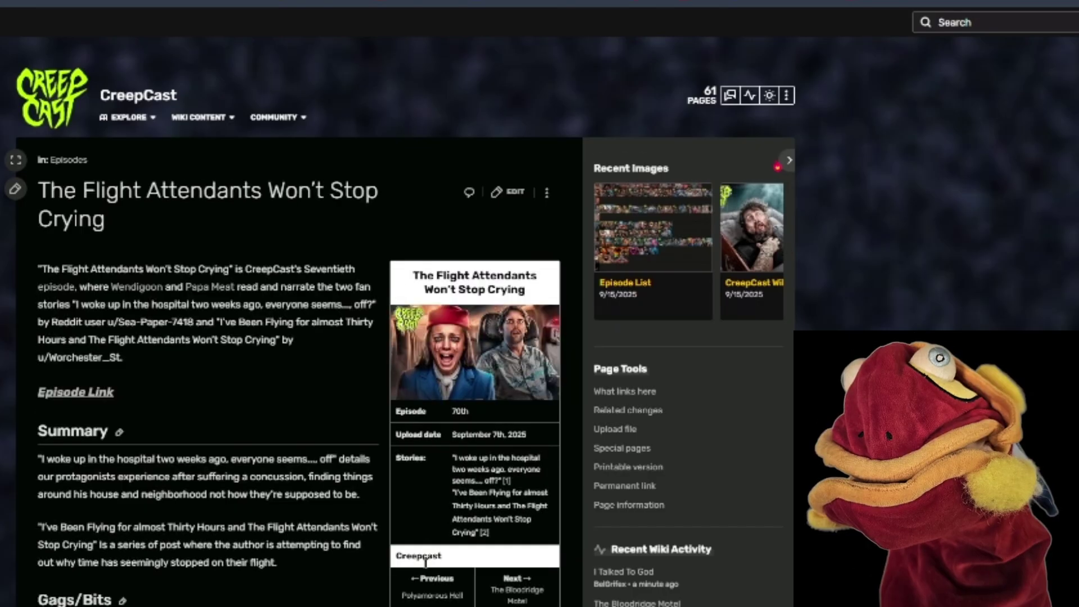
{"action": "left_click", "coordinate": [433, 594]}
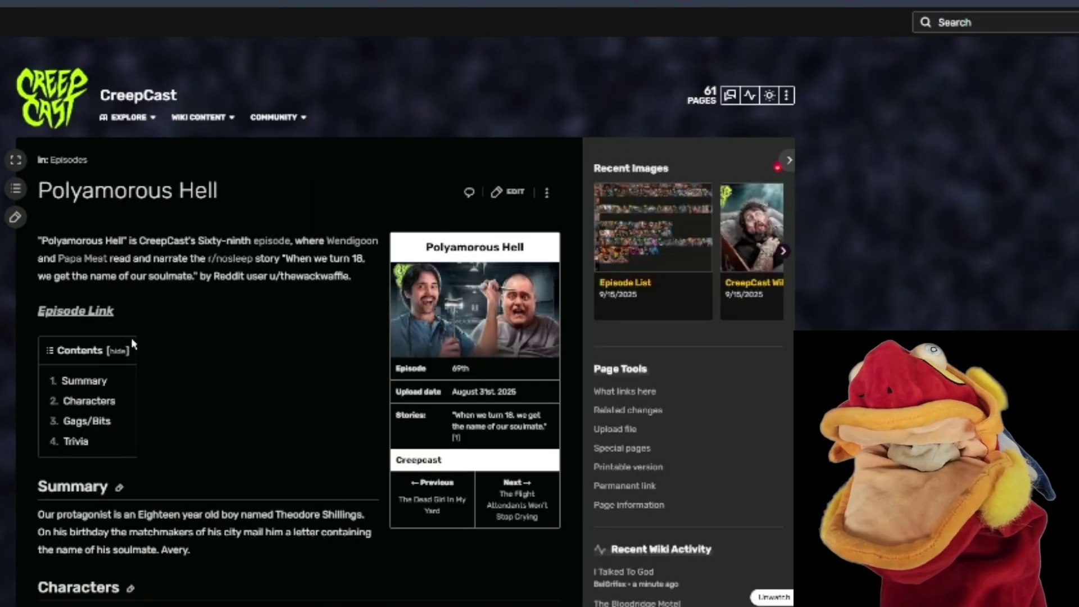
{"action": "left_click_drag", "start_coordinate": [298, 258], "coordinate": [187, 276]}
{"action": "left_click", "coordinate": [260, 378]}
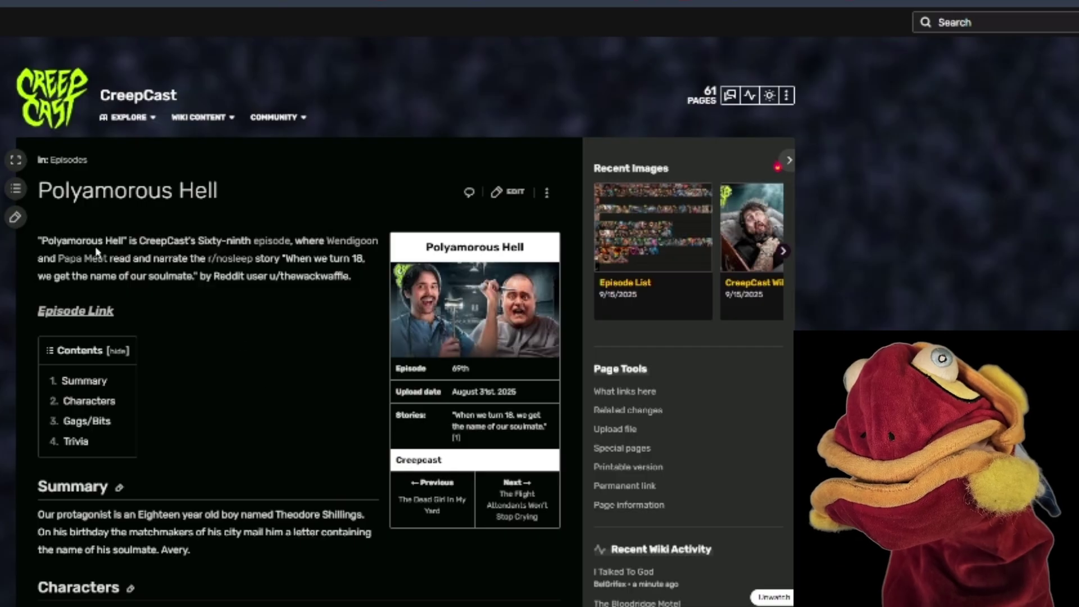
{"action": "left_click_drag", "start_coordinate": [44, 240], "coordinate": [128, 240]}
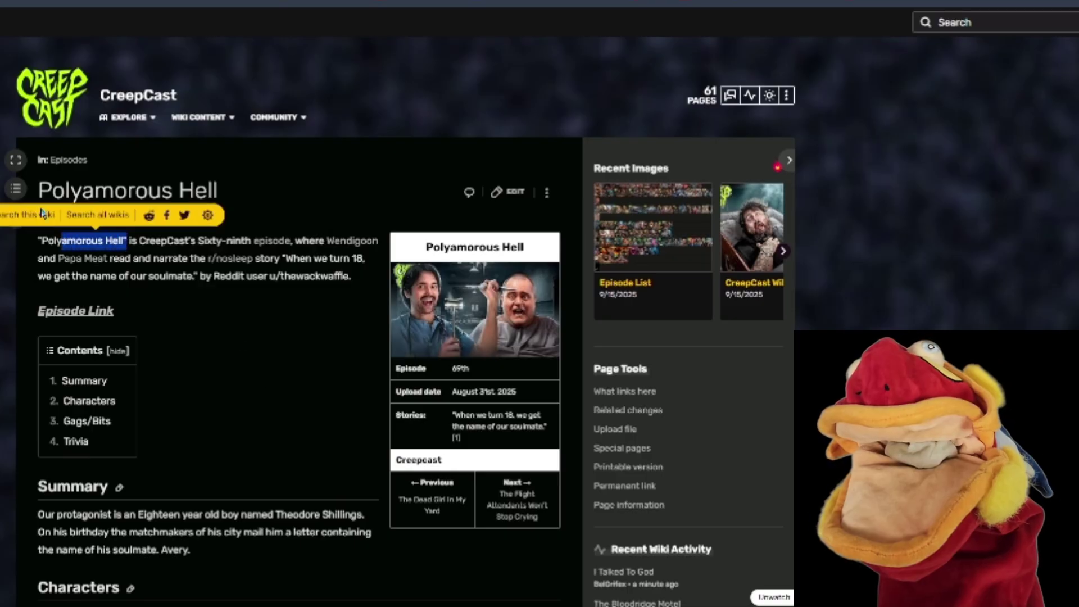
{"action": "left_click", "coordinate": [265, 315]}
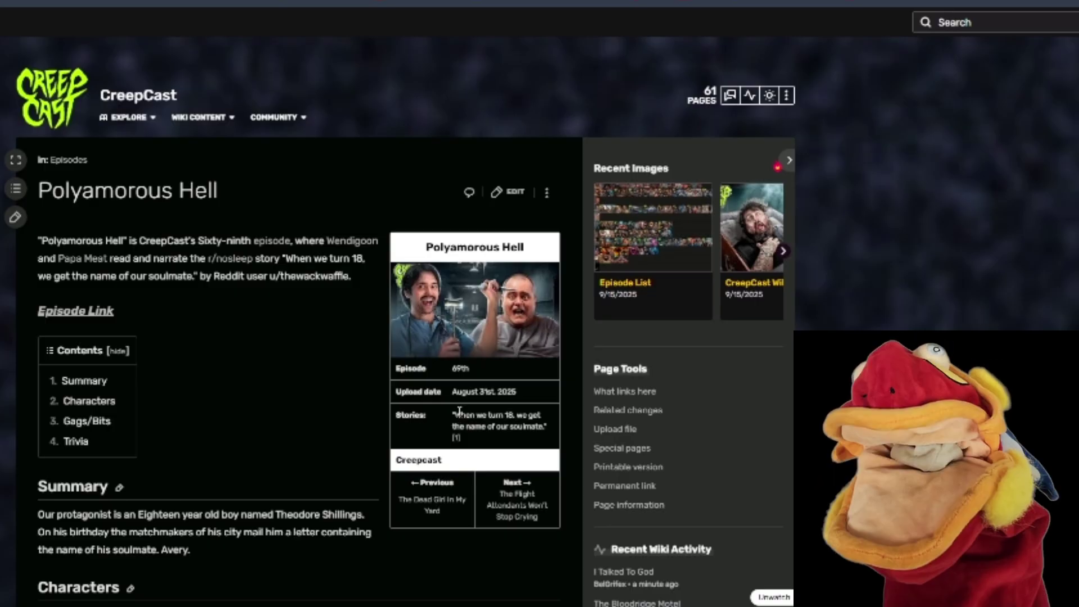
{"action": "left_click_drag", "start_coordinate": [459, 412], "coordinate": [546, 441]}
{"action": "left_click", "coordinate": [222, 411]}
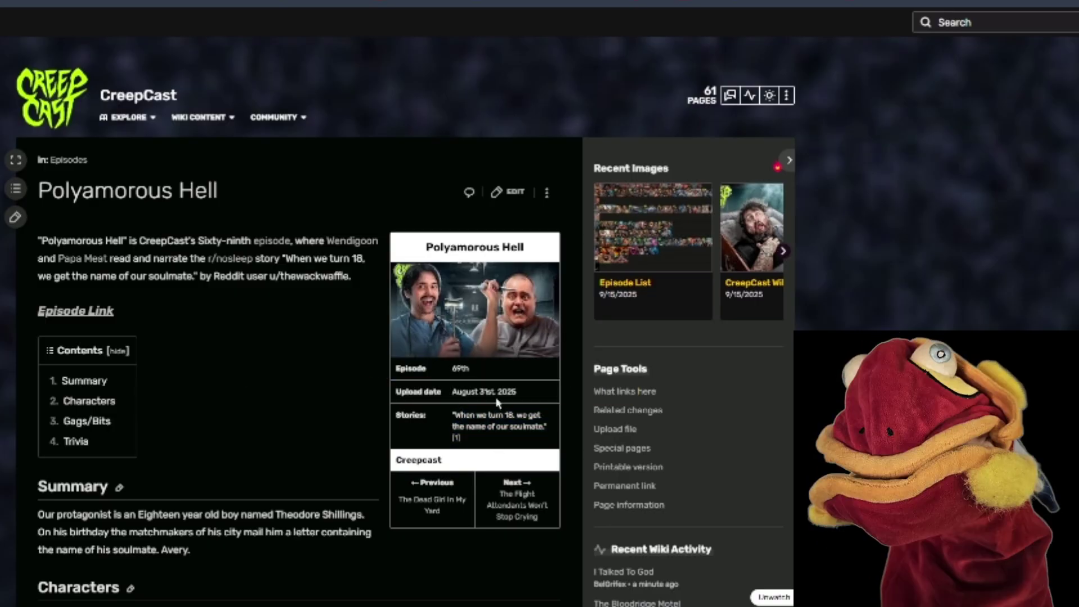
Step: Follow the next-episode links from Polyamorous Hell back to I Talked To God and test its Episode Link
{"action": "scroll", "coordinate": [171, 250], "scroll_direction": "down", "scroll_amount": 2}
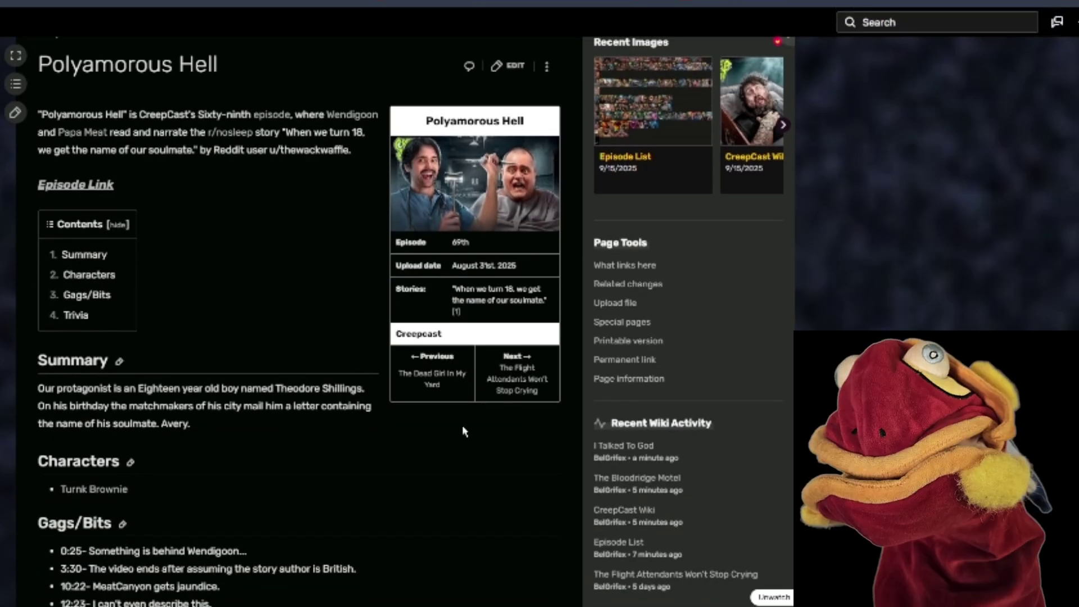
{"action": "left_click", "coordinate": [523, 384]}
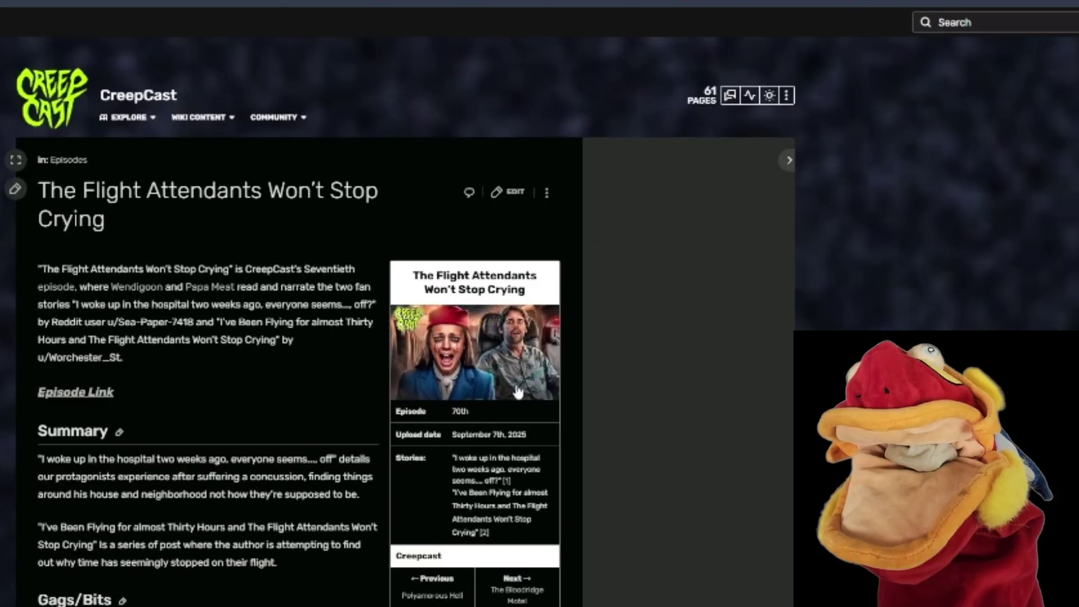
{"action": "left_click", "coordinate": [516, 597]}
{"action": "left_click", "coordinate": [517, 528]}
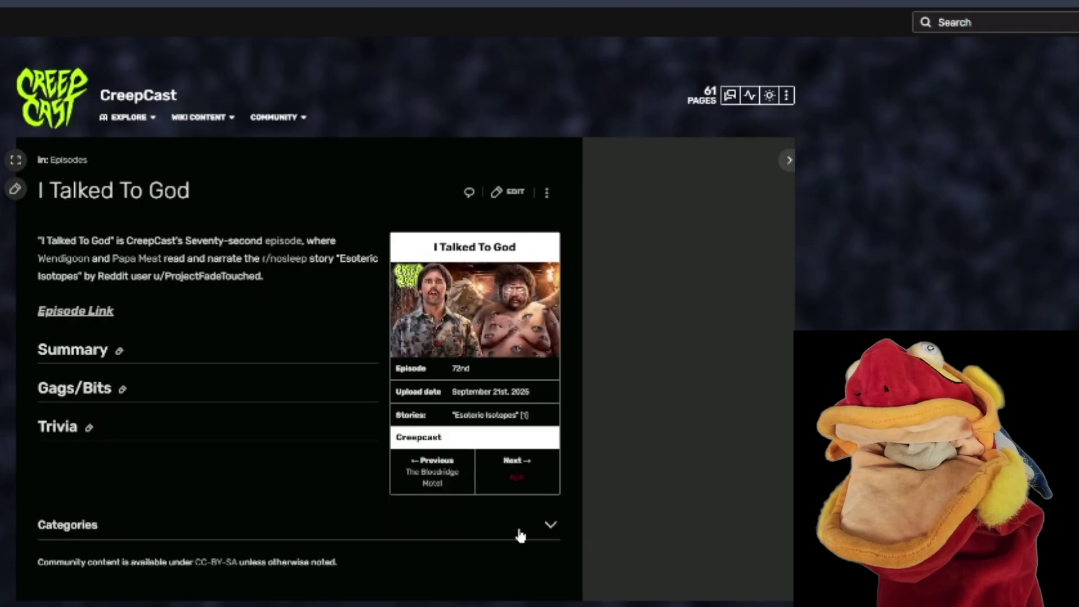
{"action": "left_click", "coordinate": [99, 315]}
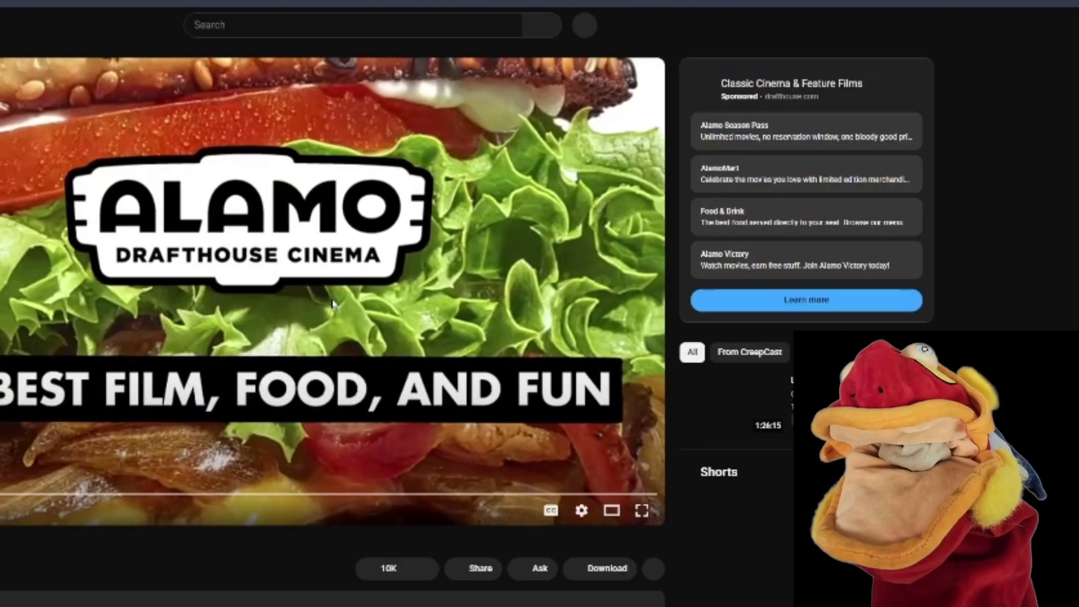
Step: Return from the episode video to the I Talked To God page and test its "Esoteric Isotopes" source link
{"action": "scroll", "coordinate": [79, 352], "scroll_direction": "down", "scroll_amount": 1}
{"action": "scroll", "coordinate": [78, 354], "scroll_direction": "down", "scroll_amount": 1}
{"action": "scroll", "coordinate": [79, 354], "scroll_direction": "up", "scroll_amount": 2}
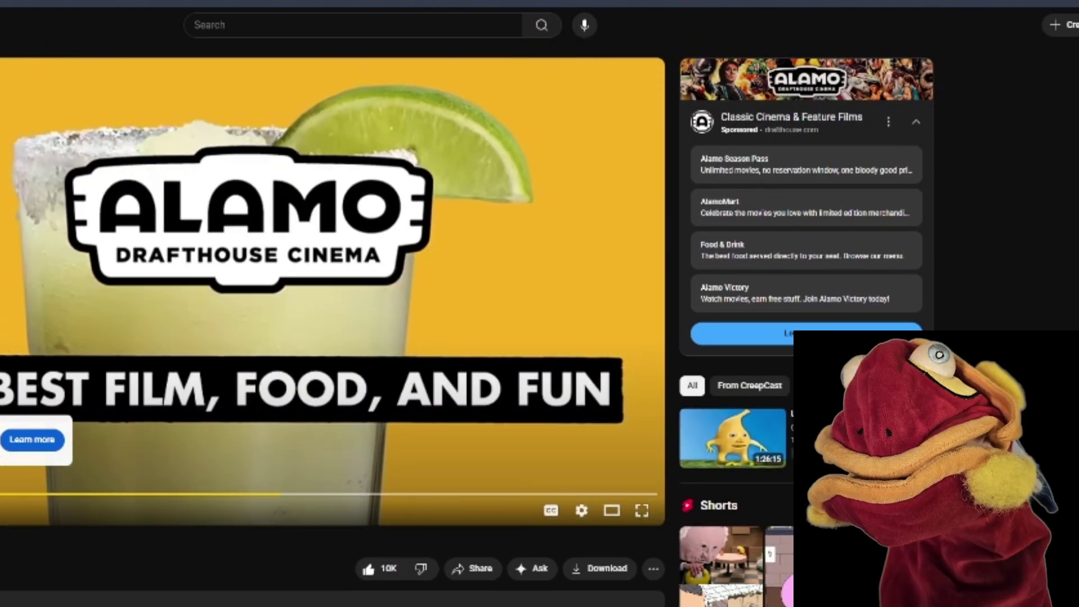
{"action": "key", "text": "alt+Left"}
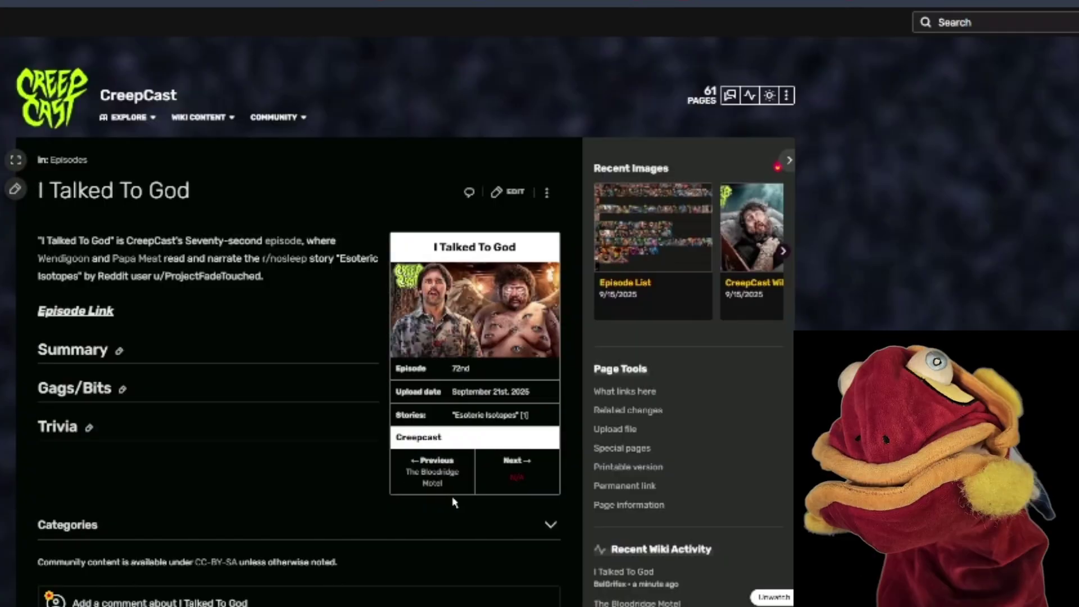
{"action": "left_click", "coordinate": [518, 414]}
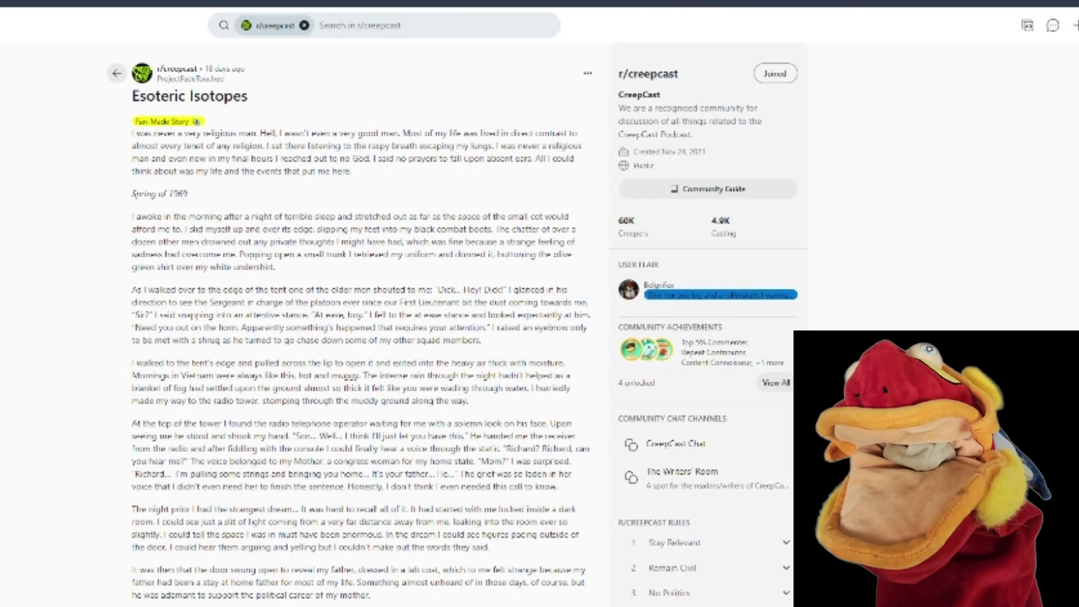
{"action": "left_click", "coordinate": [34, 2]}
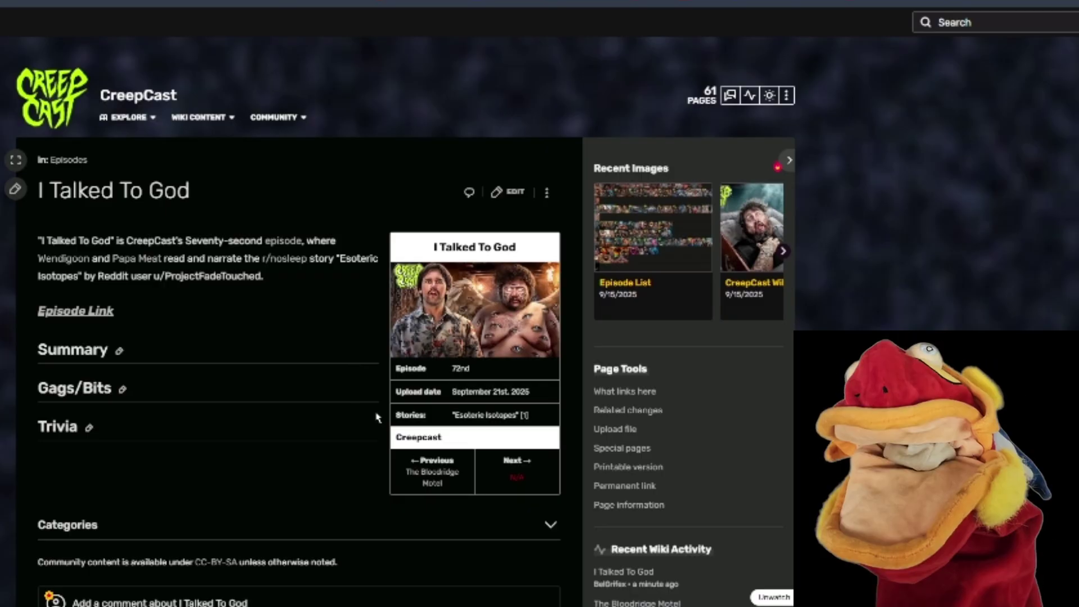
Step: Open the wiki's home page and check the latest episode entry among the Important Pages
{"action": "mouse_move", "coordinate": [215, 113]}
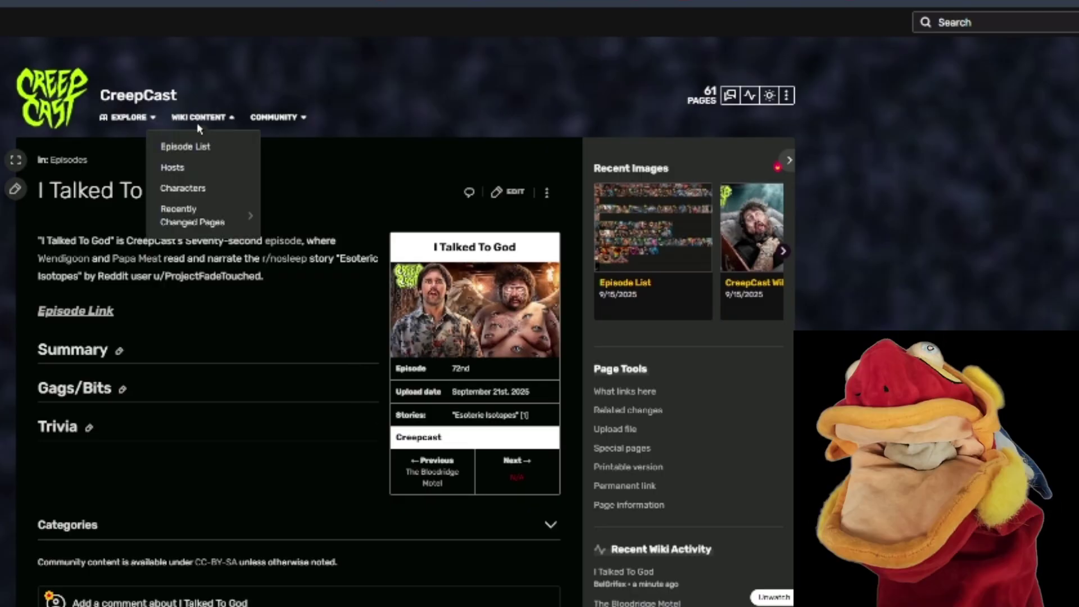
{"action": "left_click", "coordinate": [83, 106]}
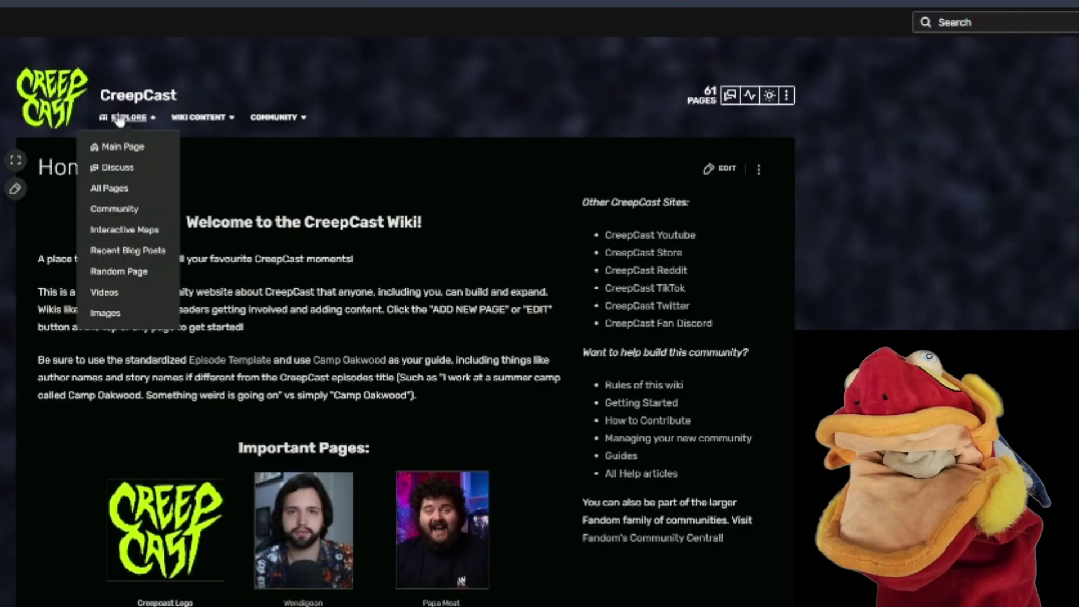
{"action": "scroll", "coordinate": [574, 456], "scroll_direction": "down", "scroll_amount": 6}
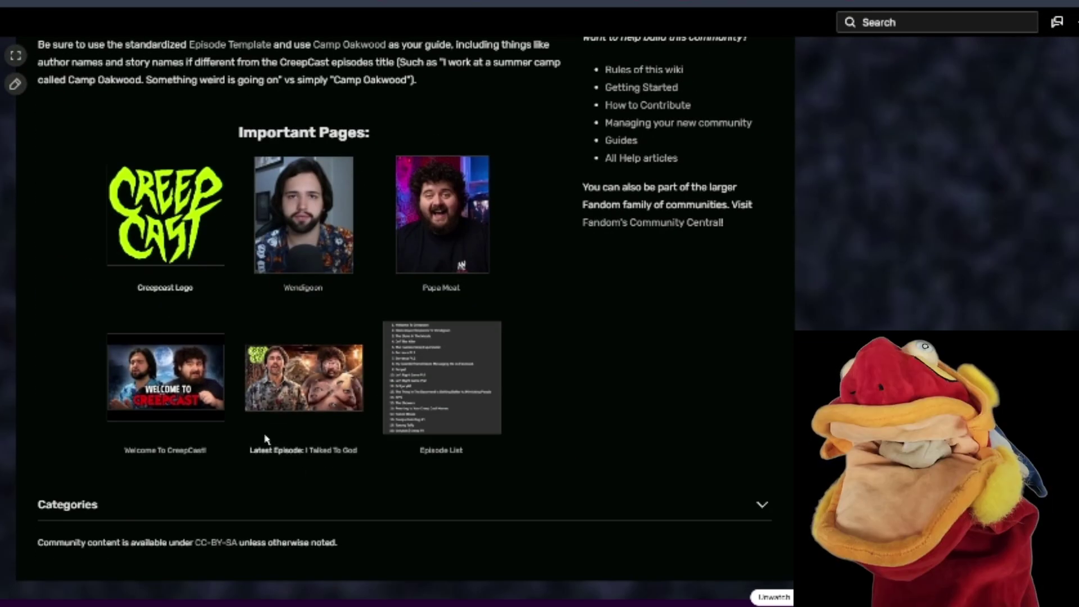
{"action": "scroll", "coordinate": [247, 315], "scroll_direction": "up", "scroll_amount": 6}
Step: Open the wiki's Episode List and look through its full length
{"action": "mouse_move", "coordinate": [199, 117]}
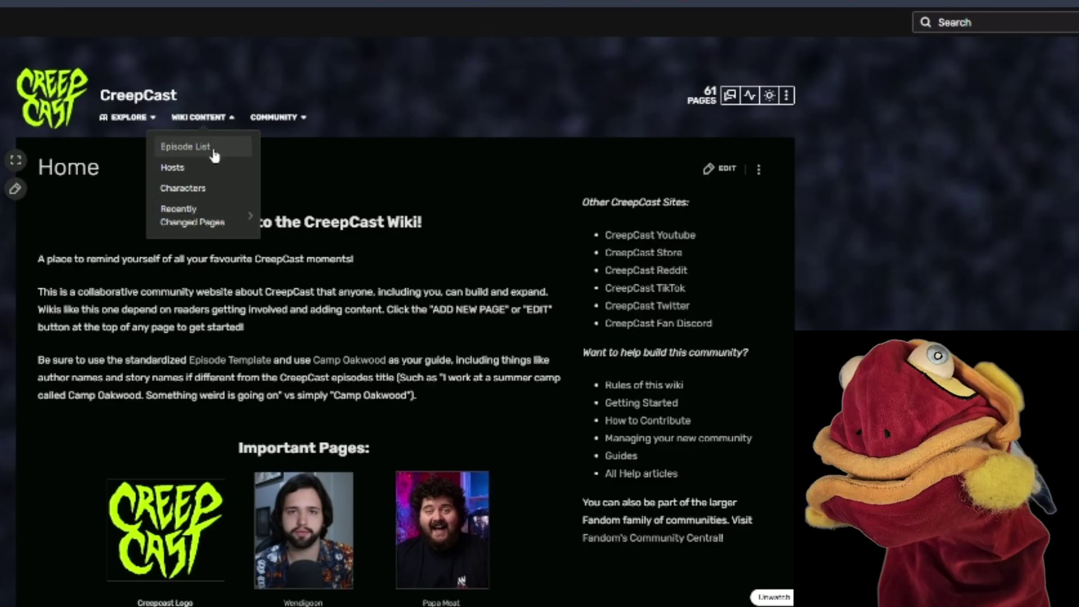
{"action": "left_click", "coordinate": [214, 153]}
{"action": "scroll", "coordinate": [359, 415], "scroll_direction": "down", "scroll_amount": 20}
{"action": "scroll", "coordinate": [304, 366], "scroll_direction": "up", "scroll_amount": 20}
{"action": "mouse_move", "coordinate": [207, 111]}
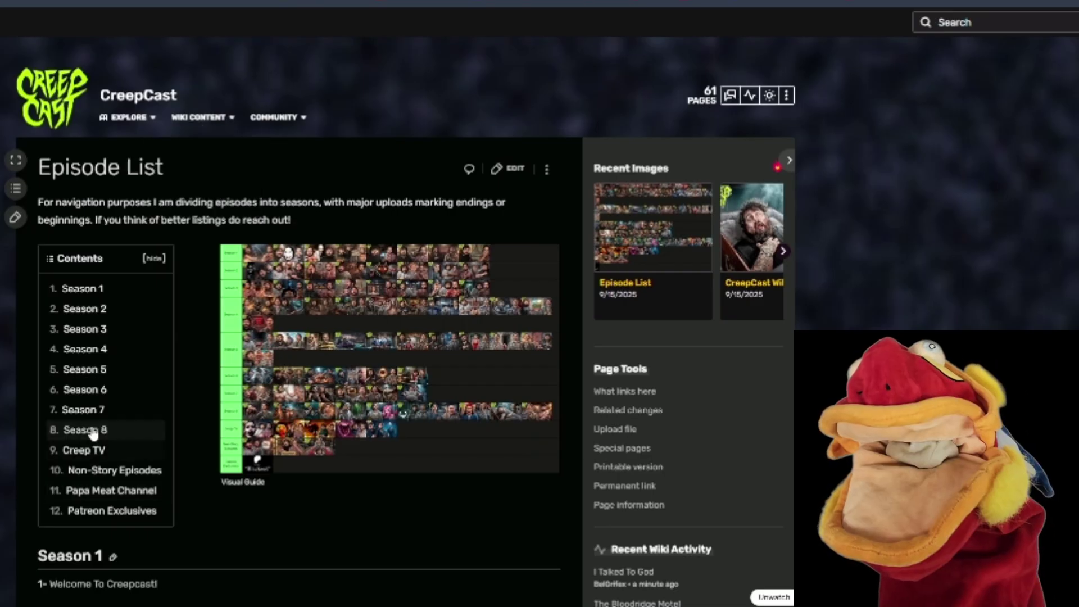
Step: Go to Season 4 in the Episode List and examine the entry "Goatman, Laughing Jack and more..."
{"action": "left_click", "coordinate": [85, 349]}
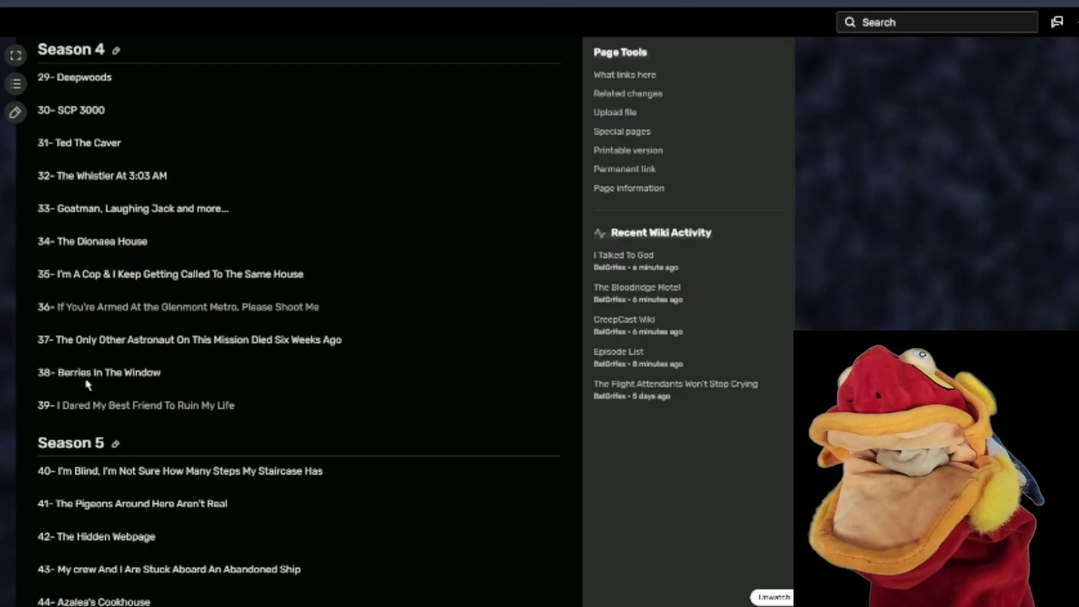
{"action": "left_click_drag", "start_coordinate": [73, 222], "coordinate": [224, 217]}
{"action": "left_click", "coordinate": [214, 357]}
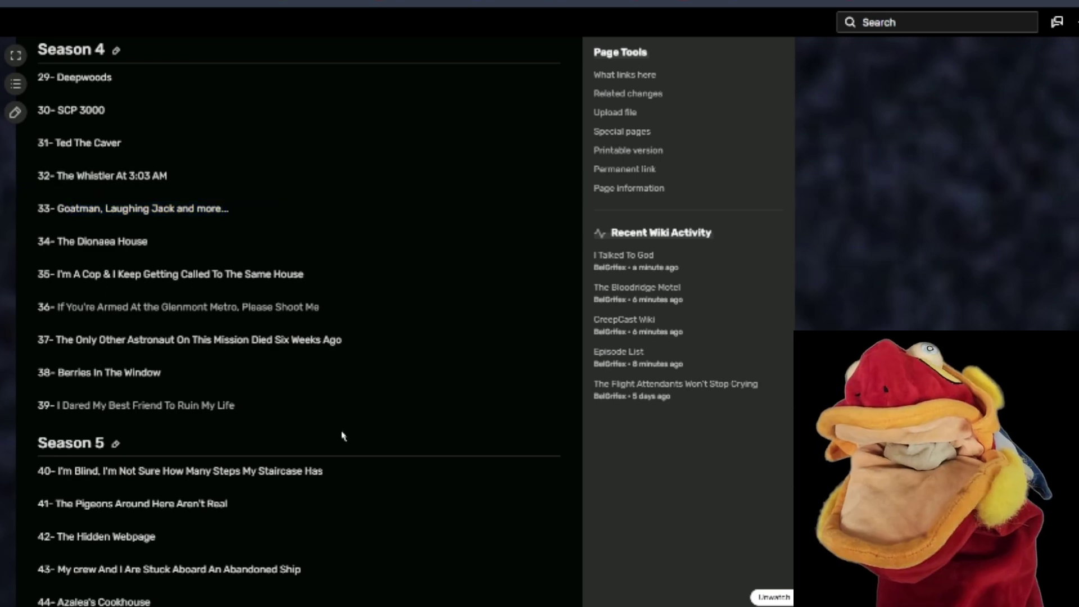
{"action": "scroll", "coordinate": [327, 426], "scroll_direction": "up", "scroll_amount": 2}
{"action": "scroll", "coordinate": [251, 420], "scroll_direction": "down", "scroll_amount": 2}
{"action": "left_click_drag", "start_coordinate": [233, 215], "coordinate": [63, 223]}
{"action": "left_click_drag", "start_coordinate": [63, 223], "coordinate": [217, 213]}
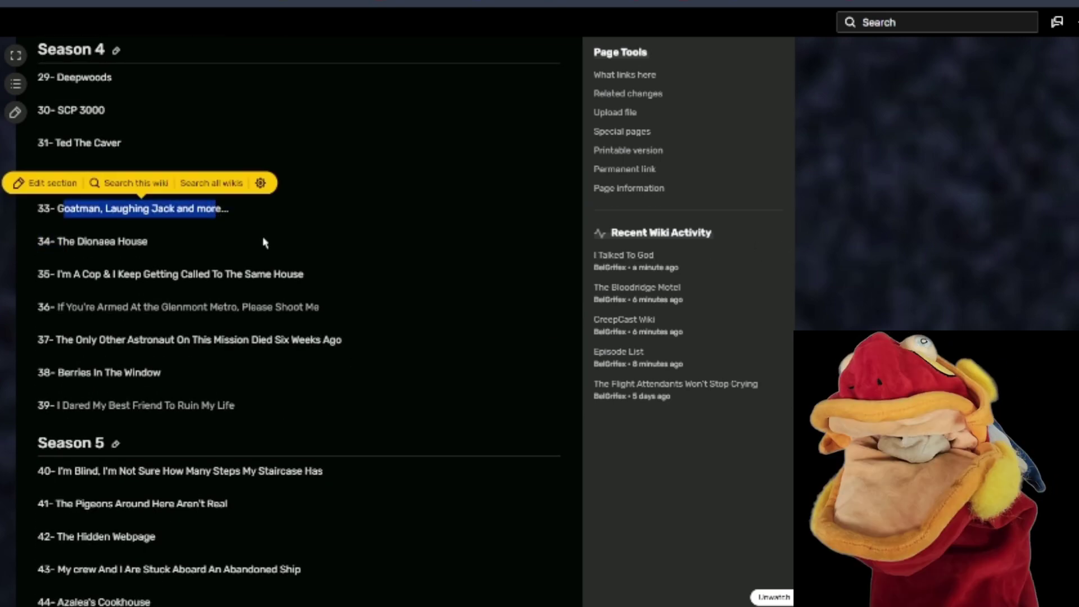
{"action": "scroll", "coordinate": [270, 246], "scroll_direction": "up", "scroll_amount": 20}
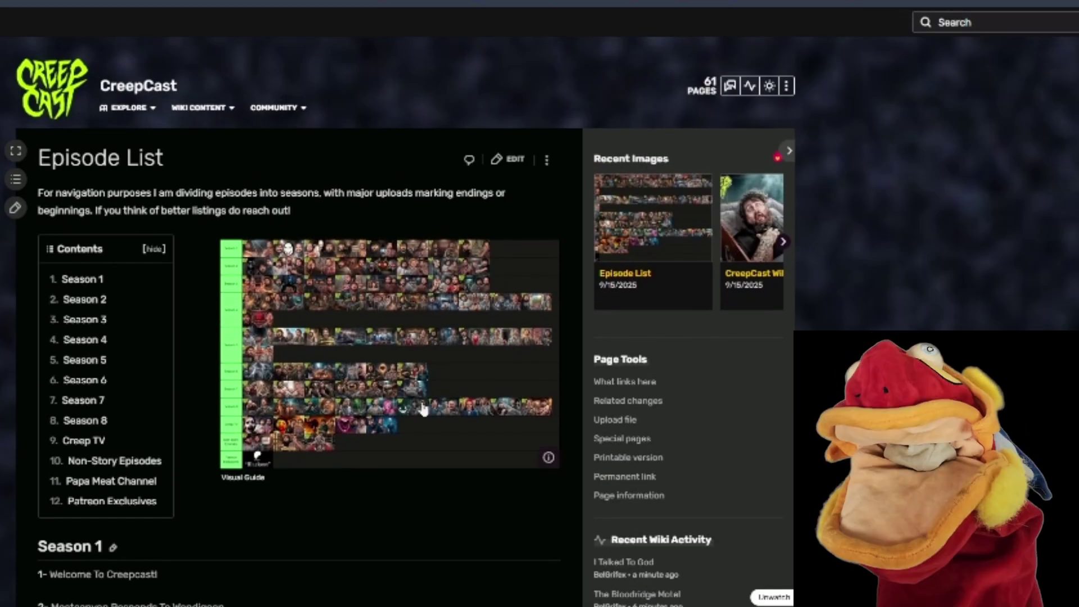
Step: Look through the season listings, go to Season 8 and open I Talked To God from its entry
{"action": "scroll", "coordinate": [371, 411], "scroll_direction": "down", "scroll_amount": 1}
{"action": "scroll", "coordinate": [292, 444], "scroll_direction": "down", "scroll_amount": 9}
{"action": "scroll", "coordinate": [292, 444], "scroll_direction": "up", "scroll_amount": 2}
{"action": "scroll", "coordinate": [570, 431], "scroll_direction": "down", "scroll_amount": 6}
{"action": "scroll", "coordinate": [405, 465], "scroll_direction": "up", "scroll_amount": 13}
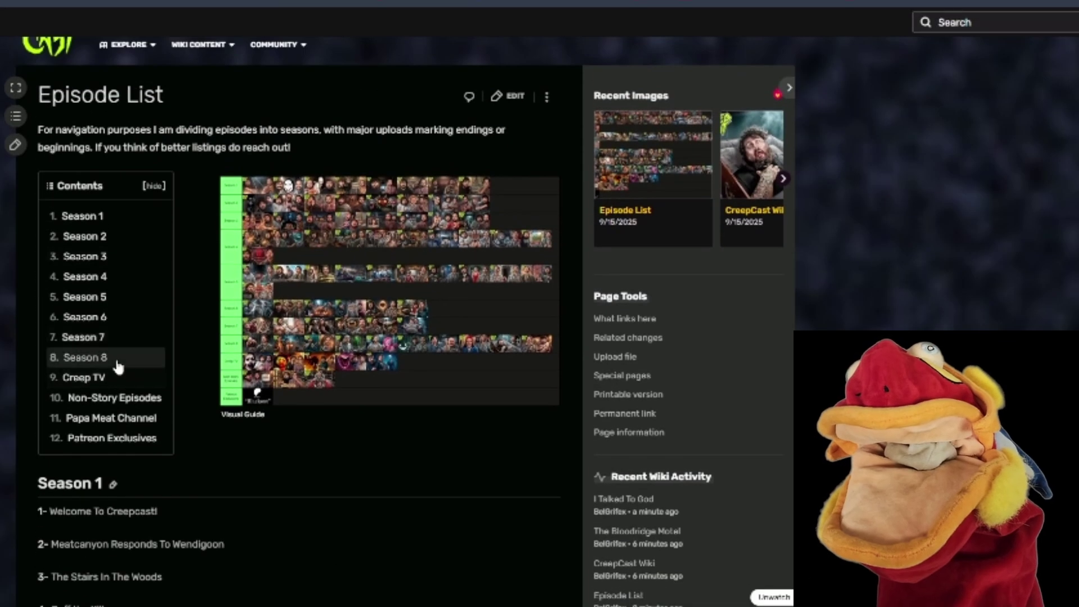
{"action": "left_click", "coordinate": [113, 360]}
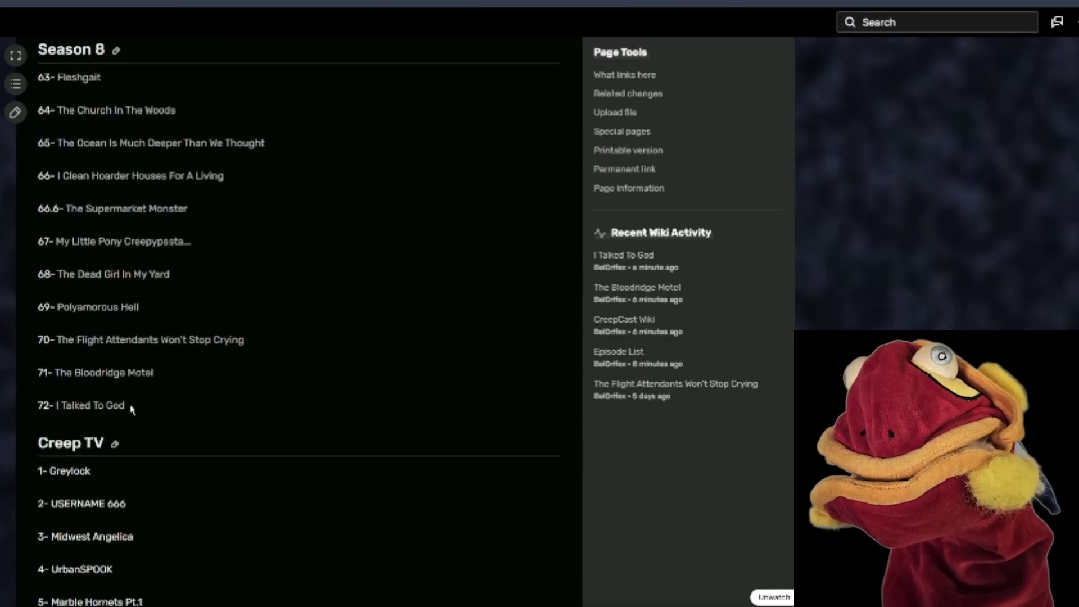
{"action": "left_click", "coordinate": [88, 406]}
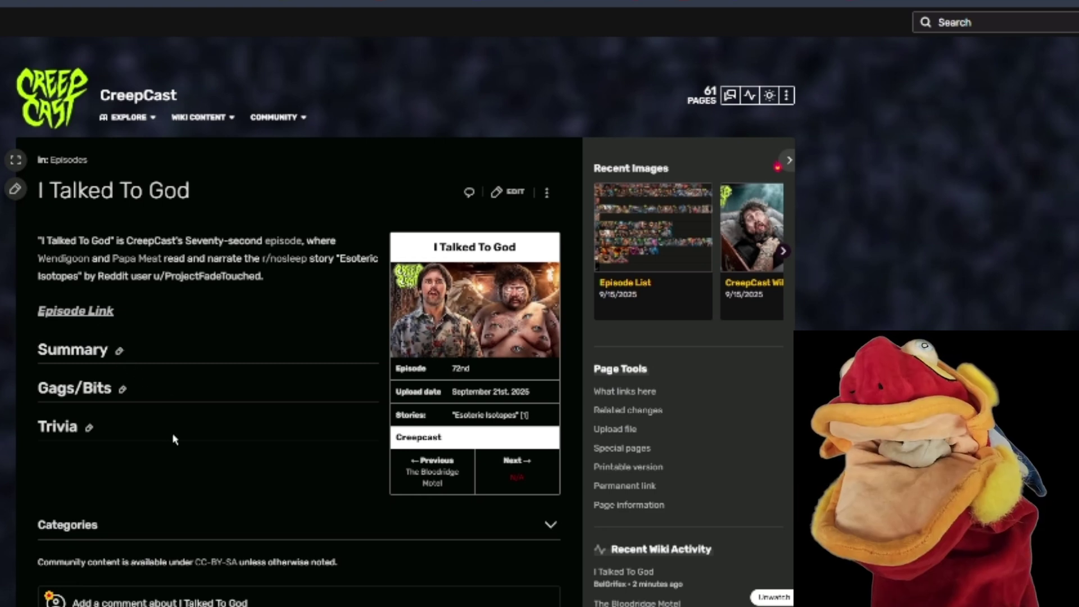
Step: Open the previous episode, The Bloodridge Motel, and examine how its Summary, Gags/Bits and Trivia sections are written
{"action": "left_click", "coordinate": [442, 482]}
{"action": "scroll", "coordinate": [70, 301], "scroll_direction": "down", "scroll_amount": 2}
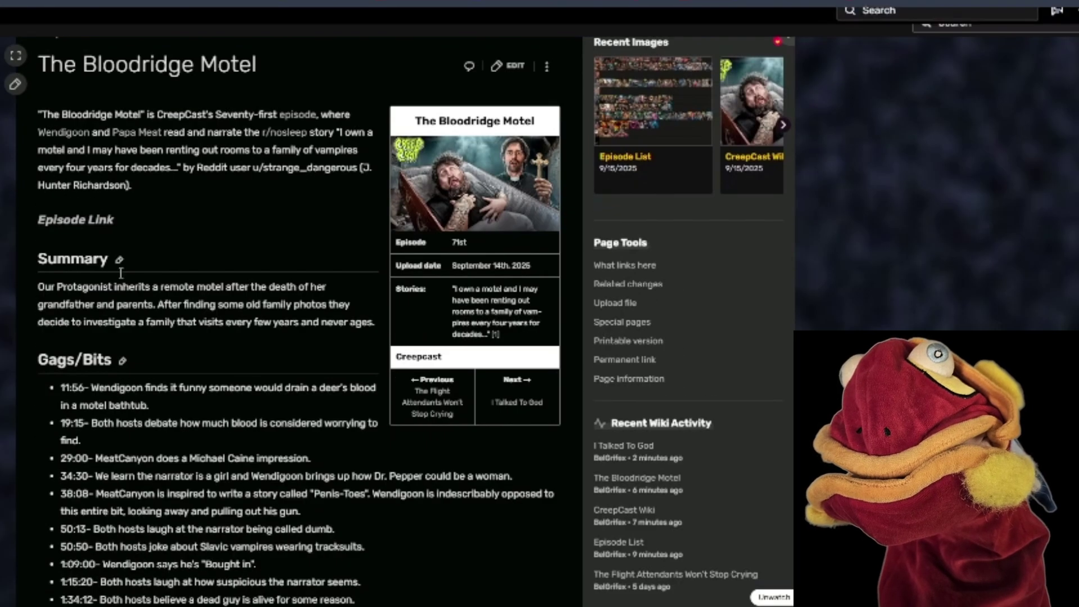
{"action": "scroll", "coordinate": [192, 256], "scroll_direction": "down", "scroll_amount": 4}
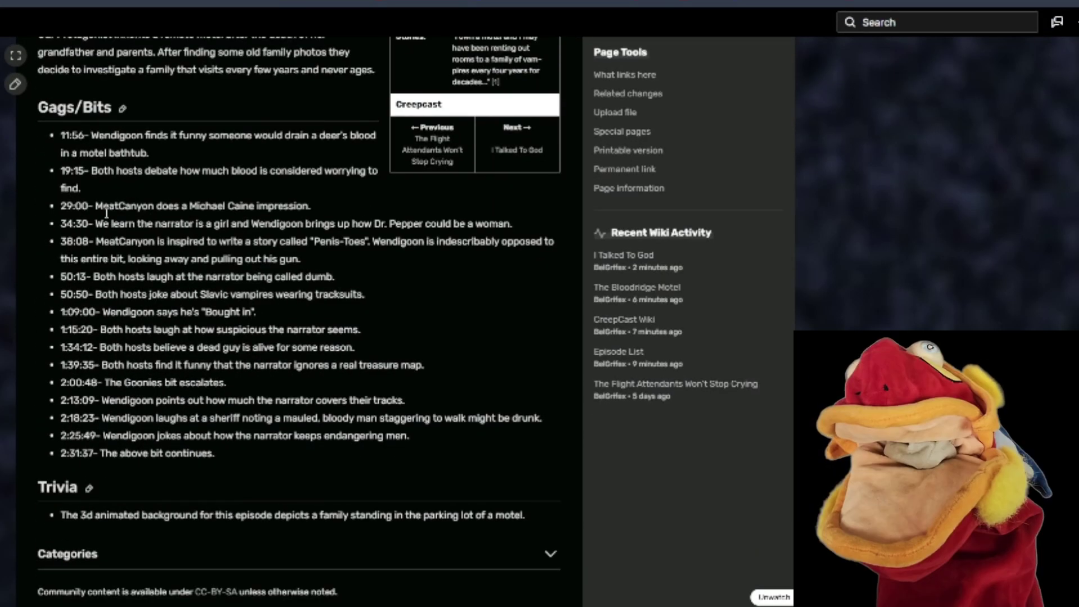
{"action": "scroll", "coordinate": [121, 581], "scroll_direction": "down", "scroll_amount": 1}
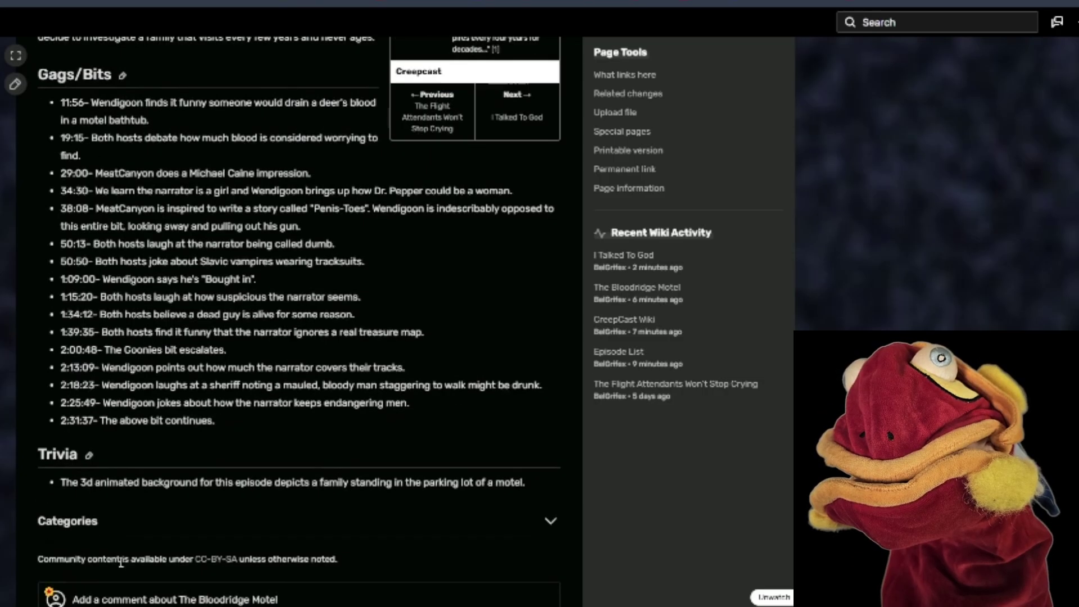
{"action": "left_click_drag", "start_coordinate": [61, 451], "coordinate": [378, 466]}
{"action": "left_click", "coordinate": [377, 467]}
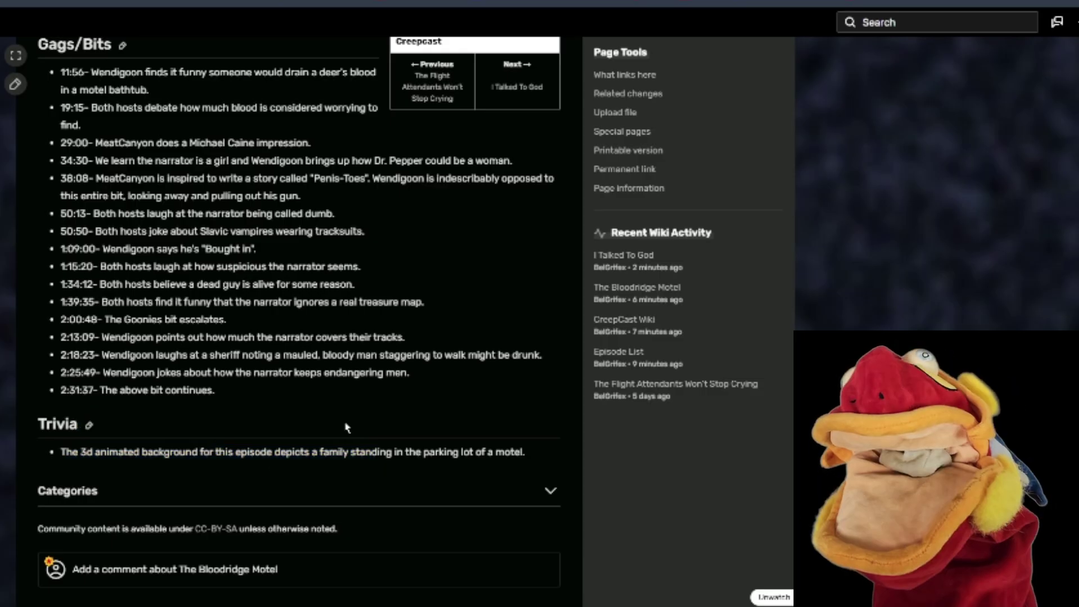
{"action": "scroll", "coordinate": [404, 304], "scroll_direction": "up", "scroll_amount": 1}
Step: Follow the previous-episode link to The Flight Attendants Won't Stop Crying and skim its sections
{"action": "left_click", "coordinate": [433, 153]}
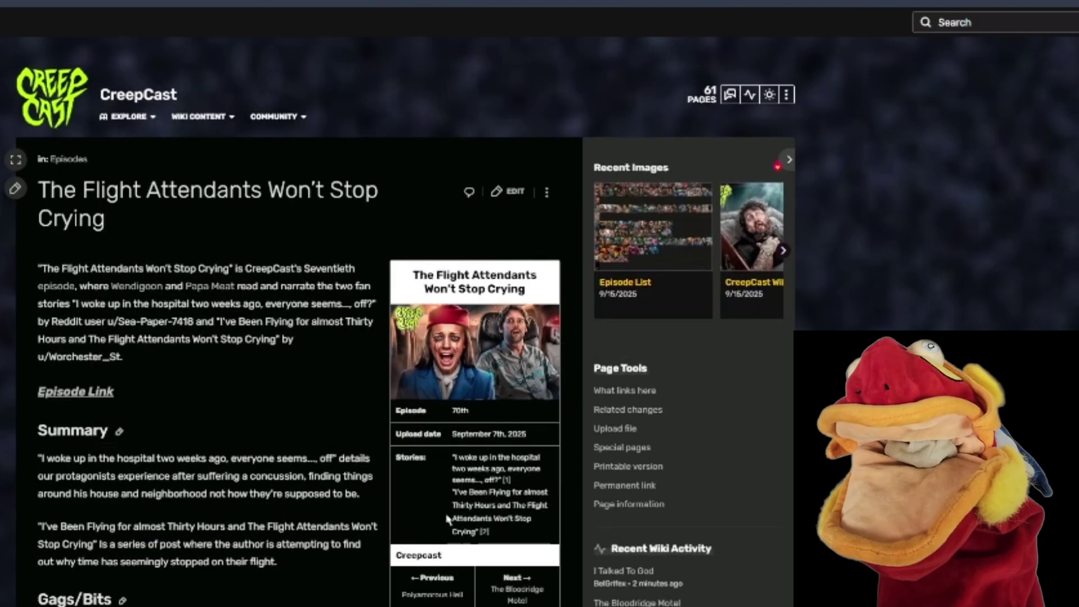
{"action": "scroll", "coordinate": [438, 498], "scroll_direction": "down", "scroll_amount": 8}
{"action": "scroll", "coordinate": [438, 497], "scroll_direction": "up", "scroll_amount": 5}
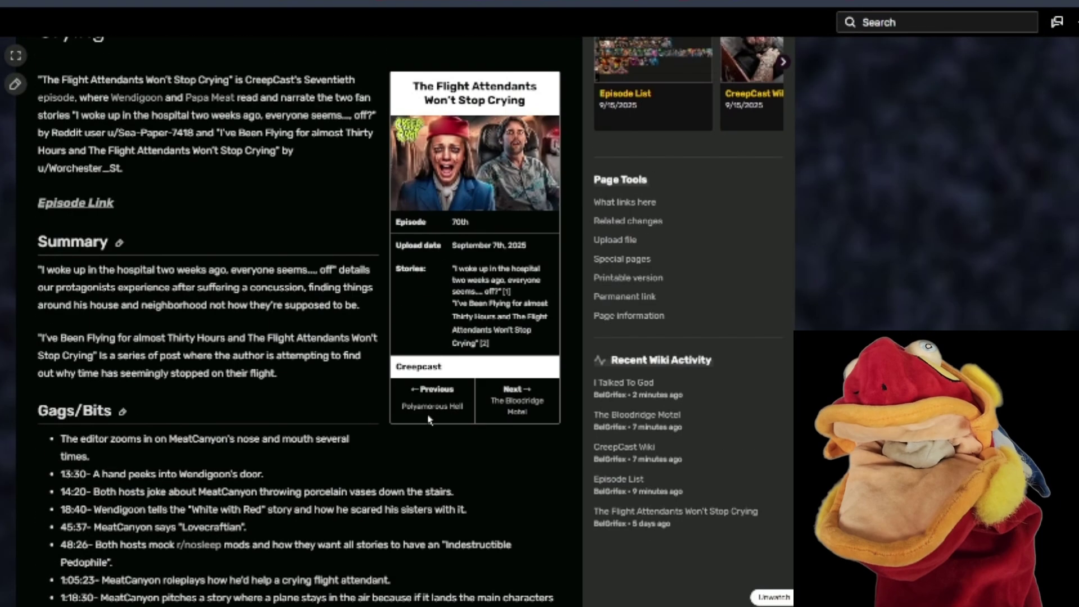
Step: Follow the previous-episode link to Polyamorous Hell and examine its Characters, Gags/Bits and Trivia sections
{"action": "left_click", "coordinate": [426, 408]}
{"action": "scroll", "coordinate": [428, 408], "scroll_direction": "down", "scroll_amount": 15}
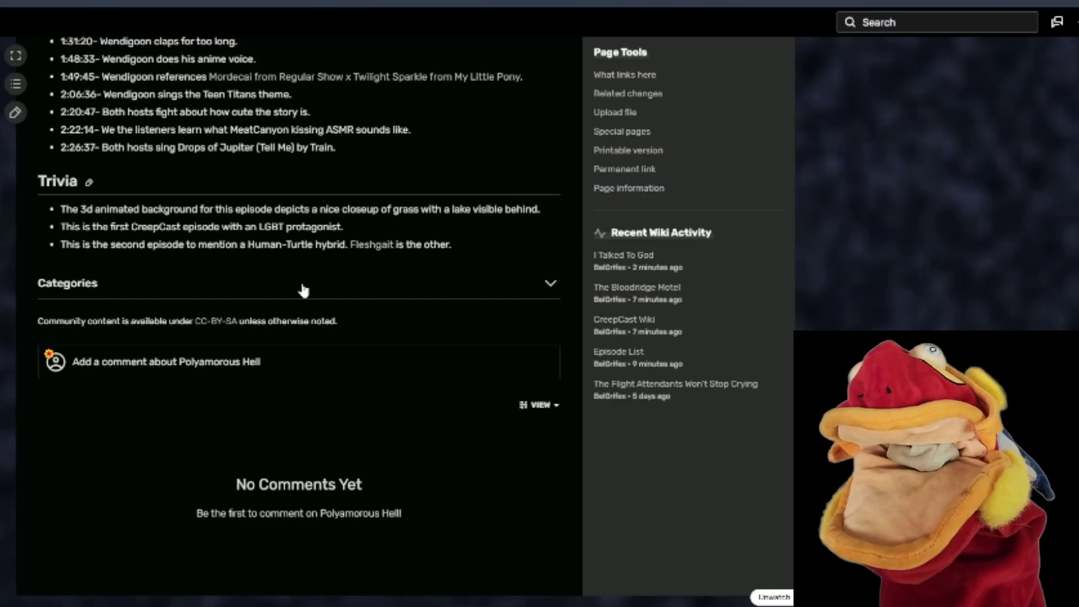
{"action": "scroll", "coordinate": [540, 278], "scroll_direction": "up", "scroll_amount": 10}
{"action": "scroll", "coordinate": [474, 137], "scroll_direction": "down", "scroll_amount": 15}
{"action": "scroll", "coordinate": [436, 272], "scroll_direction": "up", "scroll_amount": 6}
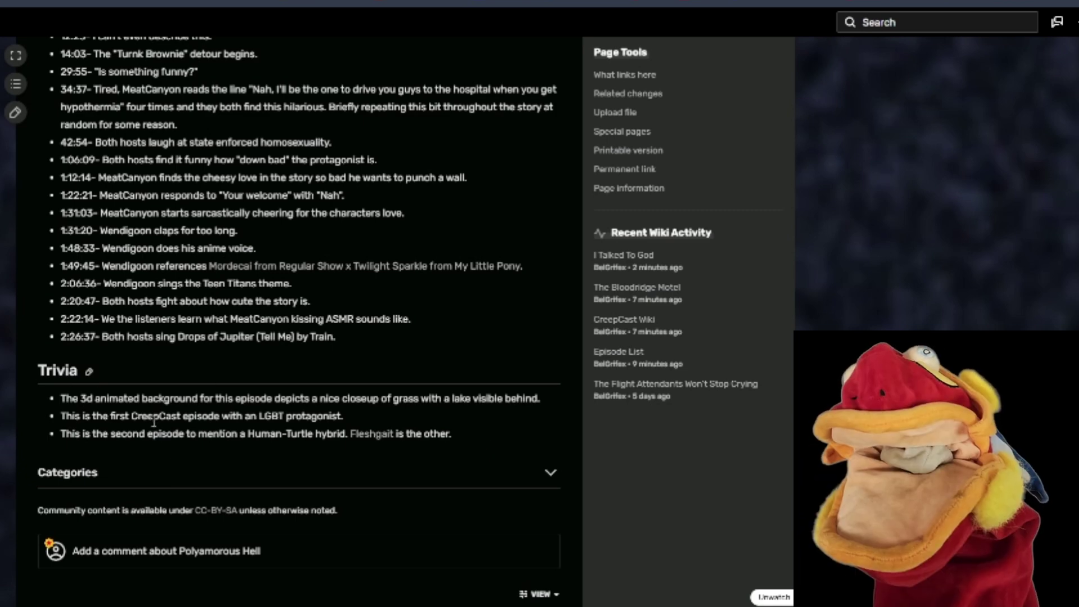
{"action": "scroll", "coordinate": [542, 408], "scroll_direction": "up", "scroll_amount": 10}
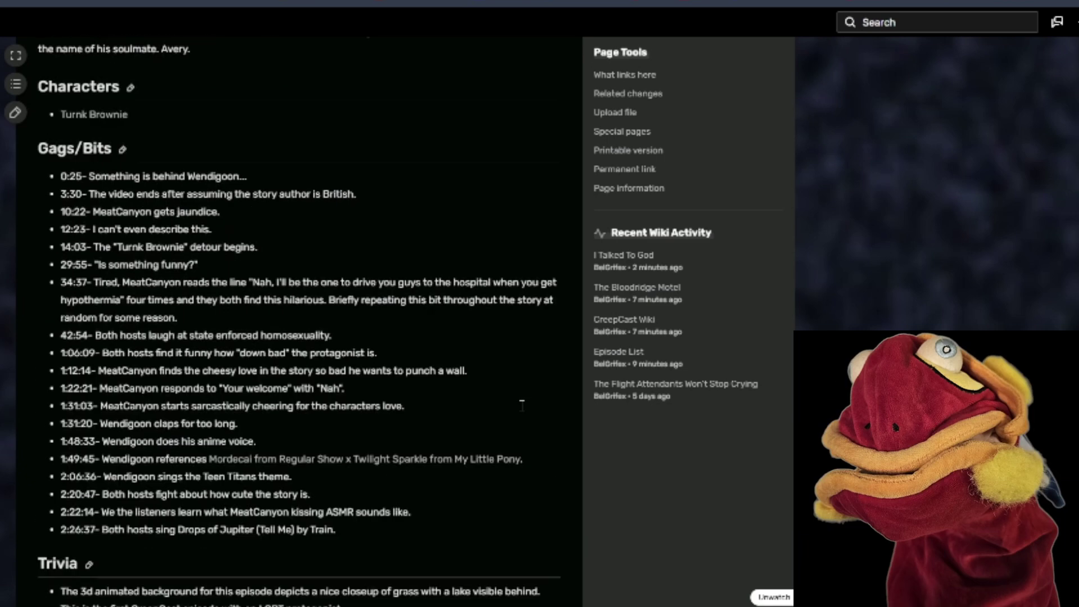
Step: Go back through The Dead Girl In My Yard to My Little Pony Creepypasta... and review the Gags/Bits and Trivia on both pages
{"action": "left_click", "coordinate": [433, 194]}
{"action": "scroll", "coordinate": [263, 450], "scroll_direction": "down", "scroll_amount": 8}
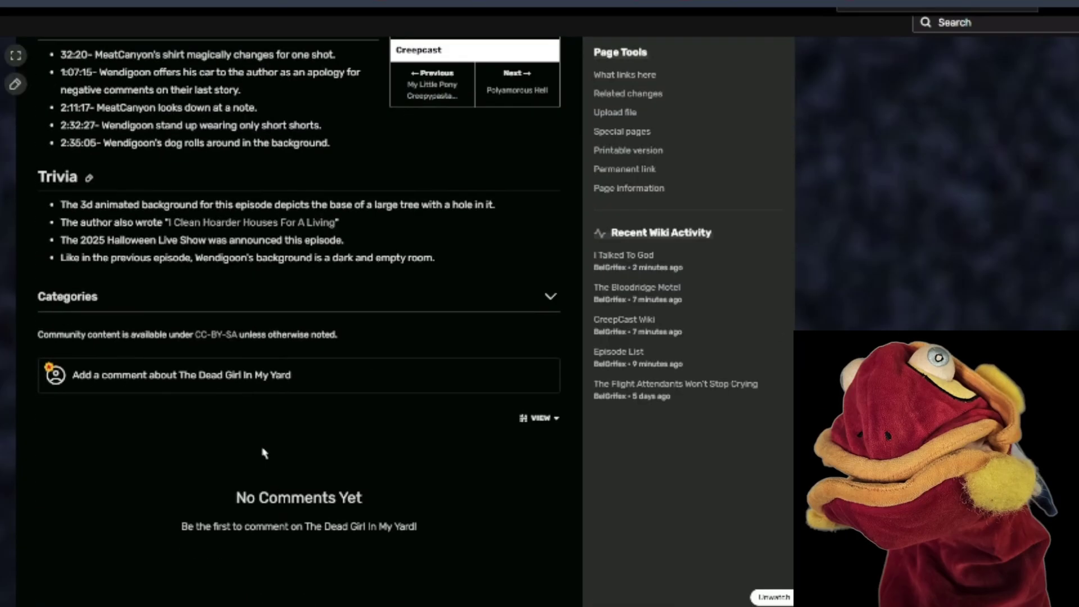
{"action": "scroll", "coordinate": [163, 383], "scroll_direction": "up", "scroll_amount": 5}
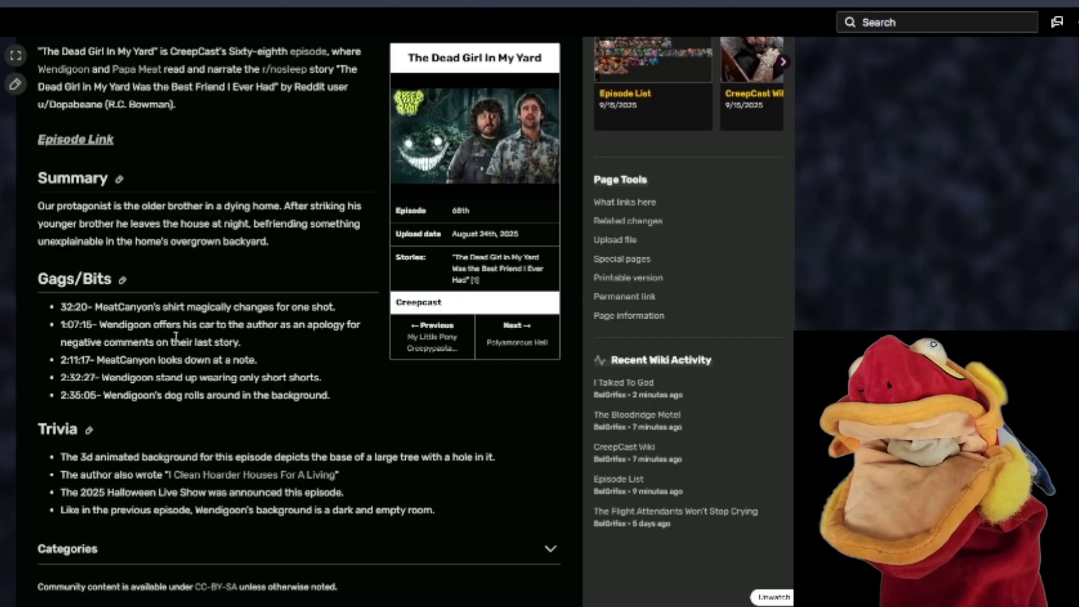
{"action": "left_click", "coordinate": [438, 348]}
{"action": "scroll", "coordinate": [435, 349], "scroll_direction": "down", "scroll_amount": 10}
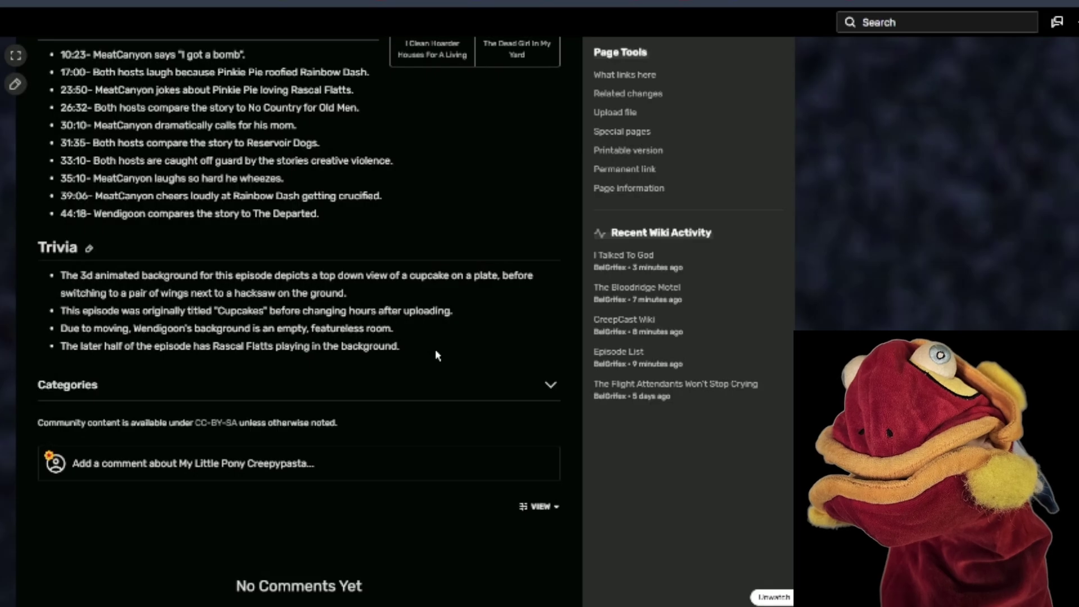
{"action": "scroll", "coordinate": [435, 349], "scroll_direction": "up", "scroll_amount": 3}
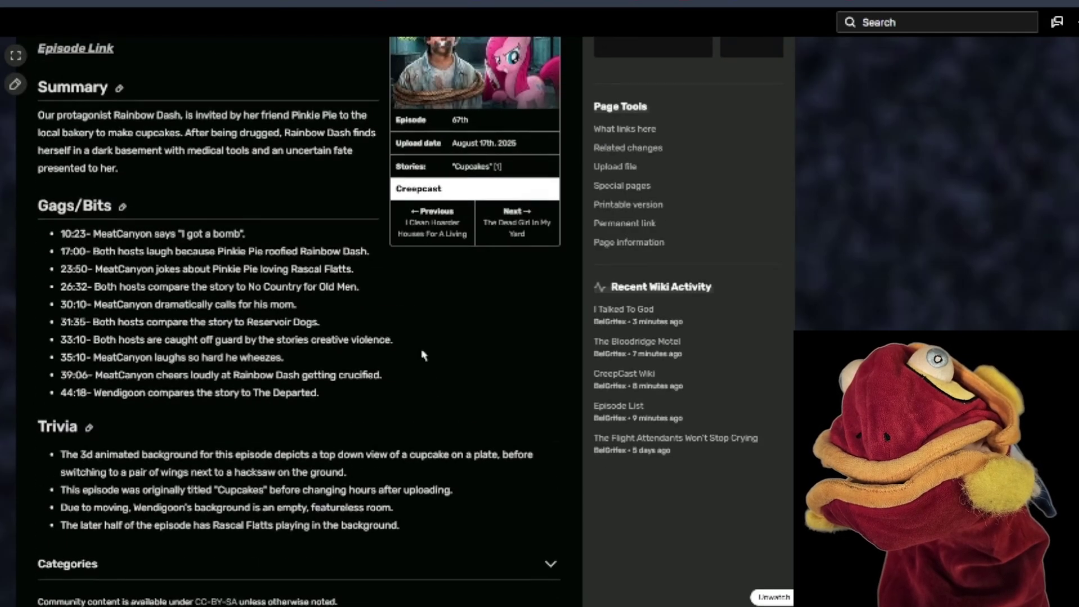
Step: Open I Clean Hoarder Houses For A Living and examine its Gags/Bits and Trivia, including the timestamped 13:27 trivia entry
{"action": "left_click", "coordinate": [436, 239]}
{"action": "scroll", "coordinate": [436, 239], "scroll_direction": "down", "scroll_amount": 7}
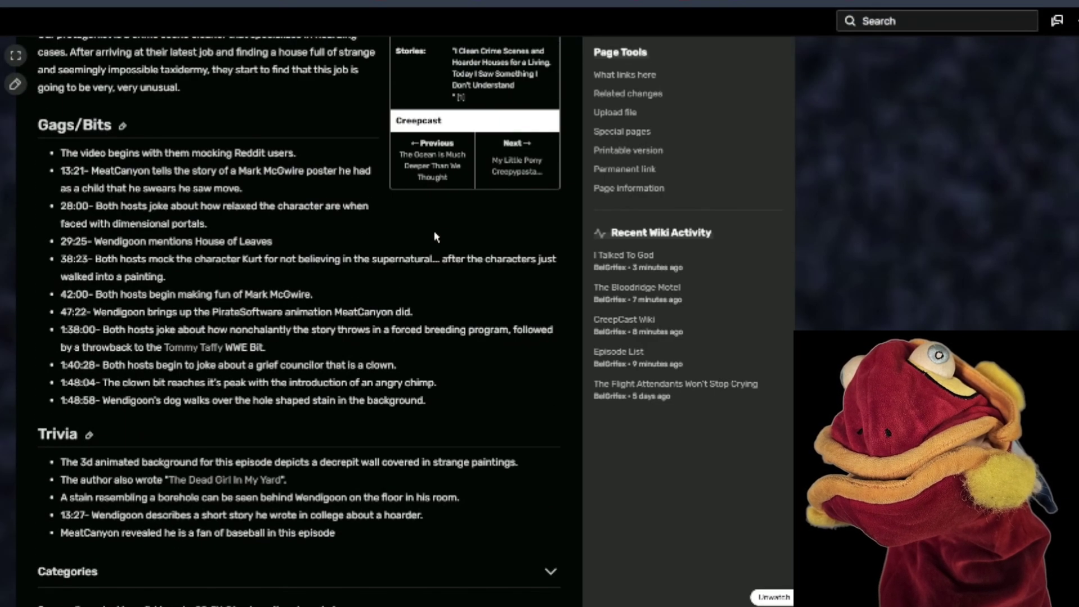
{"action": "scroll", "coordinate": [94, 466], "scroll_direction": "down", "scroll_amount": 1}
{"action": "scroll", "coordinate": [94, 465], "scroll_direction": "down", "scroll_amount": 1}
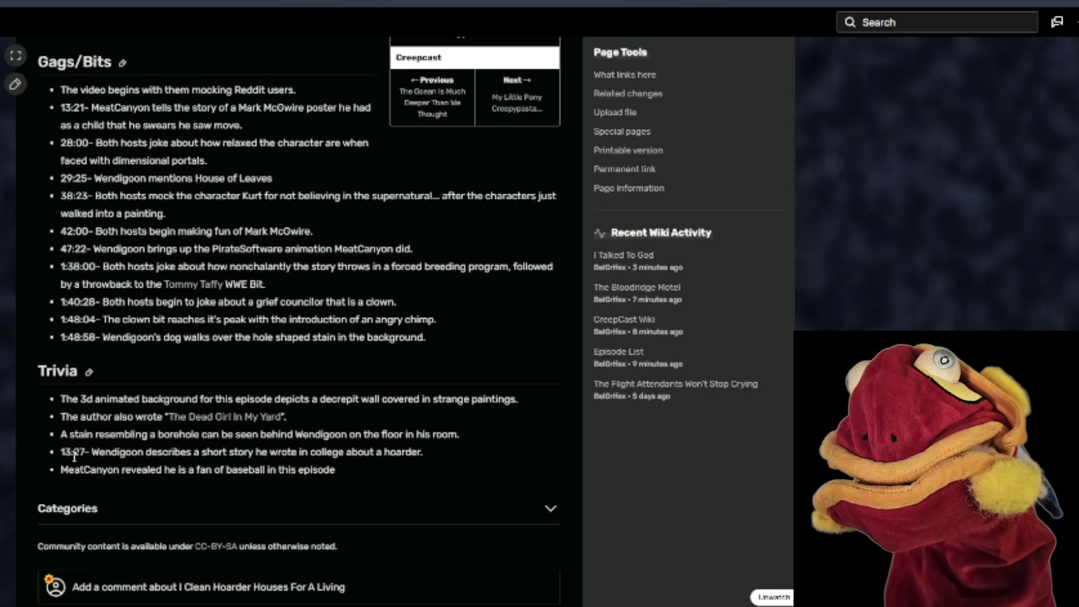
{"action": "left_click_drag", "start_coordinate": [62, 449], "coordinate": [90, 452]}
{"action": "scroll", "coordinate": [90, 453], "scroll_direction": "up", "scroll_amount": 2}
{"action": "left_click", "coordinate": [306, 538]}
{"action": "scroll", "coordinate": [223, 519], "scroll_direction": "down", "scroll_amount": 2}
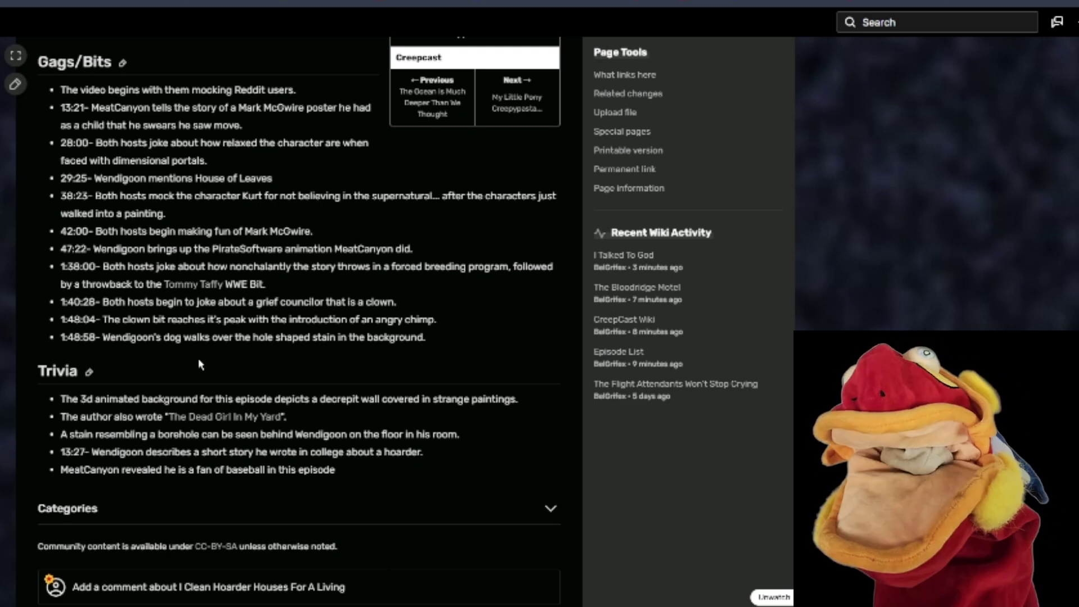
{"action": "left_click_drag", "start_coordinate": [98, 451], "coordinate": [288, 469]}
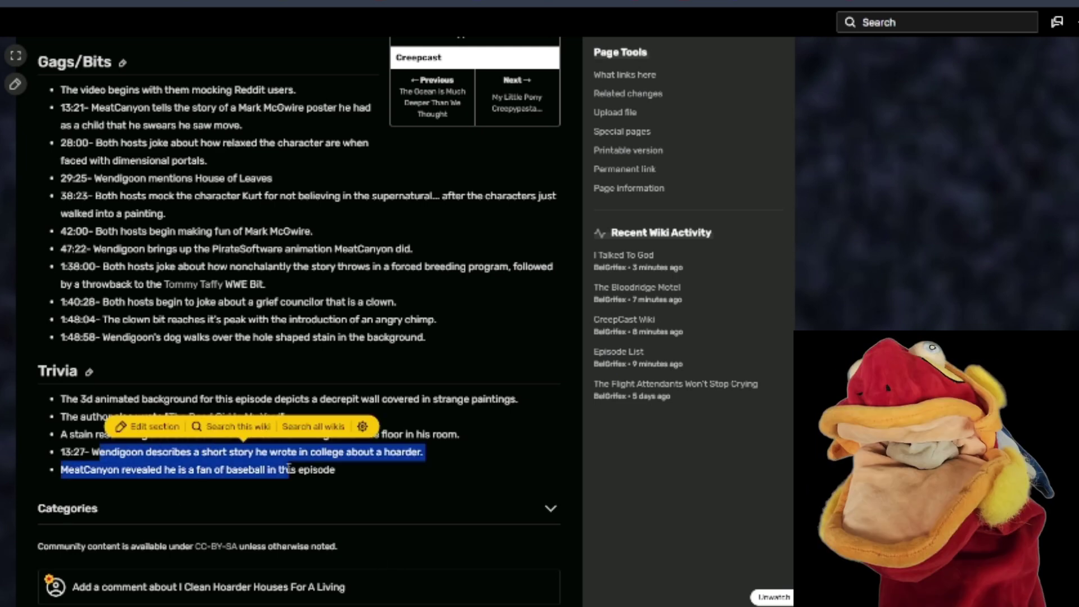
{"action": "left_click_drag", "start_coordinate": [131, 178], "coordinate": [212, 197]}
{"action": "left_click", "coordinate": [342, 294]}
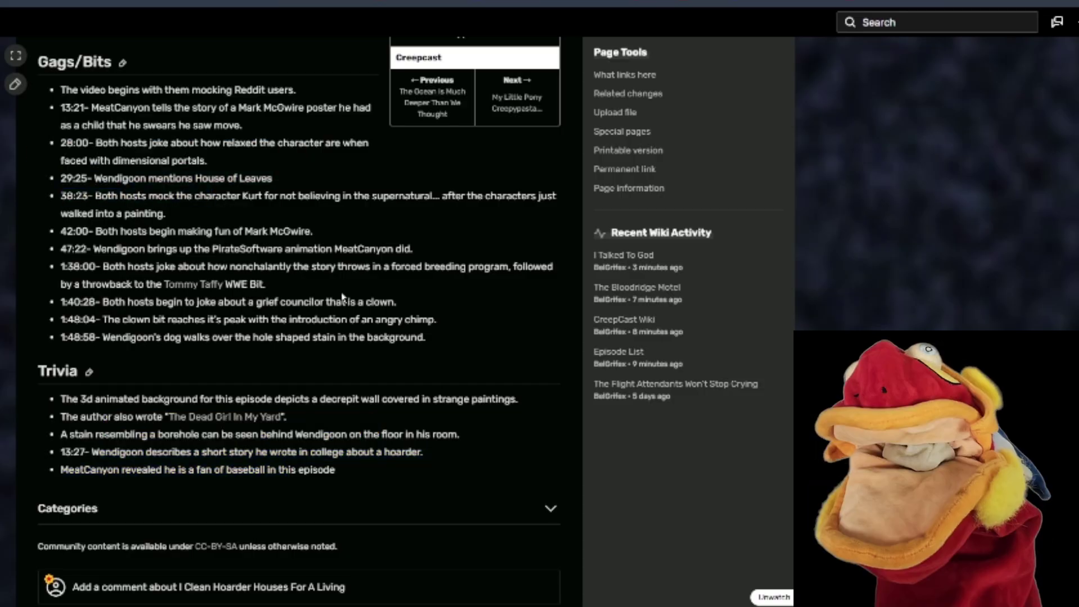
{"action": "scroll", "coordinate": [332, 537], "scroll_direction": "down", "scroll_amount": 2}
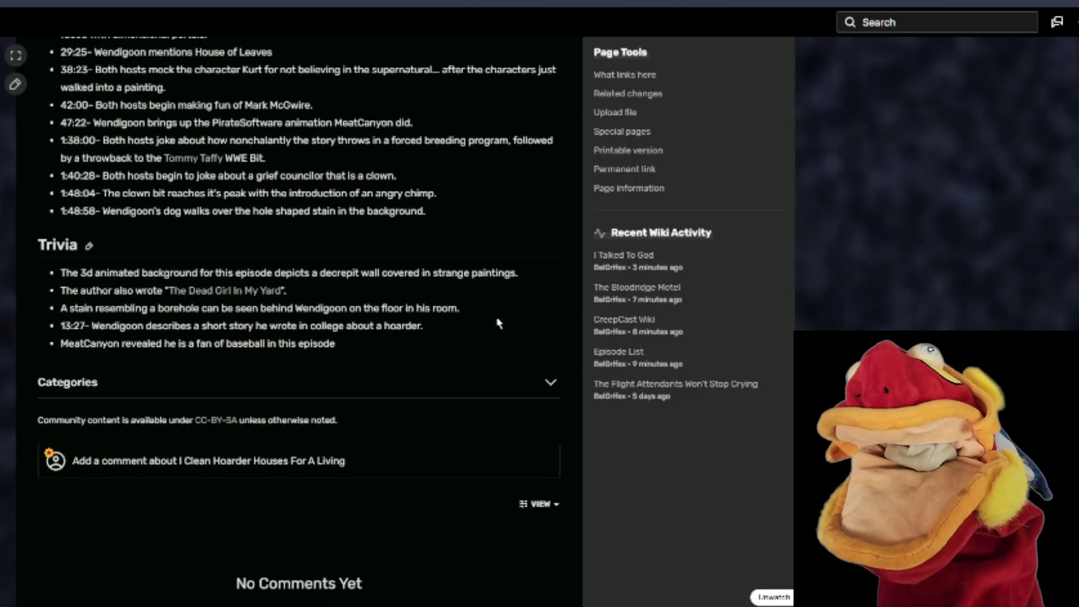
Step: Examine the trivia entry on I Clean Hoarder Houses For A Living that links the author's other story, The Dead Girl In My Yard
{"action": "scroll", "coordinate": [498, 323], "scroll_direction": "up", "scroll_amount": 2}
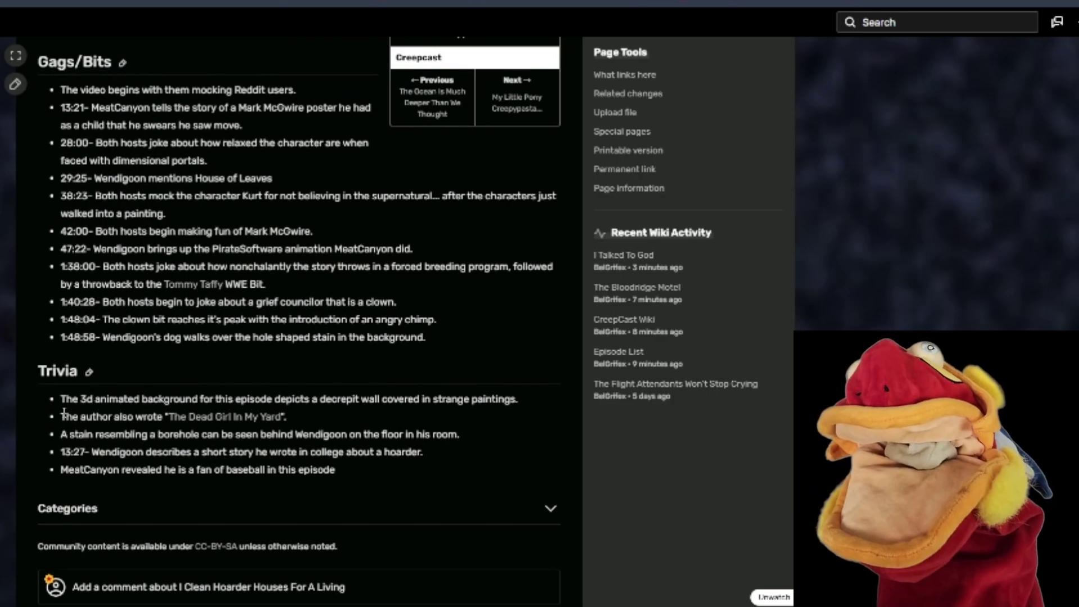
{"action": "left_click_drag", "start_coordinate": [62, 417], "coordinate": [168, 418]}
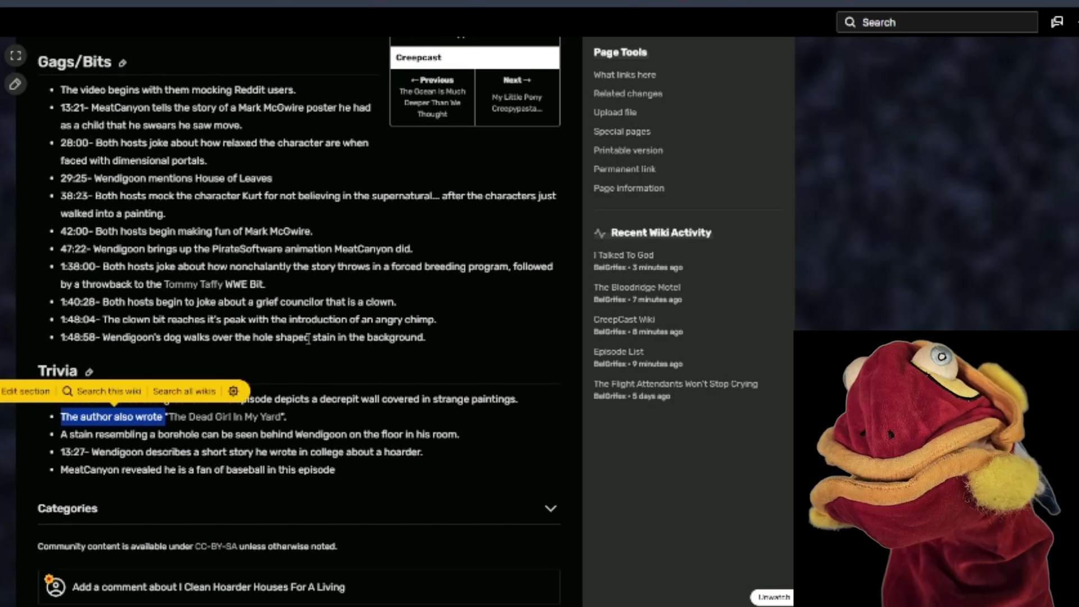
{"action": "left_click", "coordinate": [472, 329]}
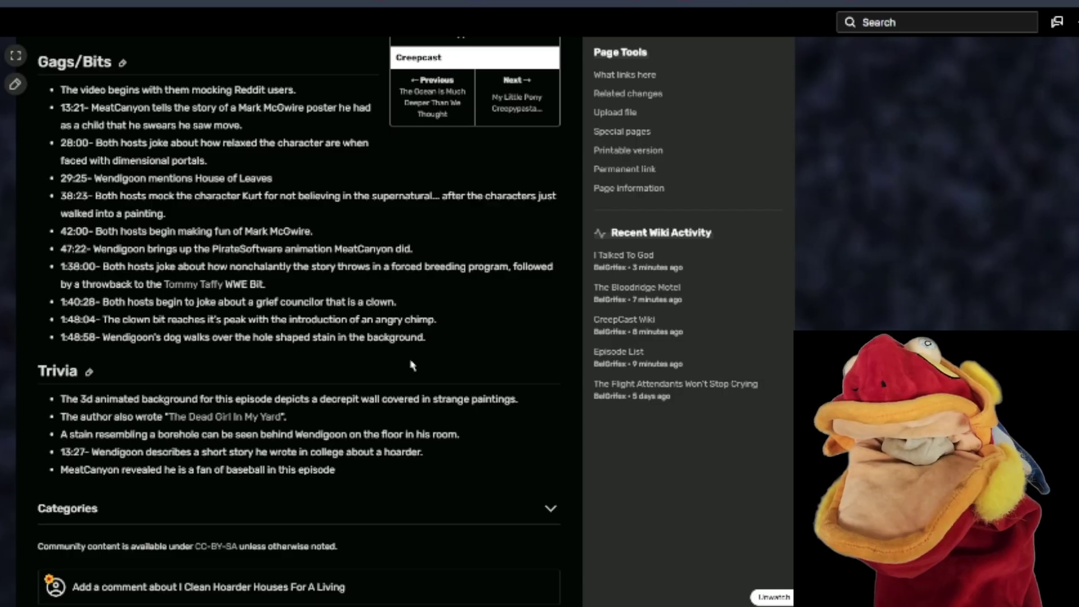
Step: Open The Stairs In The Woods from Season 1 of the Episode List and skim the page's sections
{"action": "scroll", "coordinate": [545, 160], "scroll_direction": "up", "scroll_amount": 8}
{"action": "mouse_move", "coordinate": [200, 117]}
{"action": "mouse_move", "coordinate": [219, 222]}
{"action": "left_click", "coordinate": [213, 146]}
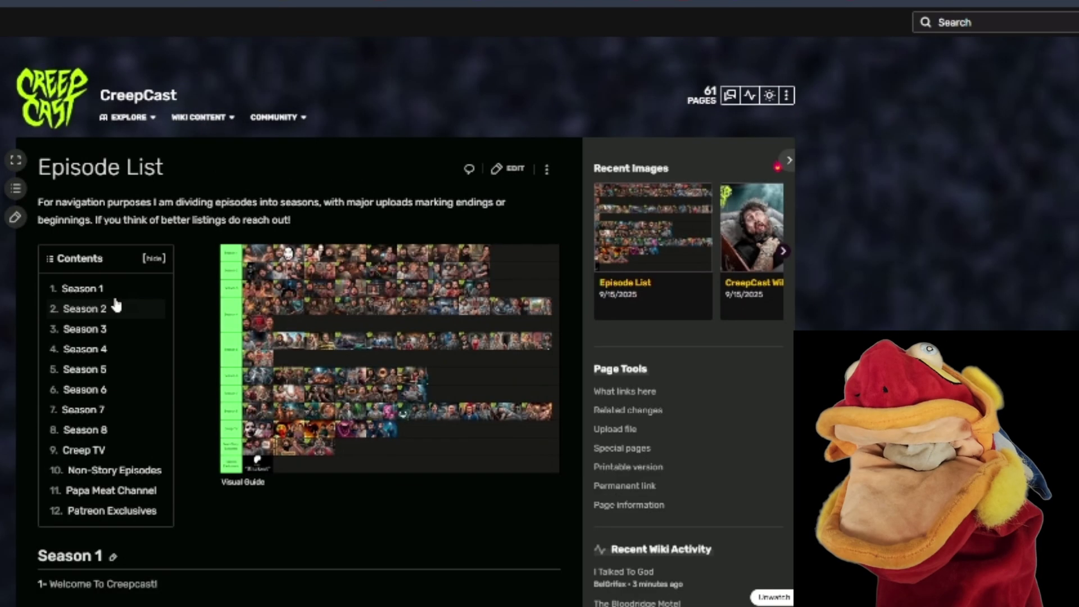
{"action": "scroll", "coordinate": [114, 305], "scroll_direction": "down", "scroll_amount": 5}
{"action": "scroll", "coordinate": [114, 303], "scroll_direction": "down", "scroll_amount": 3}
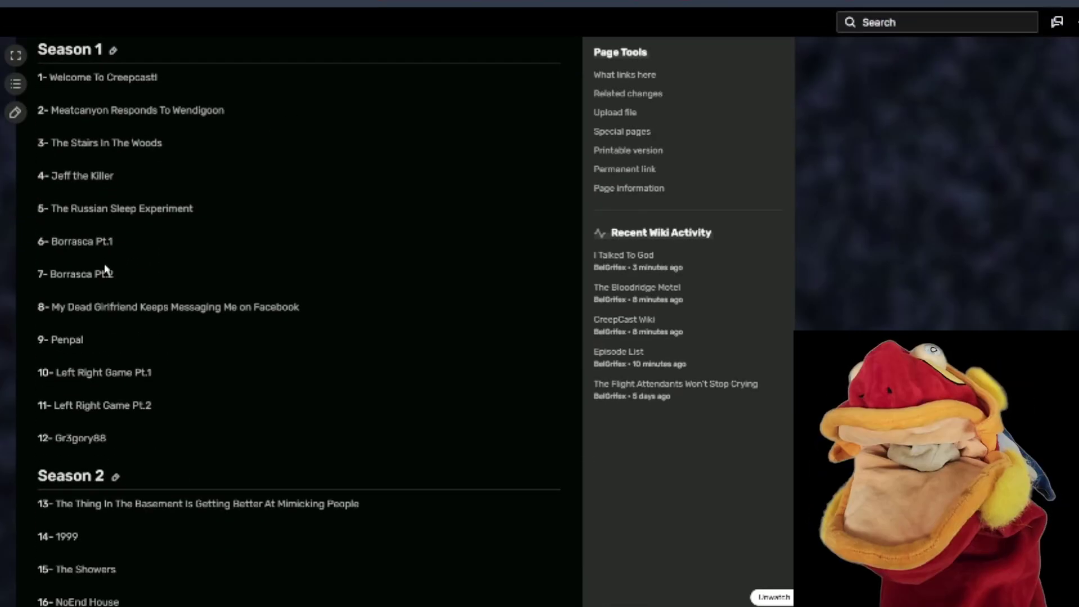
{"action": "left_click", "coordinate": [135, 144]}
{"action": "scroll", "coordinate": [211, 291], "scroll_direction": "down", "scroll_amount": 6}
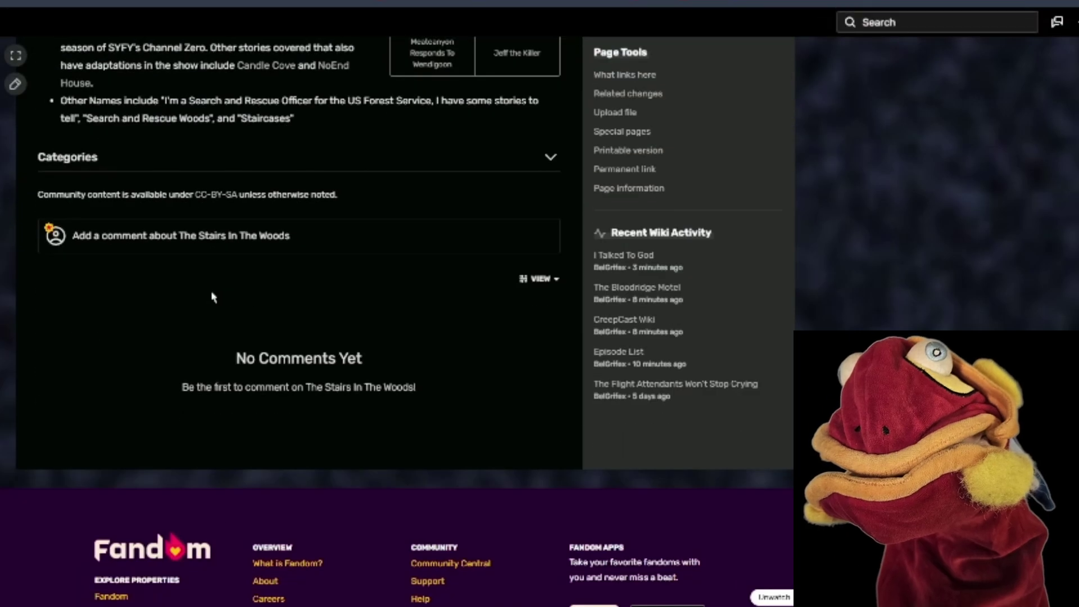
{"action": "scroll", "coordinate": [208, 462], "scroll_direction": "up", "scroll_amount": 4}
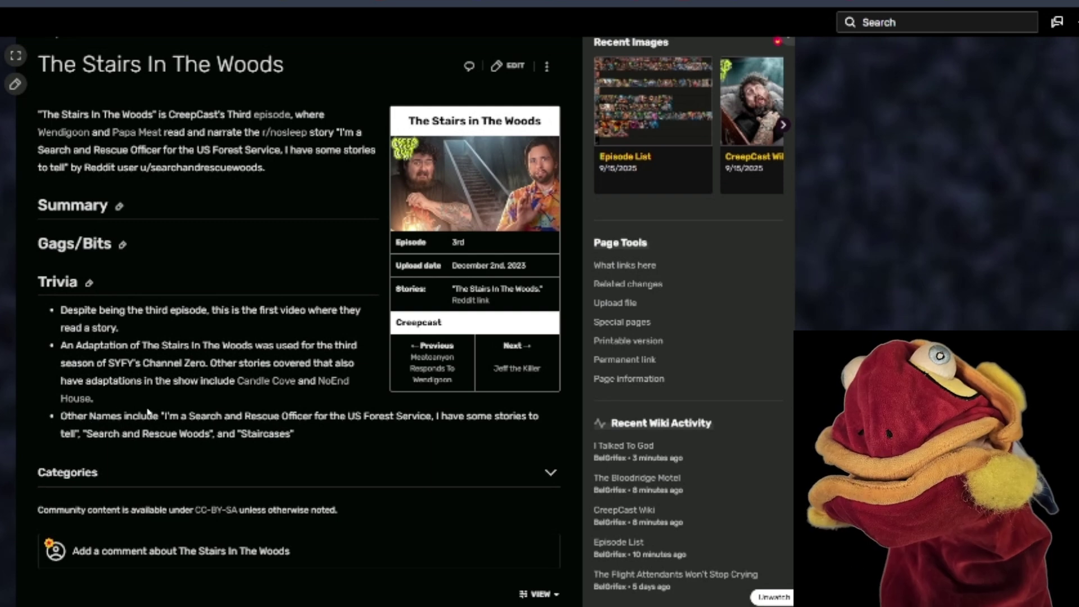
Step: Examine the trivia entries on The Stairs In The Woods about the story's other names and its Channel Zero adaptation
{"action": "left_click_drag", "start_coordinate": [149, 412], "coordinate": [285, 460]}
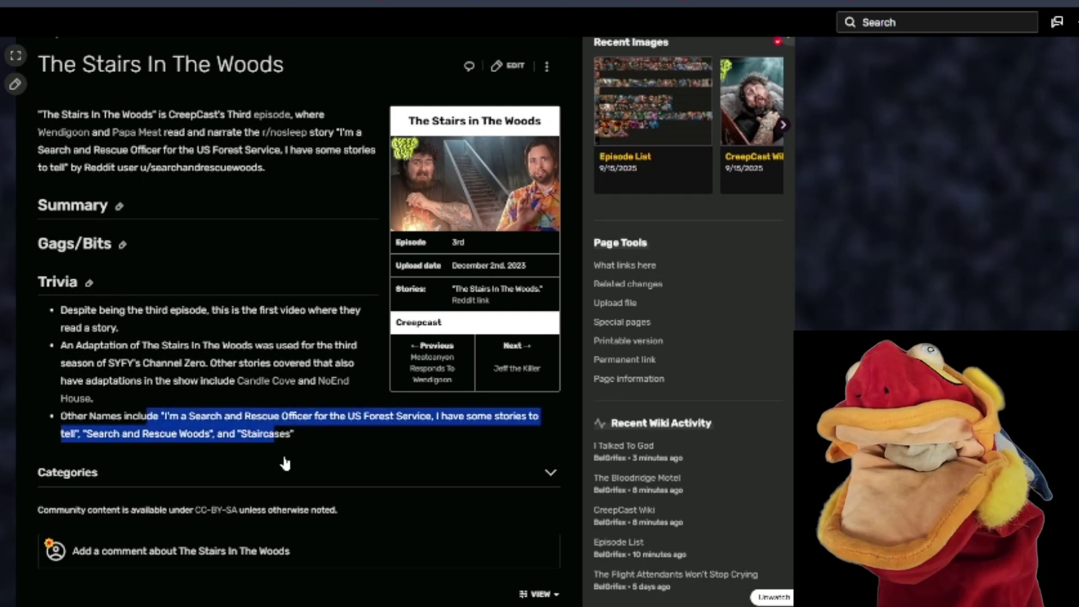
{"action": "left_click", "coordinate": [332, 437]}
{"action": "left_click", "coordinate": [379, 444]}
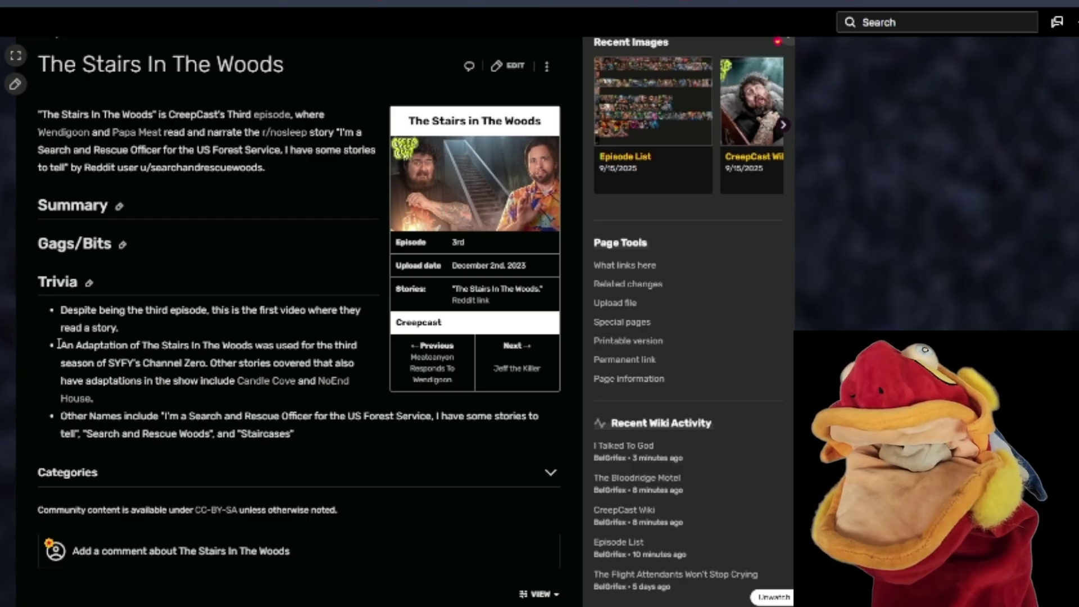
{"action": "left_click_drag", "start_coordinate": [59, 351], "coordinate": [188, 408]}
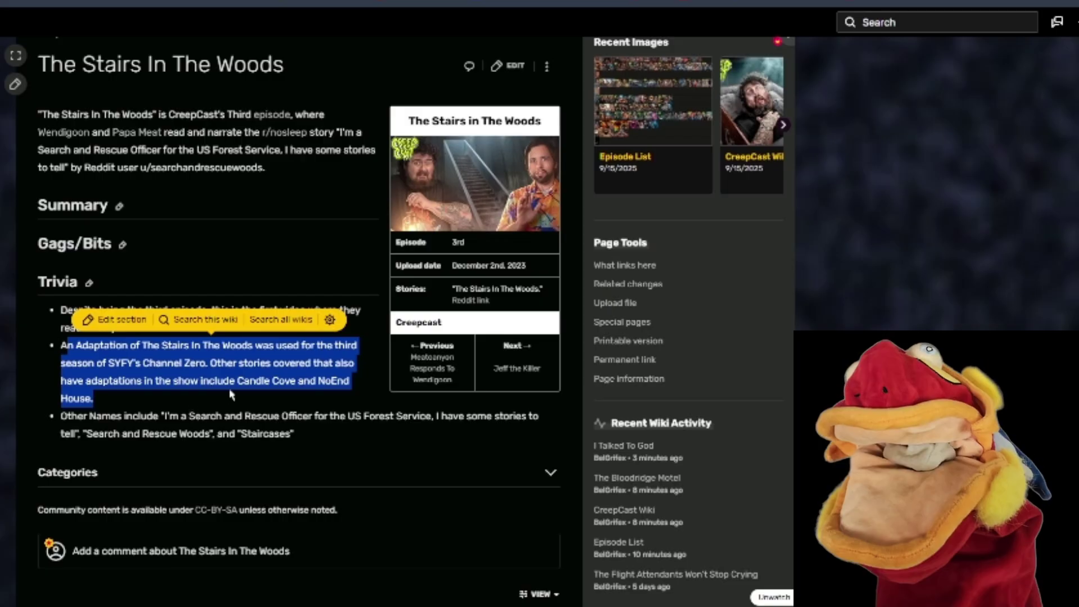
{"action": "left_click", "coordinate": [199, 398]}
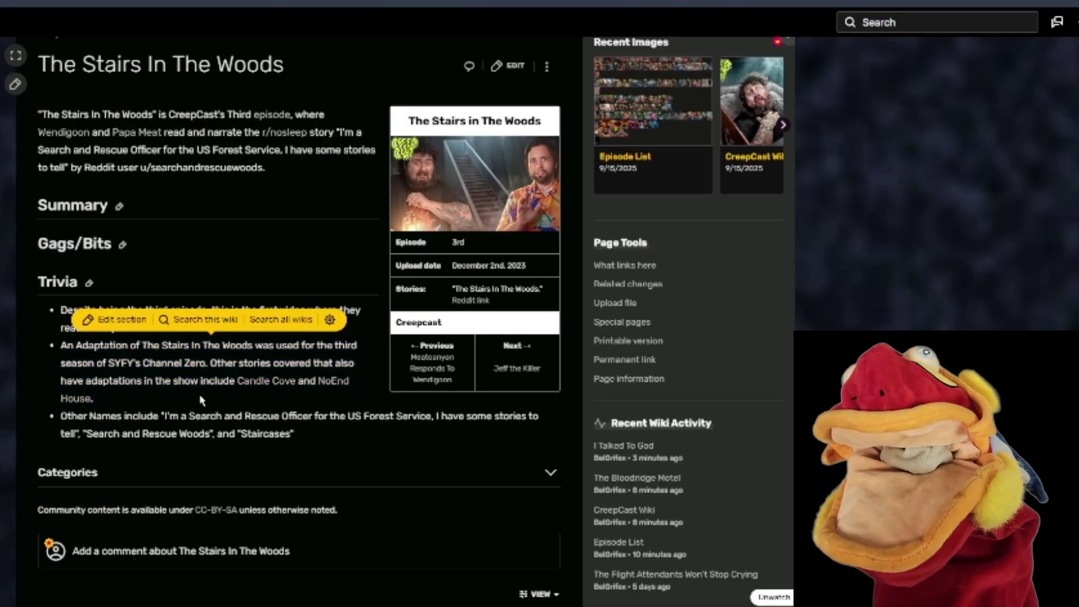
Step: Follow the Candle Cove link to its episode page and examine the Trivia section, including the Channel Zero adaptation entry
{"action": "left_click", "coordinate": [253, 380]}
{"action": "scroll", "coordinate": [258, 377], "scroll_direction": "down", "scroll_amount": 10}
{"action": "scroll", "coordinate": [260, 375], "scroll_direction": "down", "scroll_amount": 15}
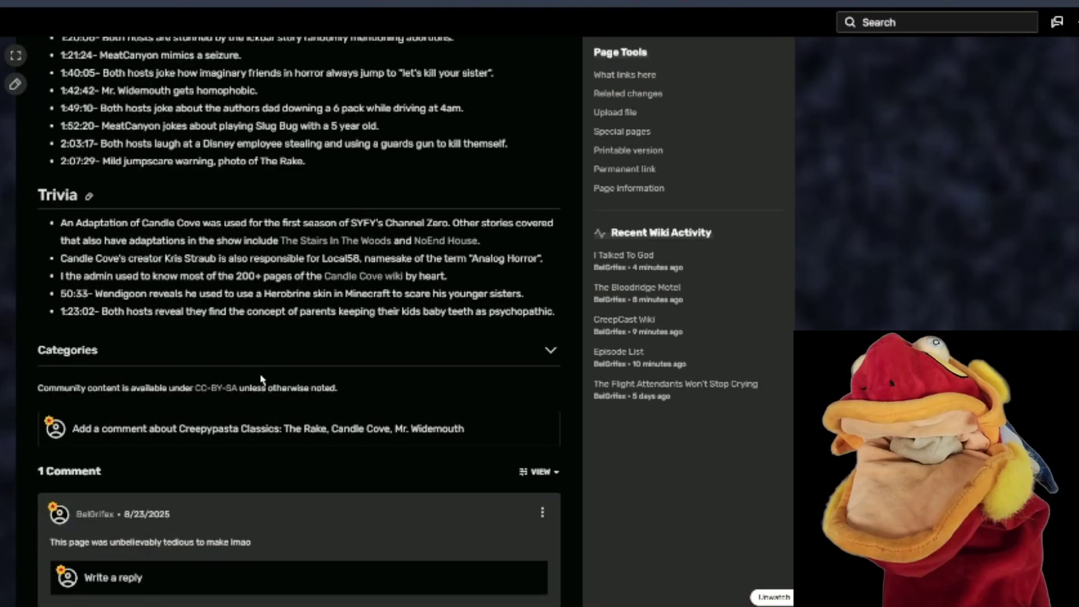
{"action": "scroll", "coordinate": [260, 376], "scroll_direction": "up", "scroll_amount": 10}
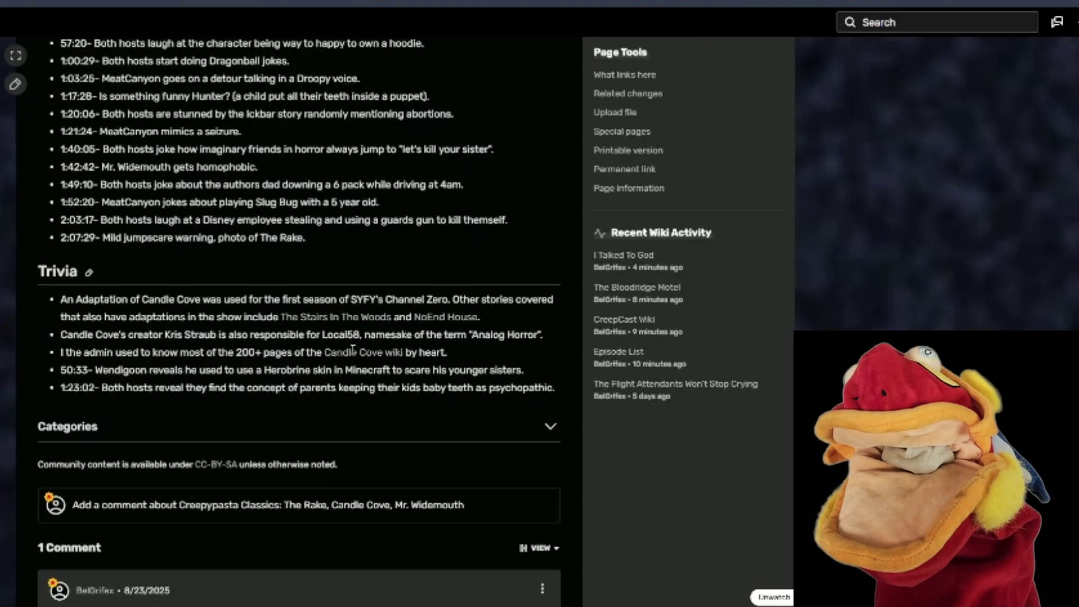
{"action": "left_click_drag", "start_coordinate": [298, 299], "coordinate": [461, 301]}
{"action": "left_click", "coordinate": [488, 318]}
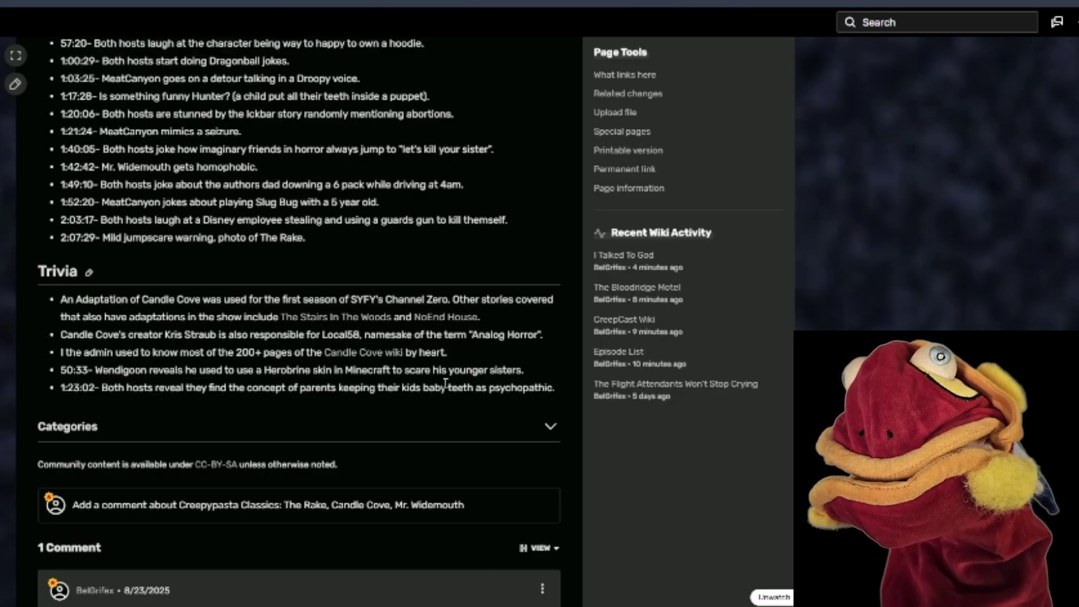
Step: Review the Creepypasta Classics page again from its introduction through Gags/Bits and Trivia
{"action": "scroll", "coordinate": [445, 384], "scroll_direction": "up", "scroll_amount": 15}
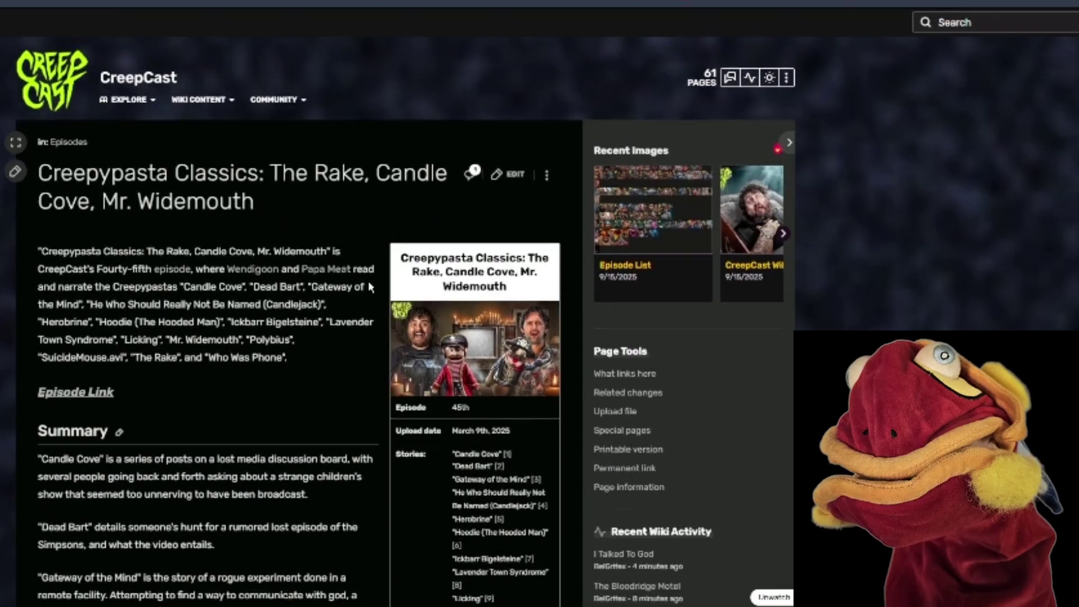
{"action": "mouse_move", "coordinate": [200, 55]}
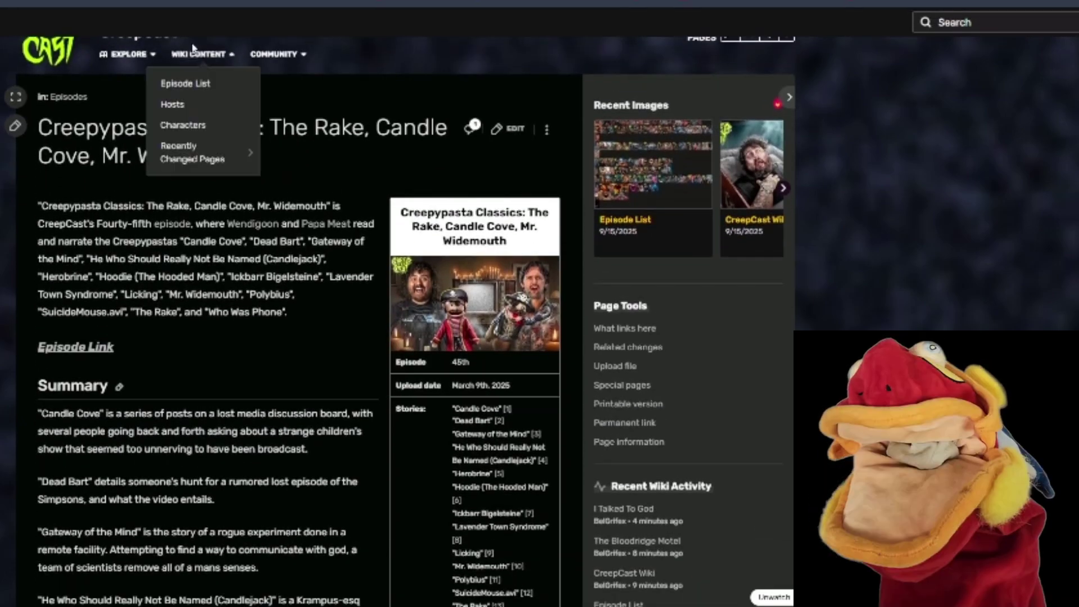
{"action": "scroll", "coordinate": [297, 414], "scroll_direction": "down", "scroll_amount": 15}
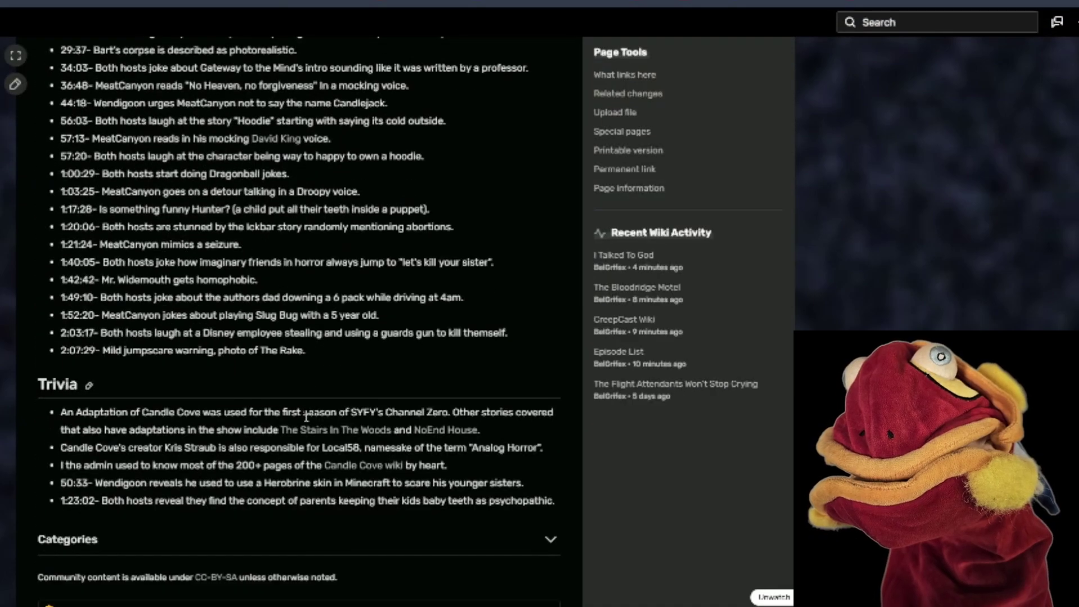
{"action": "scroll", "coordinate": [306, 417], "scroll_direction": "down", "scroll_amount": 5}
{"action": "scroll", "coordinate": [308, 422], "scroll_direction": "up", "scroll_amount": 20}
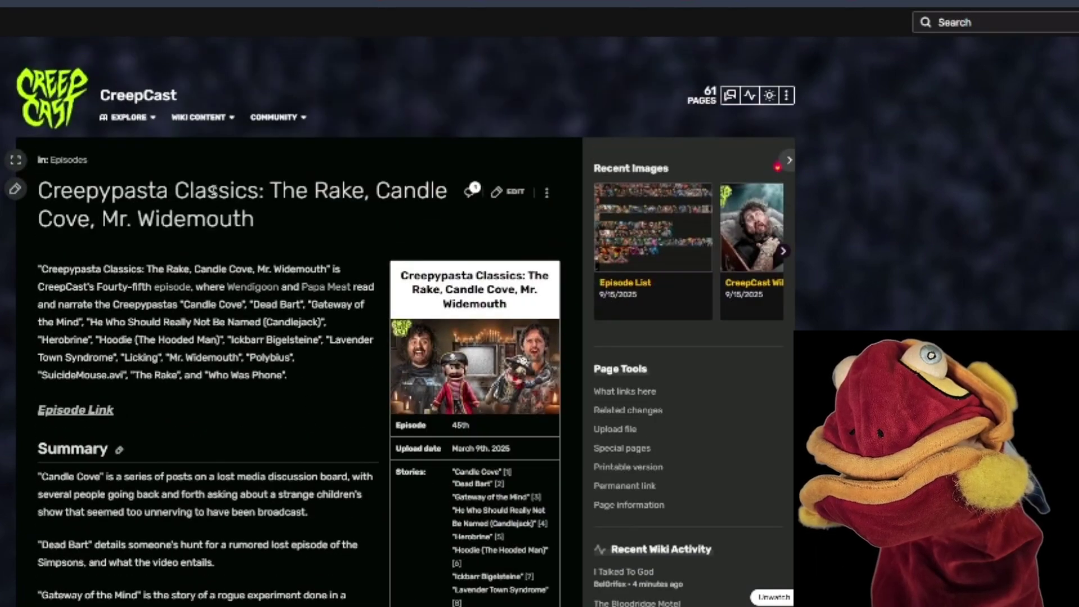
Step: Return to the Episode List and open I Talked To God from the Season 8 listing
{"action": "mouse_move", "coordinate": [222, 117]}
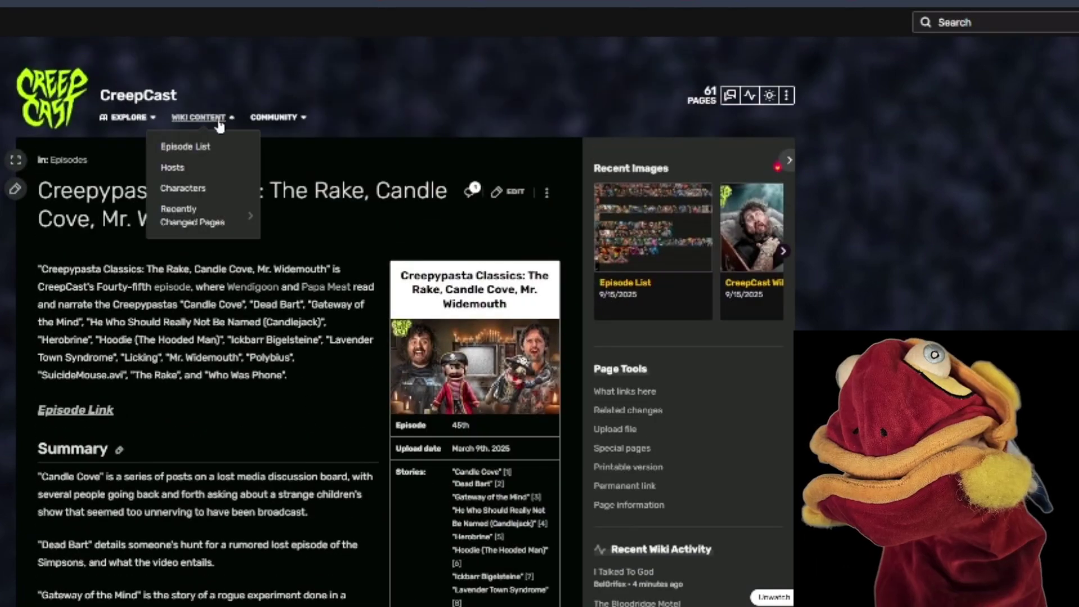
{"action": "left_click", "coordinate": [205, 145]}
{"action": "scroll", "coordinate": [354, 414], "scroll_direction": "down", "scroll_amount": 6}
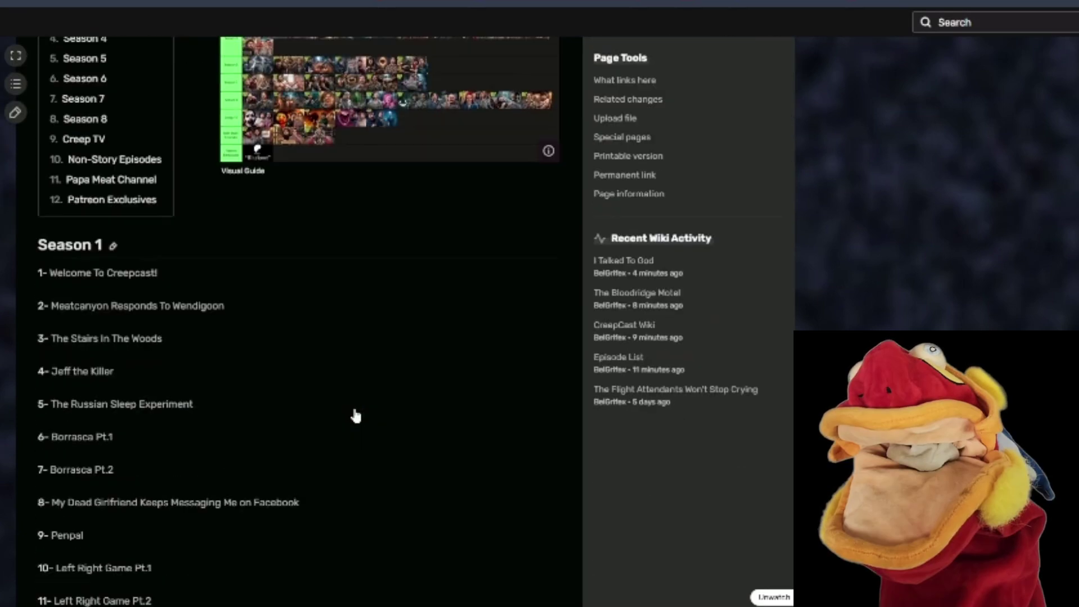
{"action": "scroll", "coordinate": [355, 414], "scroll_direction": "up", "scroll_amount": 5}
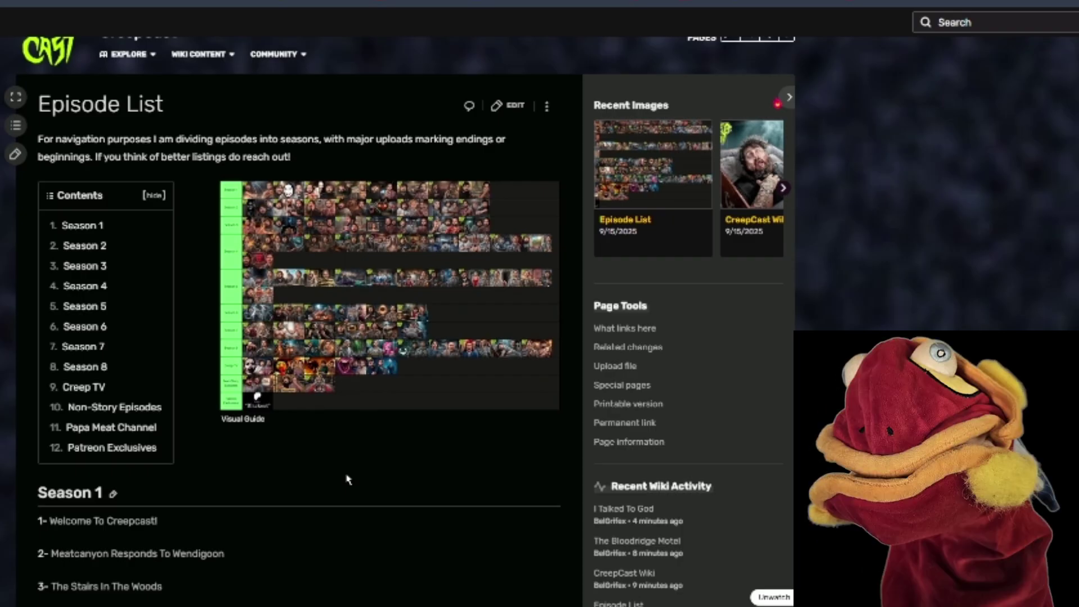
{"action": "left_click", "coordinate": [127, 365]}
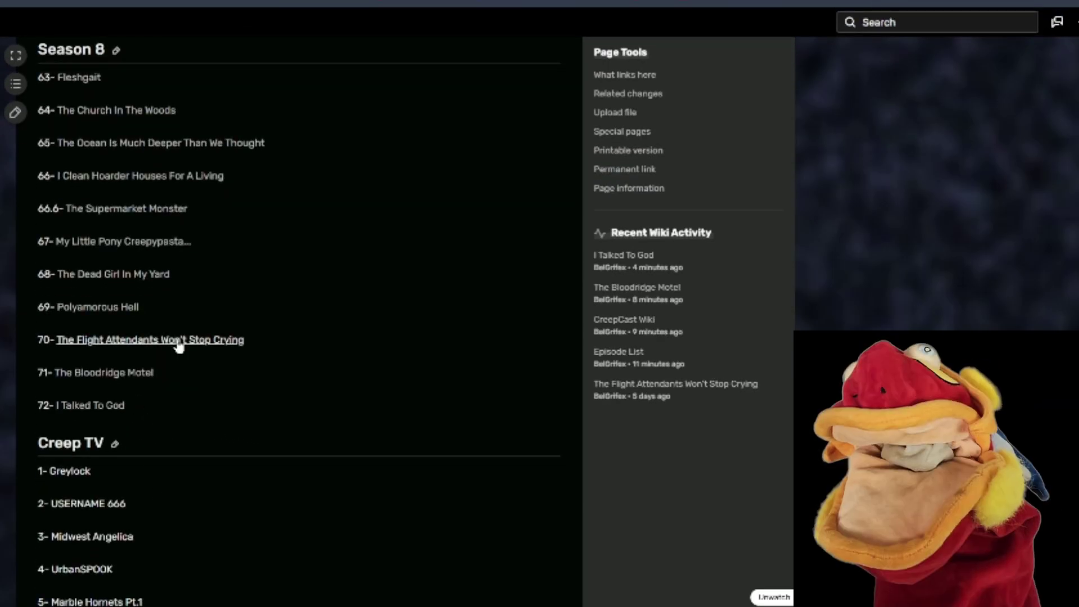
{"action": "left_click", "coordinate": [86, 406]}
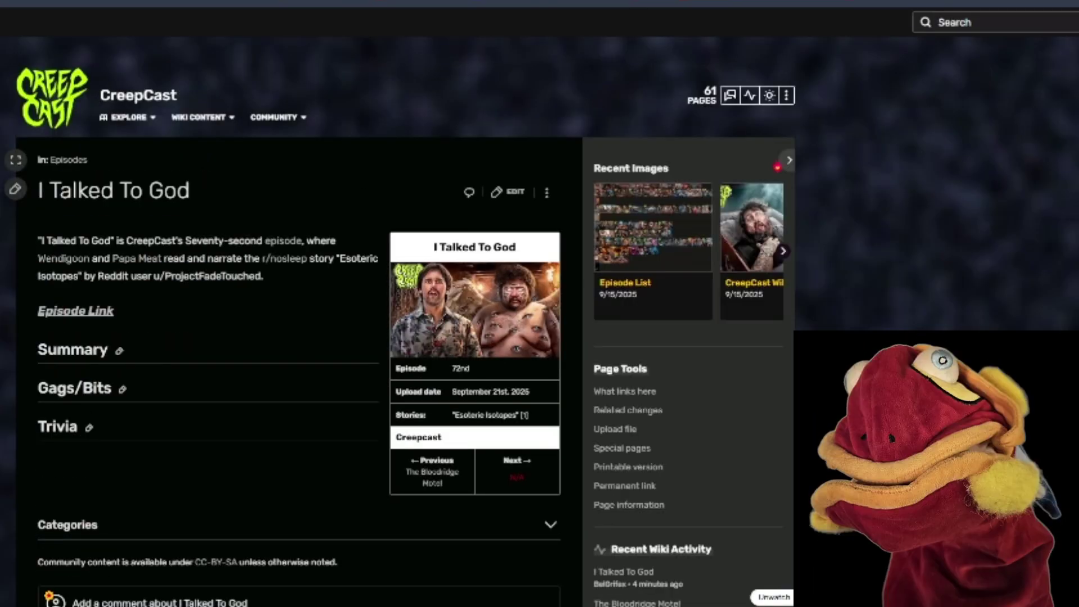
{"action": "mouse_move", "coordinate": [318, 592]}
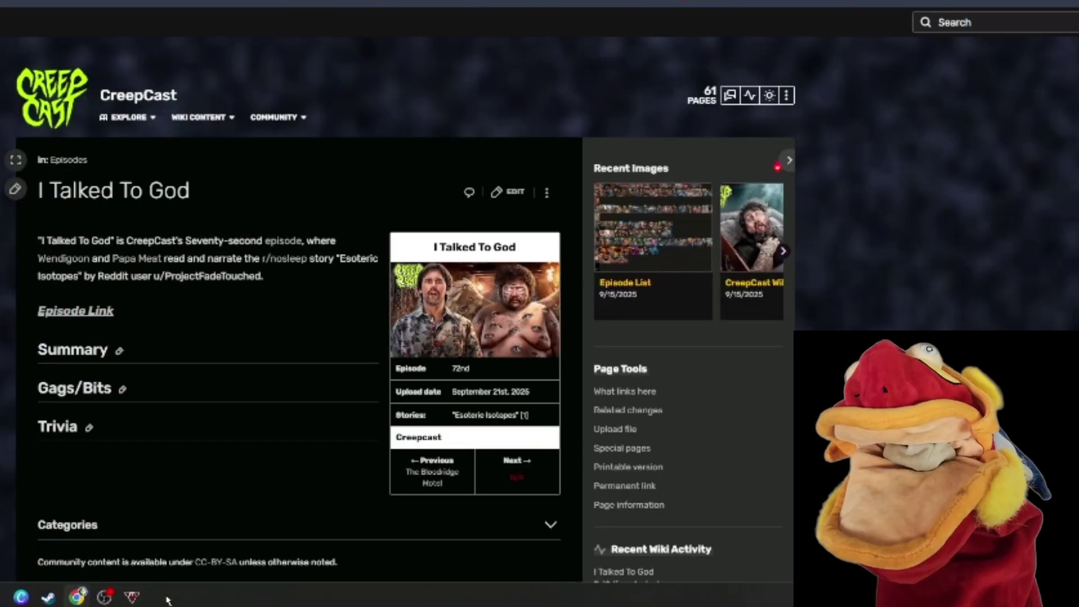
{"action": "left_click", "coordinate": [104, 597]}
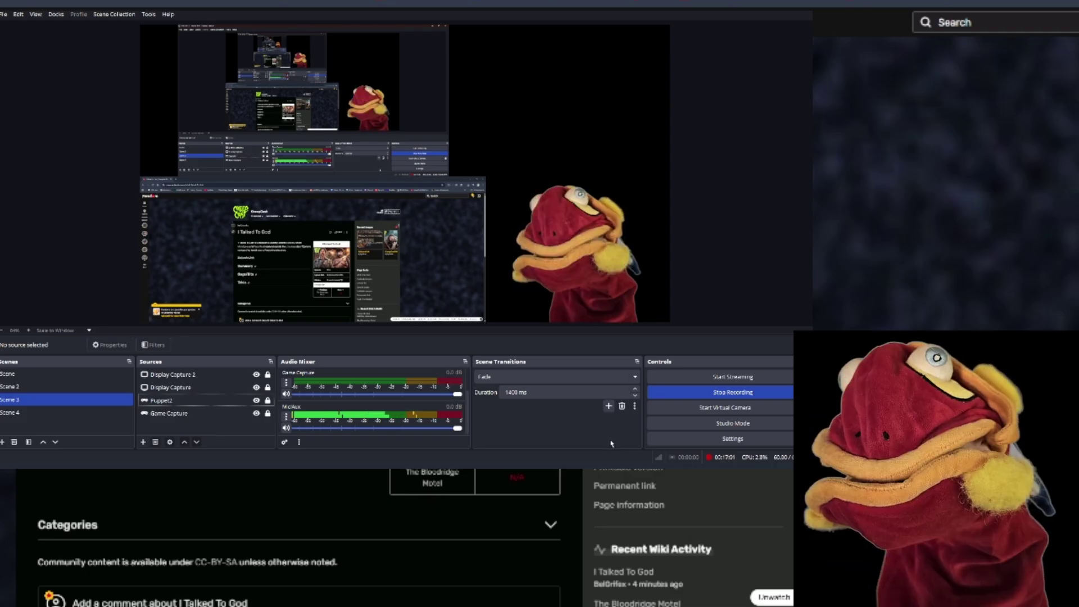
{"action": "left_click", "coordinate": [665, 395]}
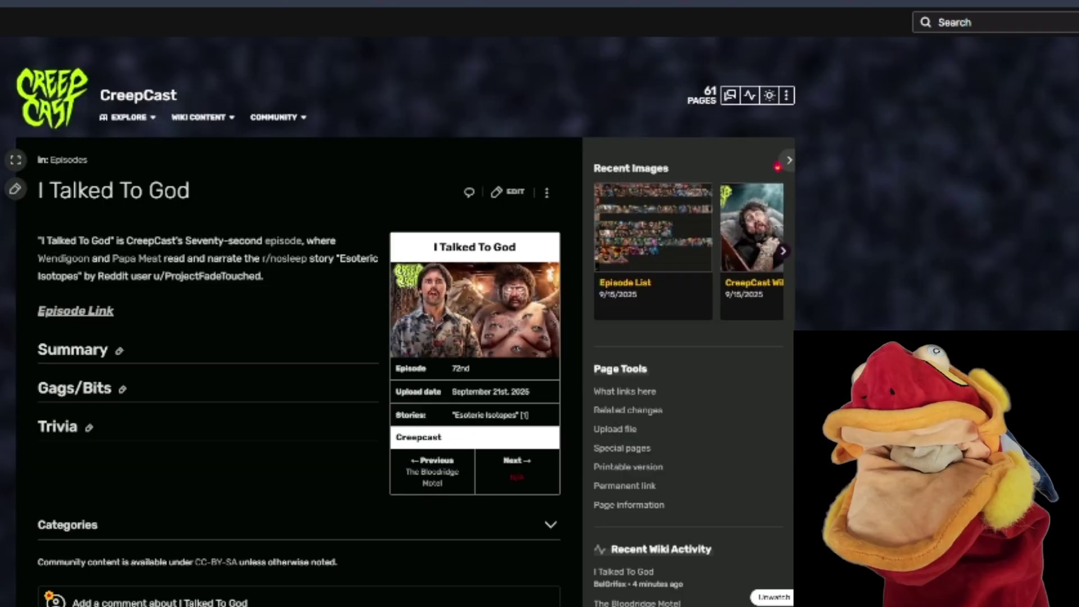